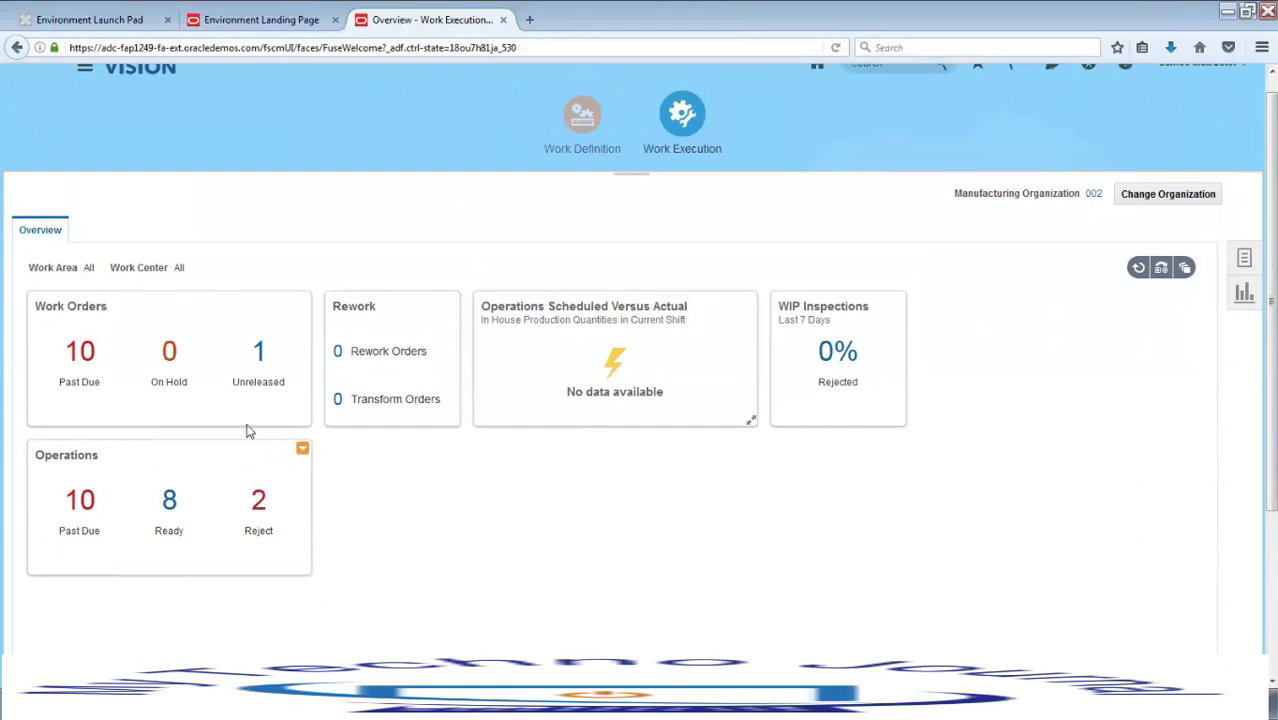
click(1185, 271)
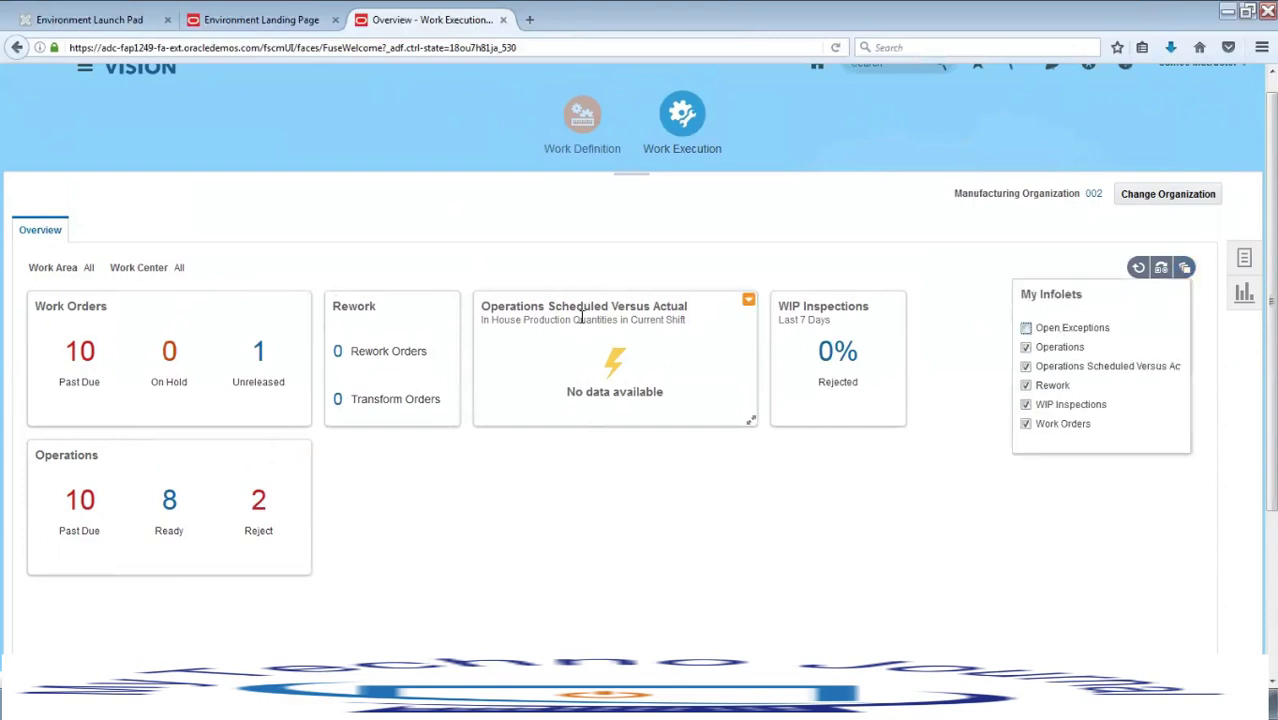
click(1187, 272)
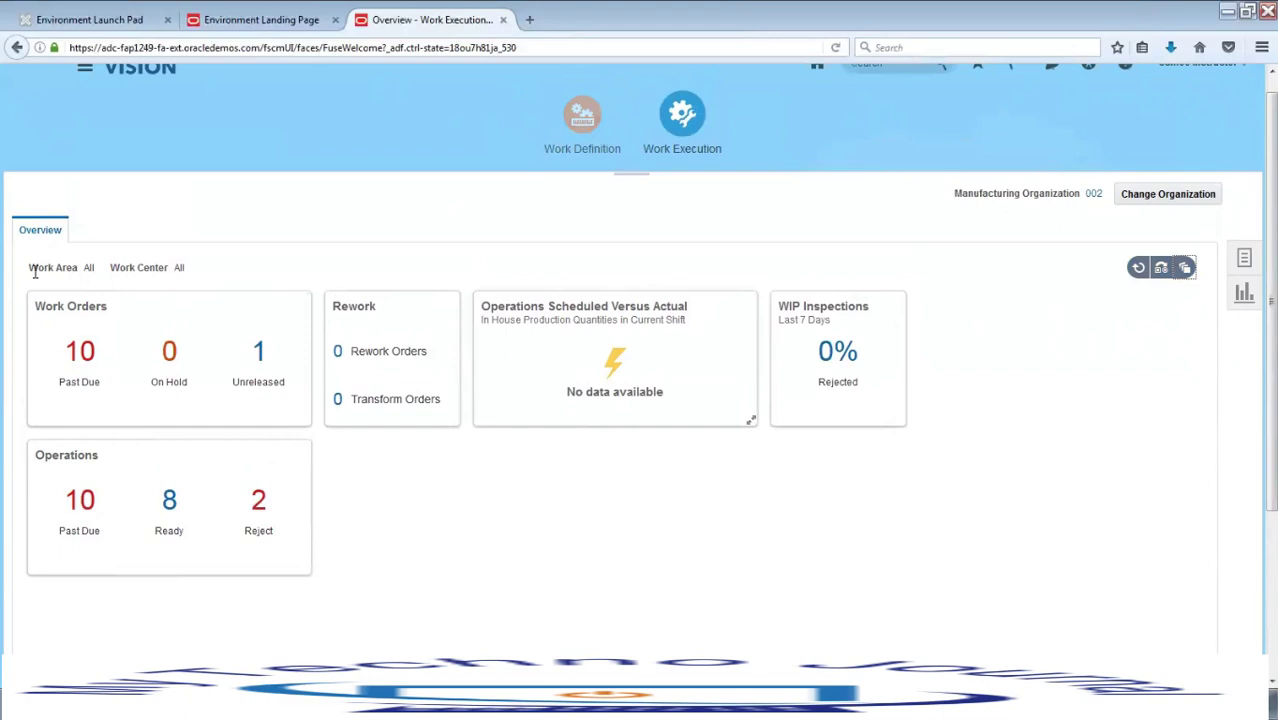
click(1162, 268)
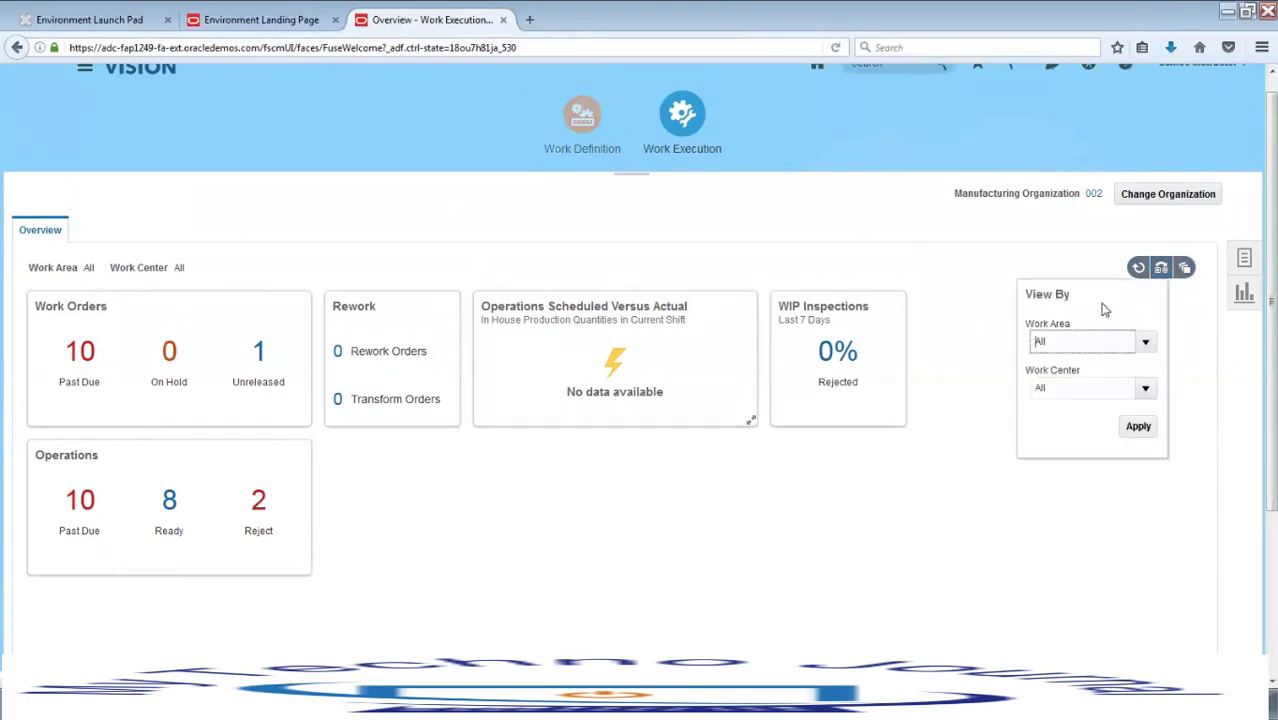
click(1147, 345)
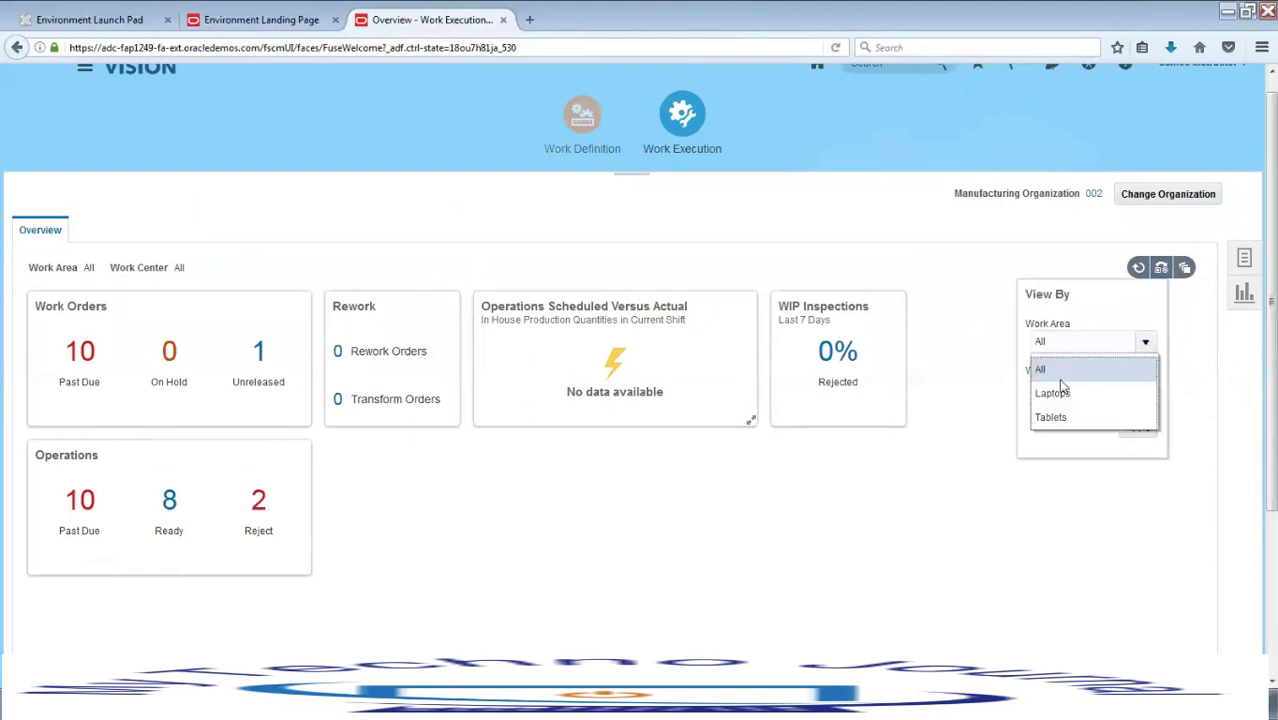
click(1061, 419)
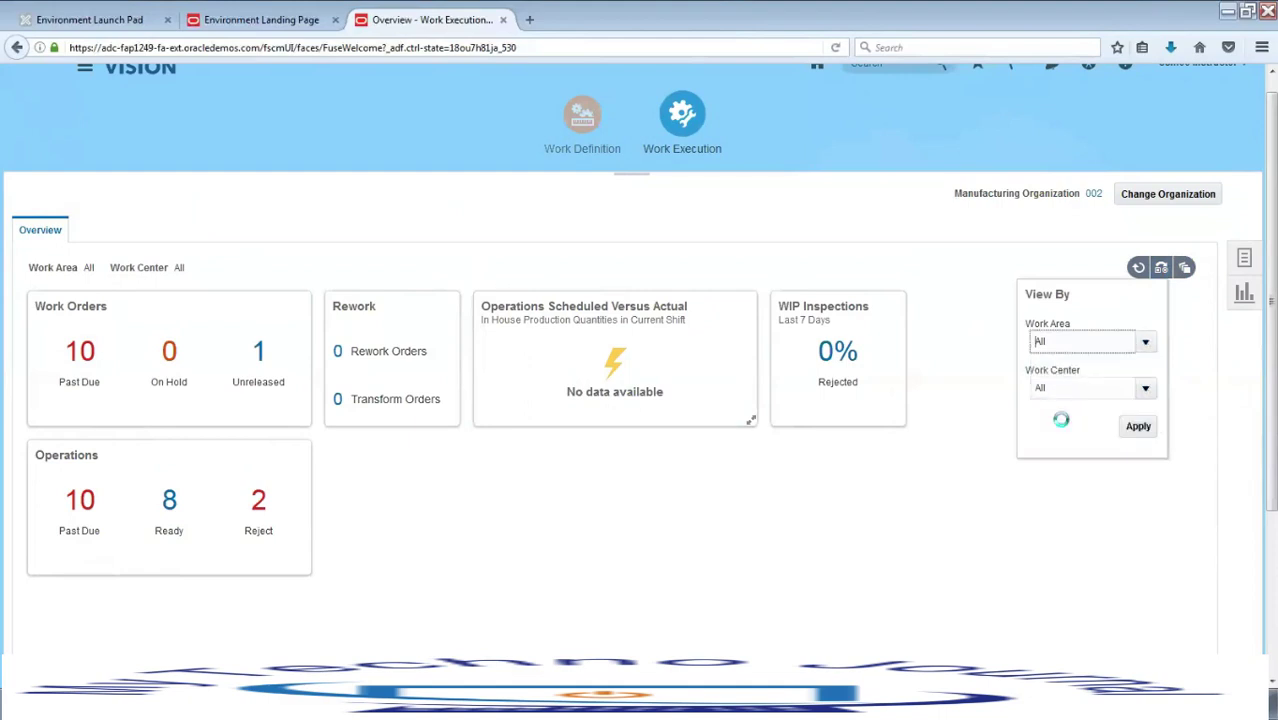
click(1138, 426)
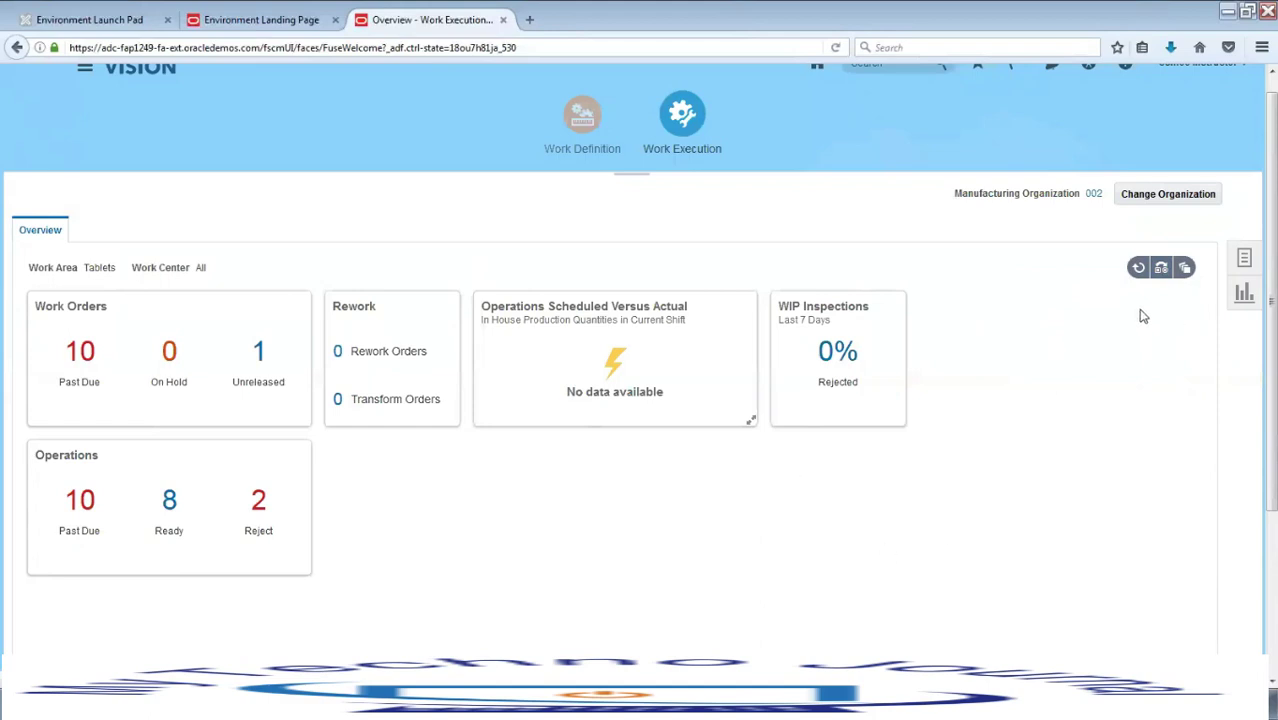
click(1160, 269)
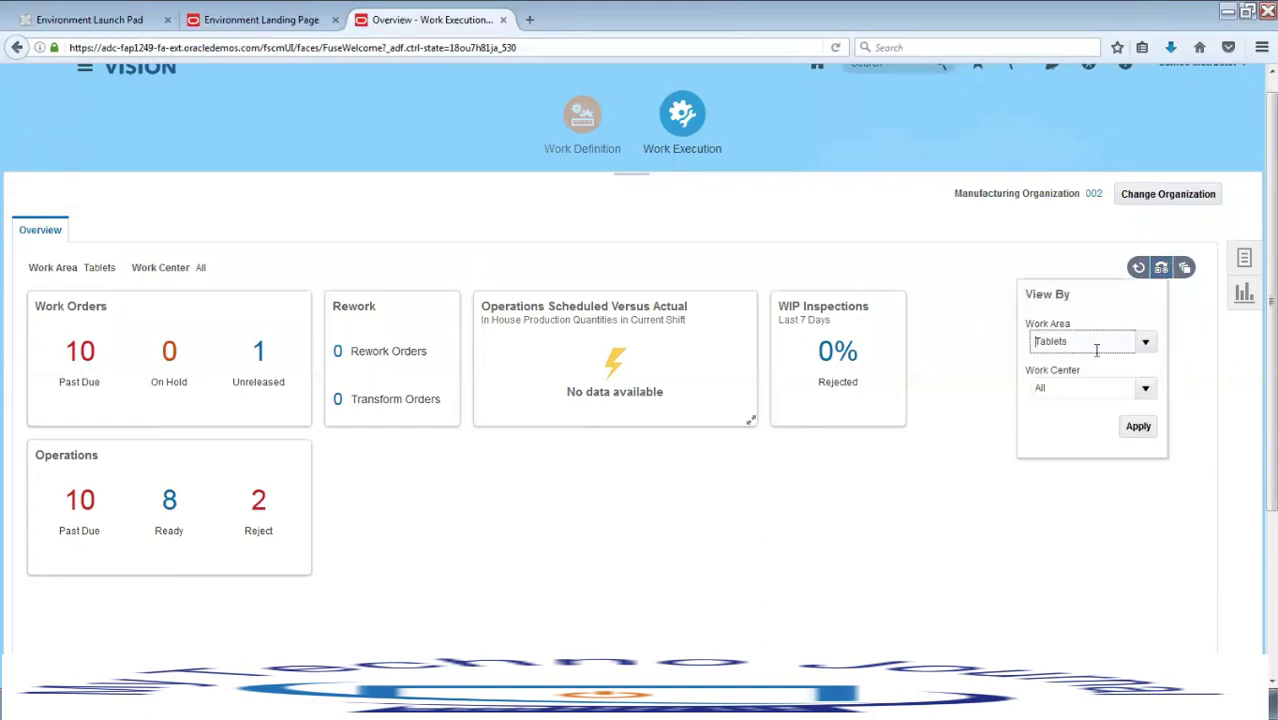
click(1146, 341)
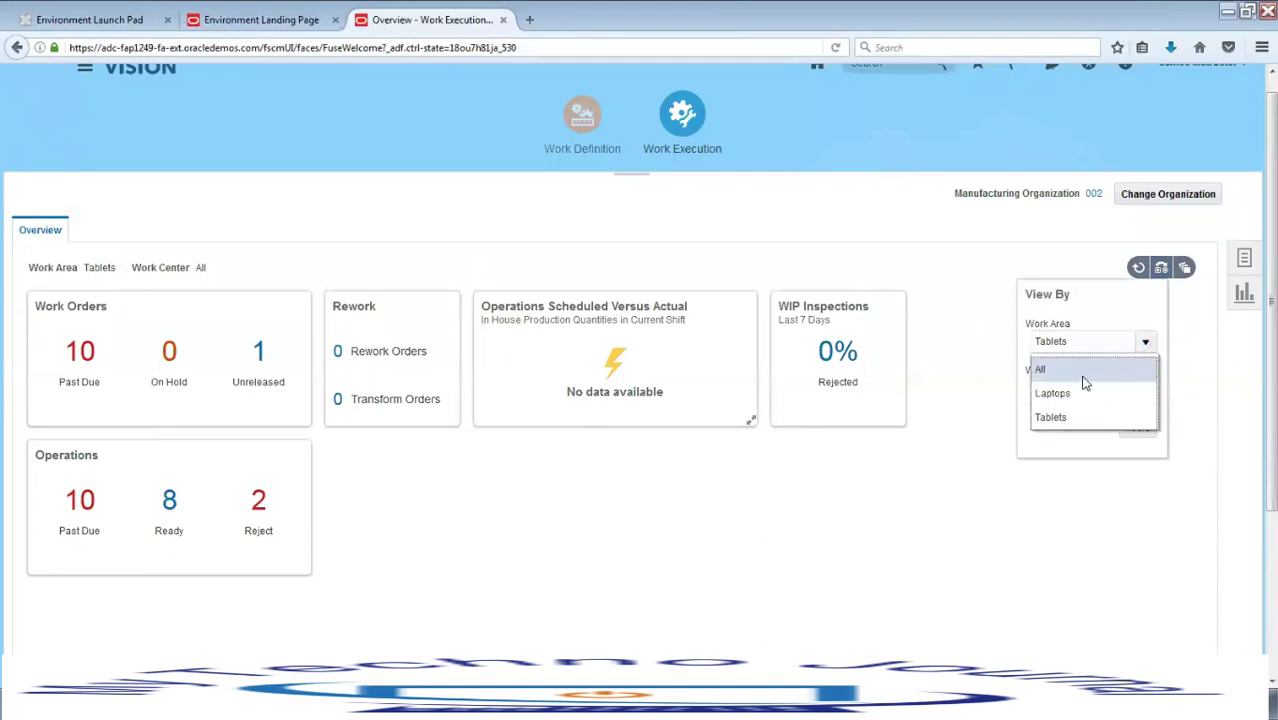
click(1077, 370)
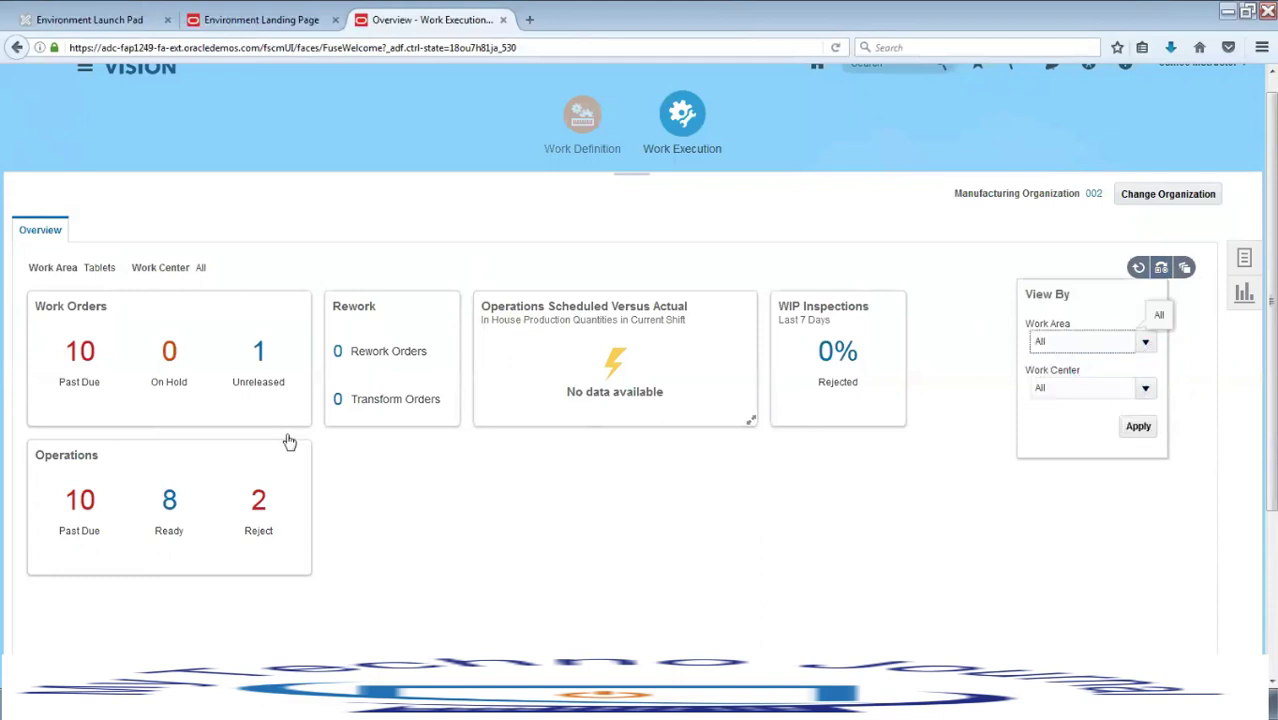
click(1138, 427)
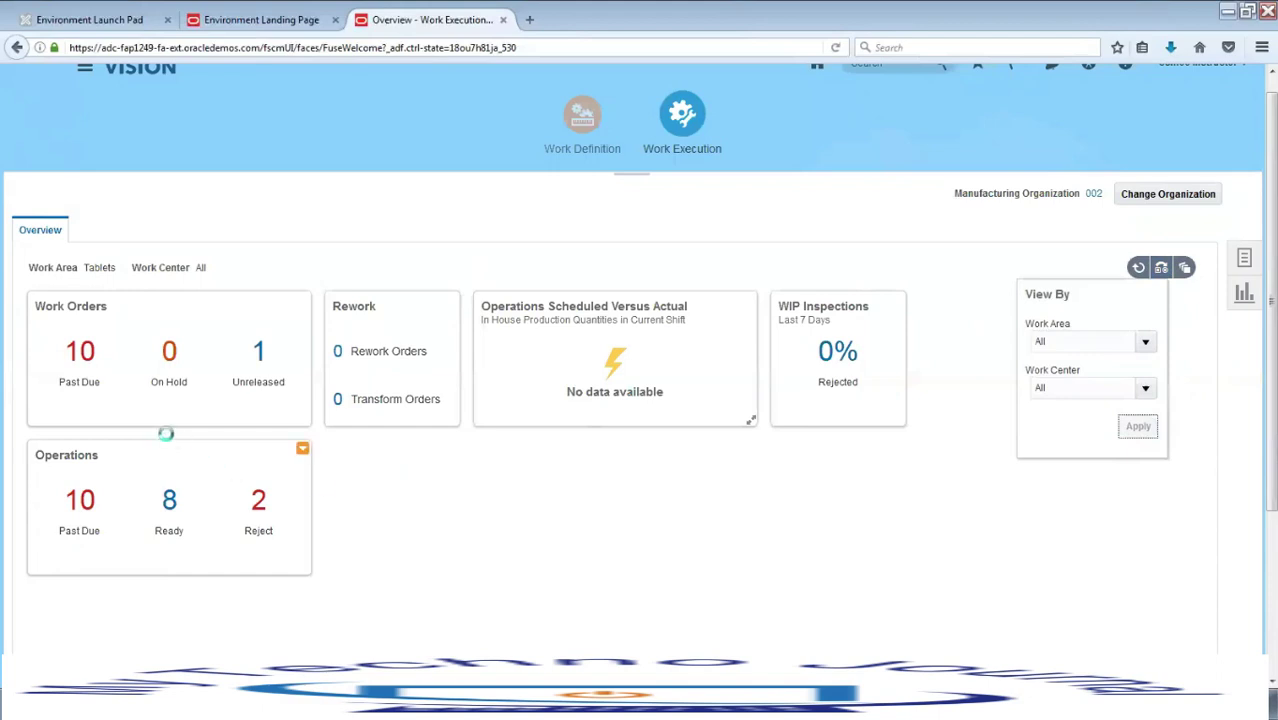
mouse_move(78, 407)
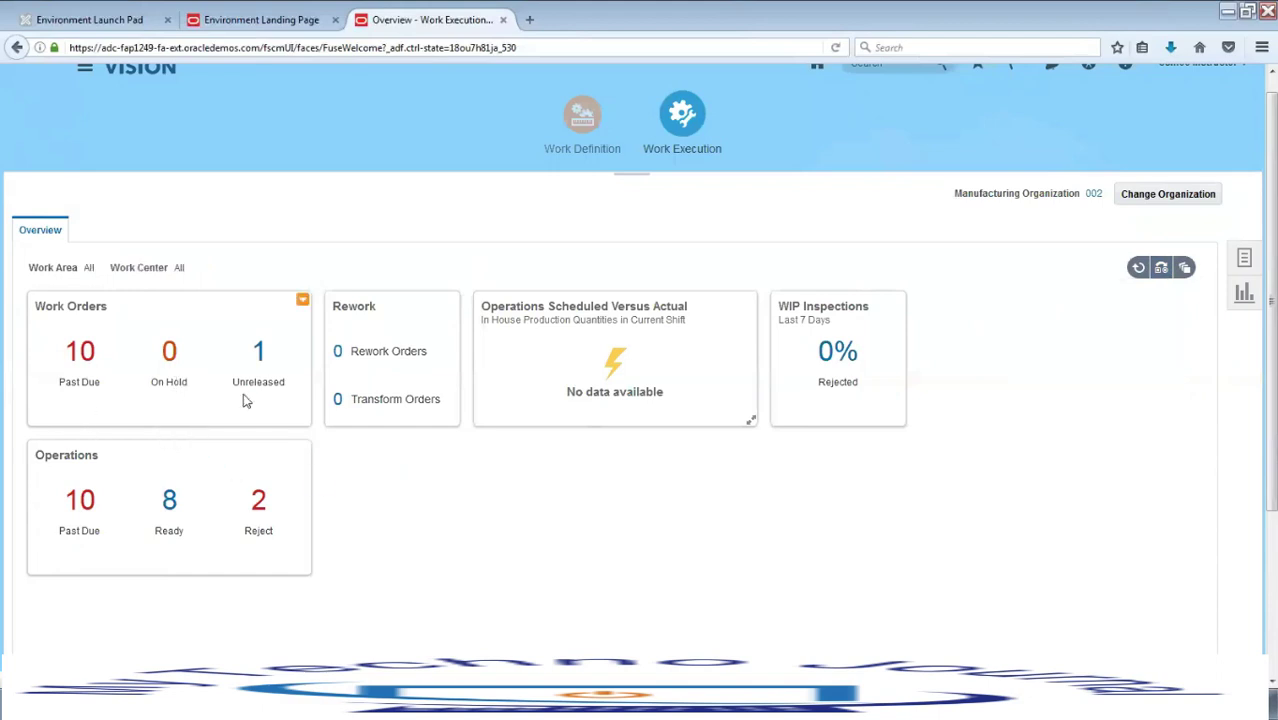
- Review unreleased work order WO-002-1019, then return to the overview and show the Tasks panel
mouse_move(80, 482)
click(258, 357)
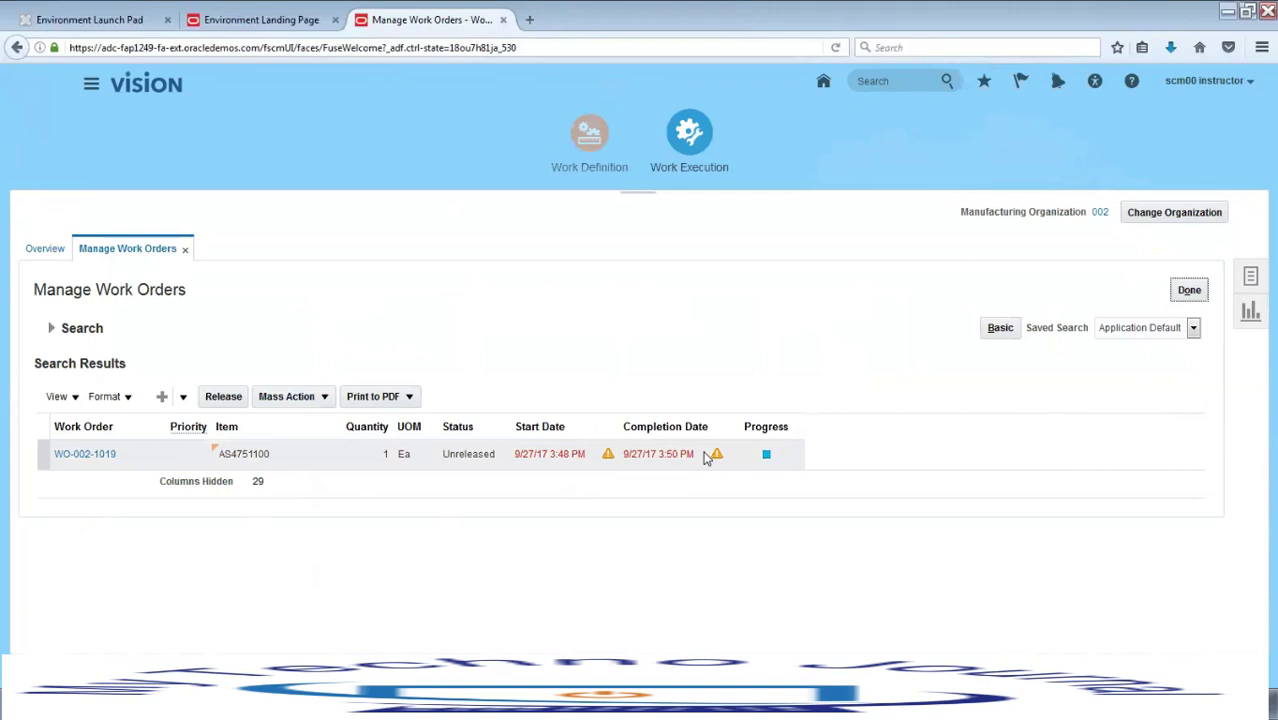
click(1189, 290)
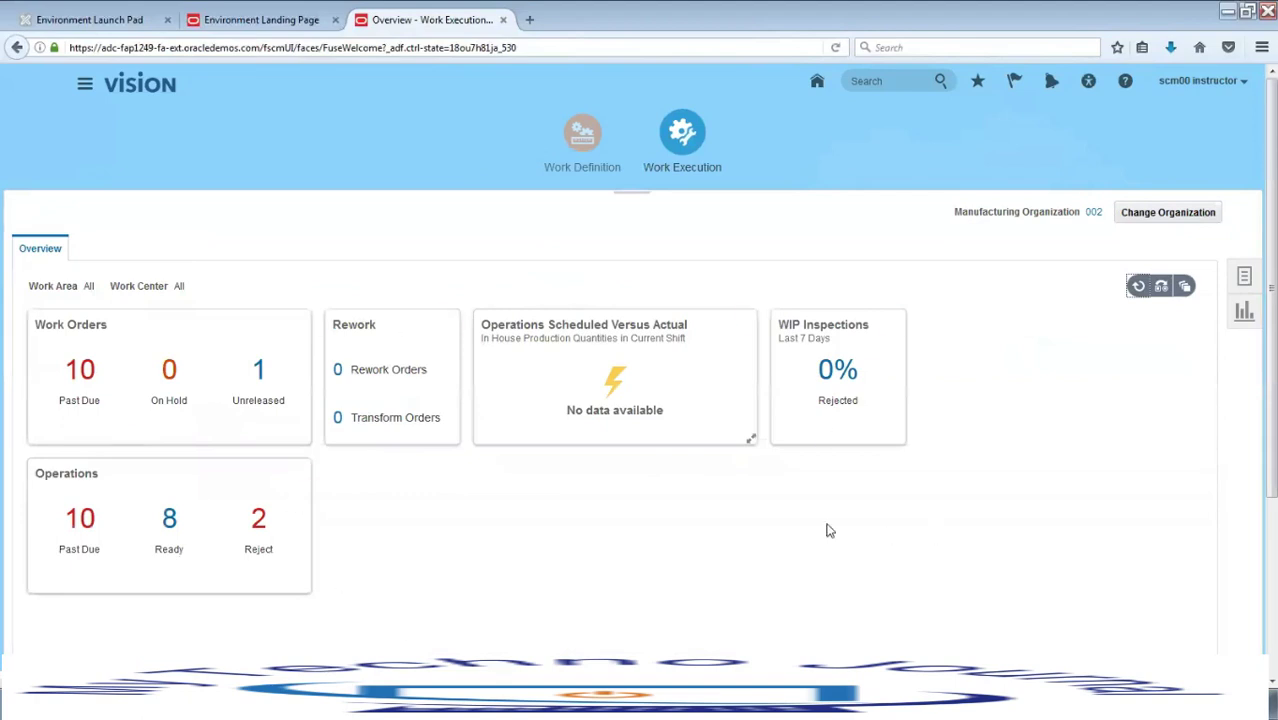
click(1245, 278)
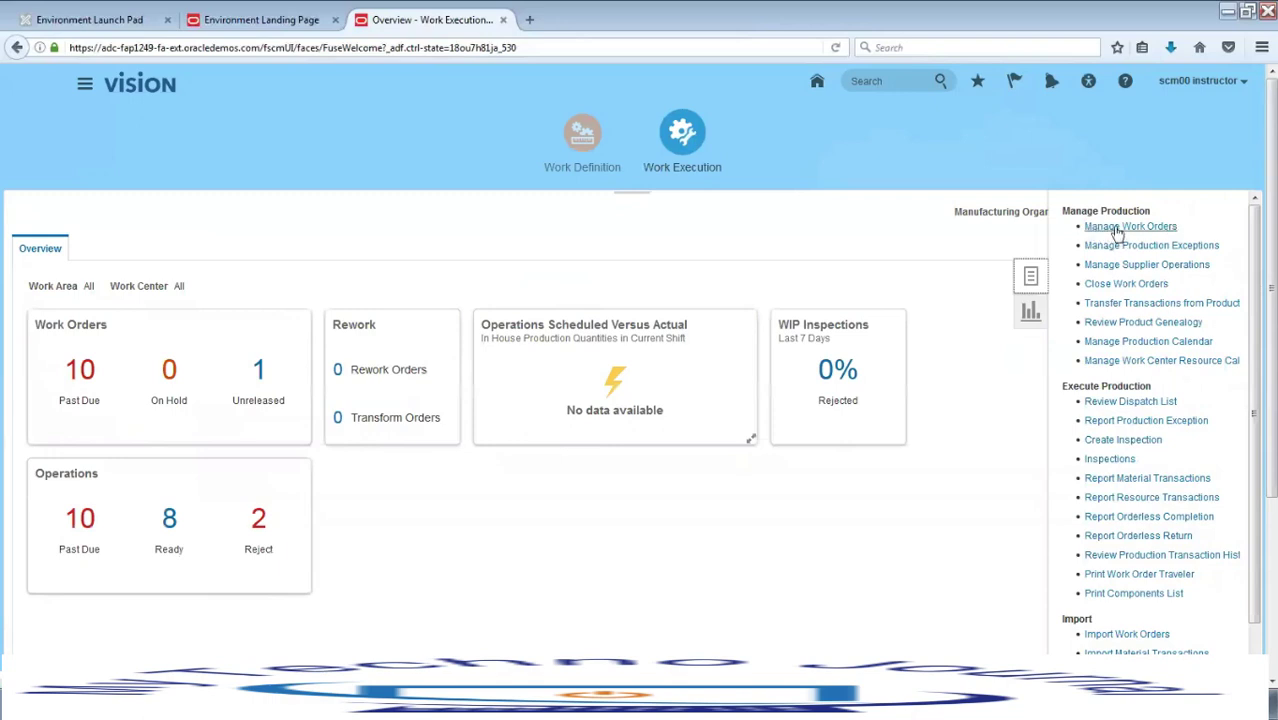
- From Manage Work Orders, begin a new standard work order via the + menu
click(1140, 227)
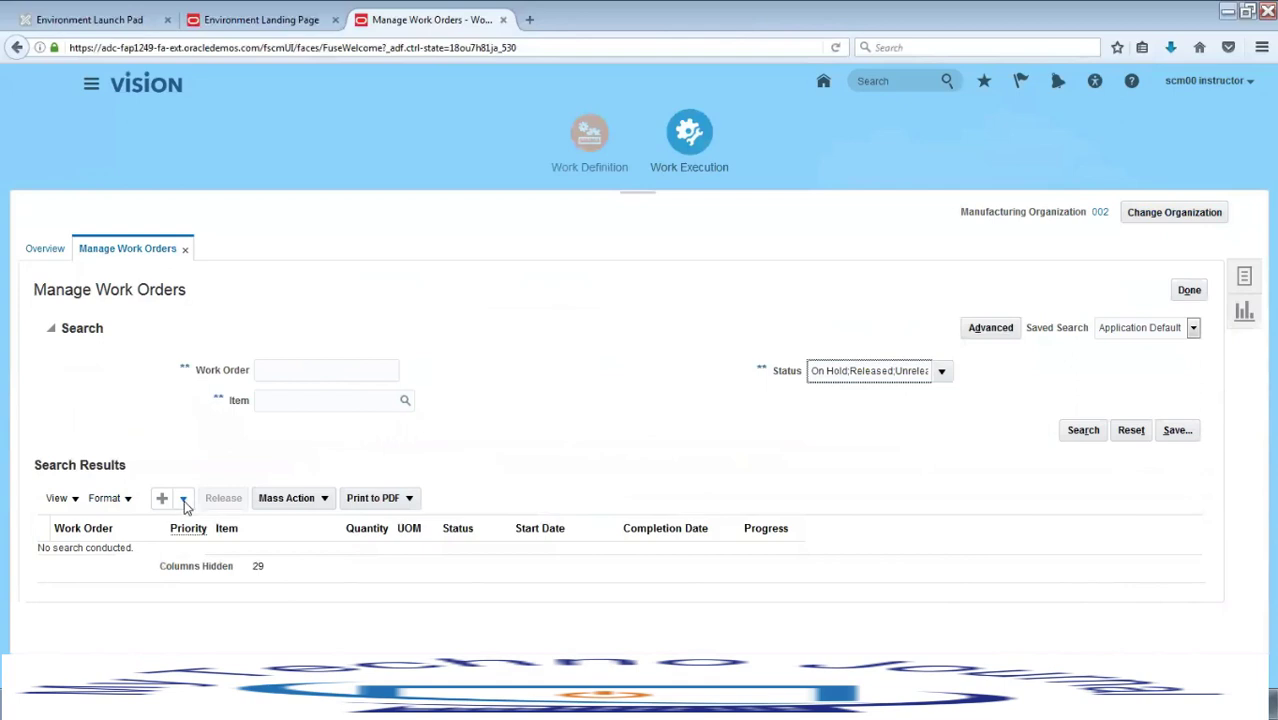
click(183, 499)
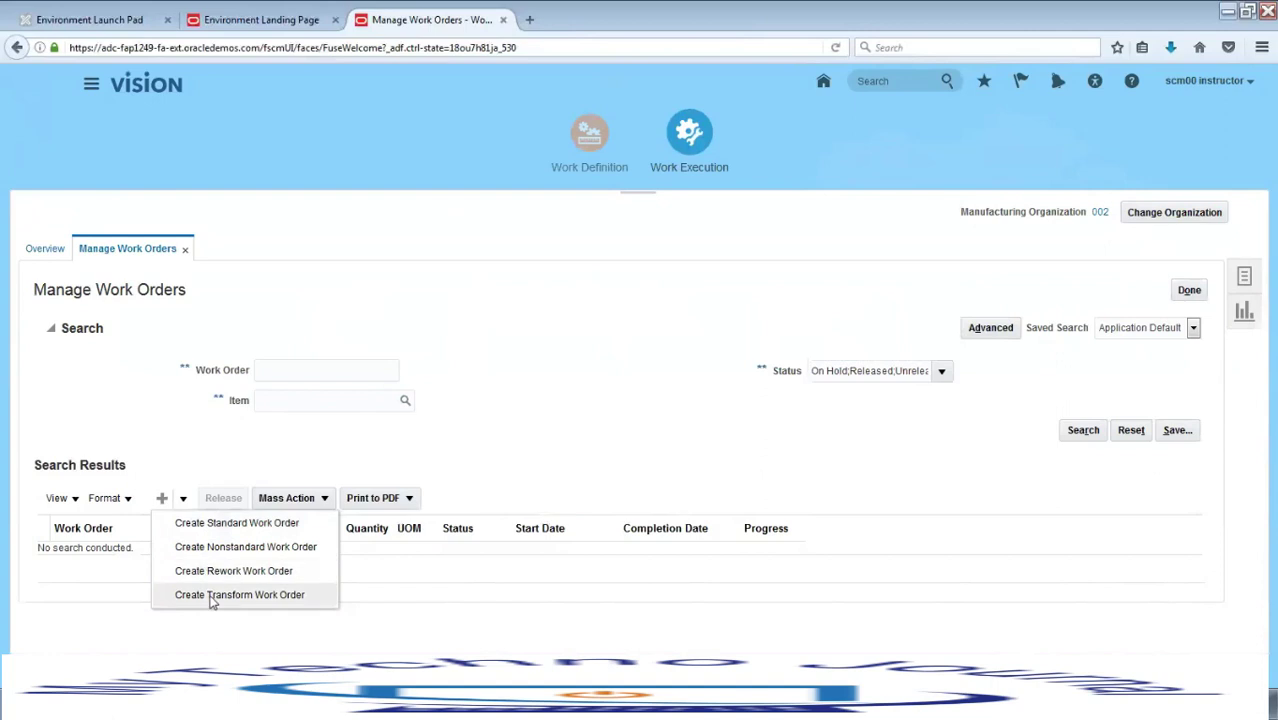
click(224, 526)
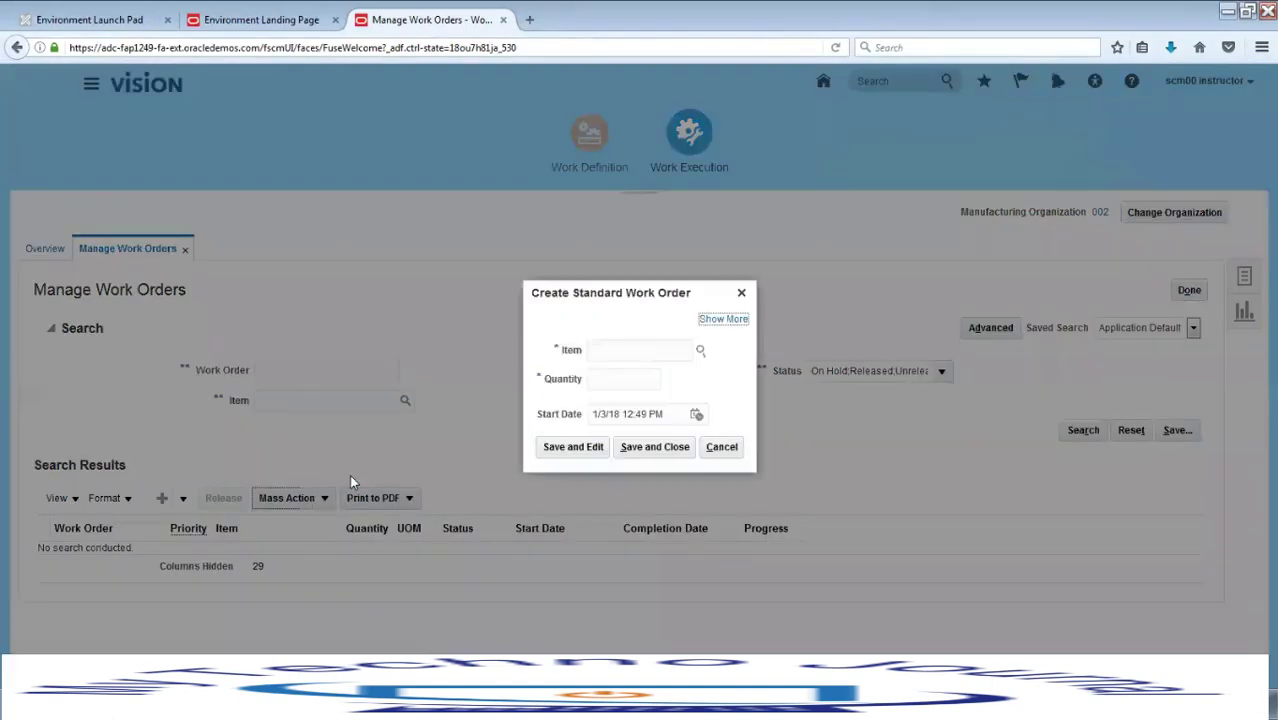
- Search items for DEMO% and select DEMO_END_PRODUCT (Inv_Items) as the work order item
click(737, 321)
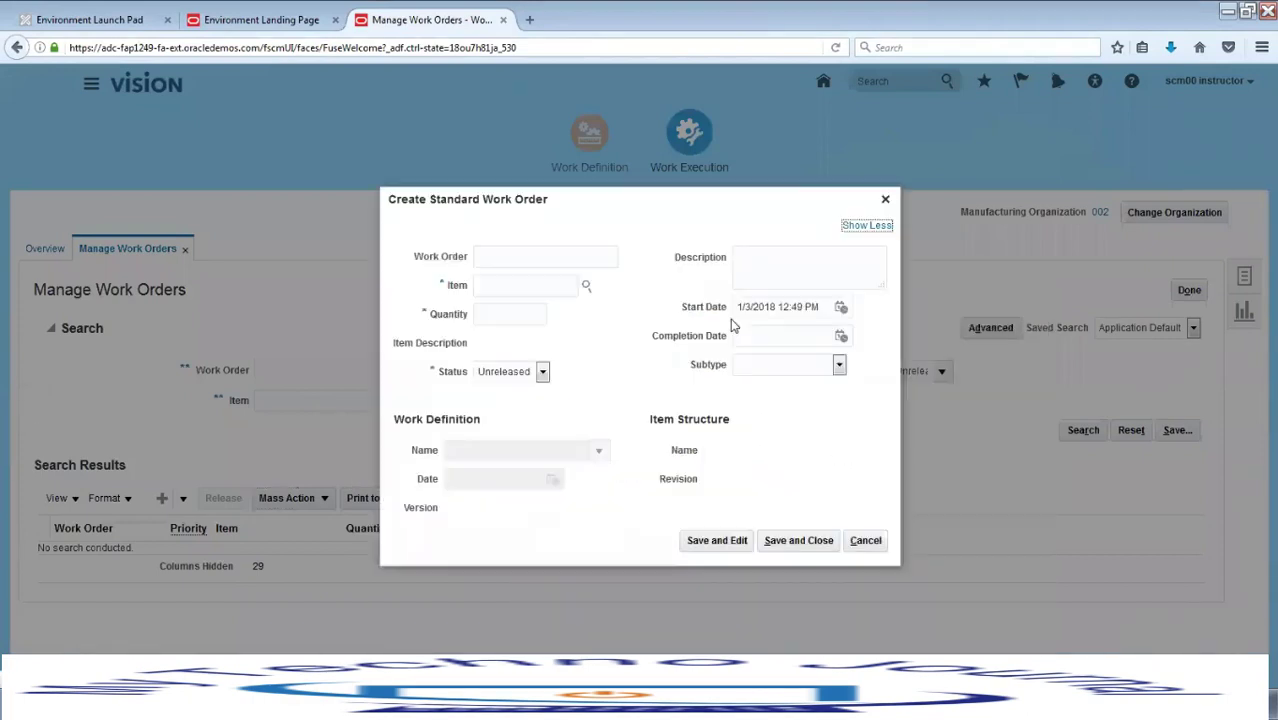
click(587, 286)
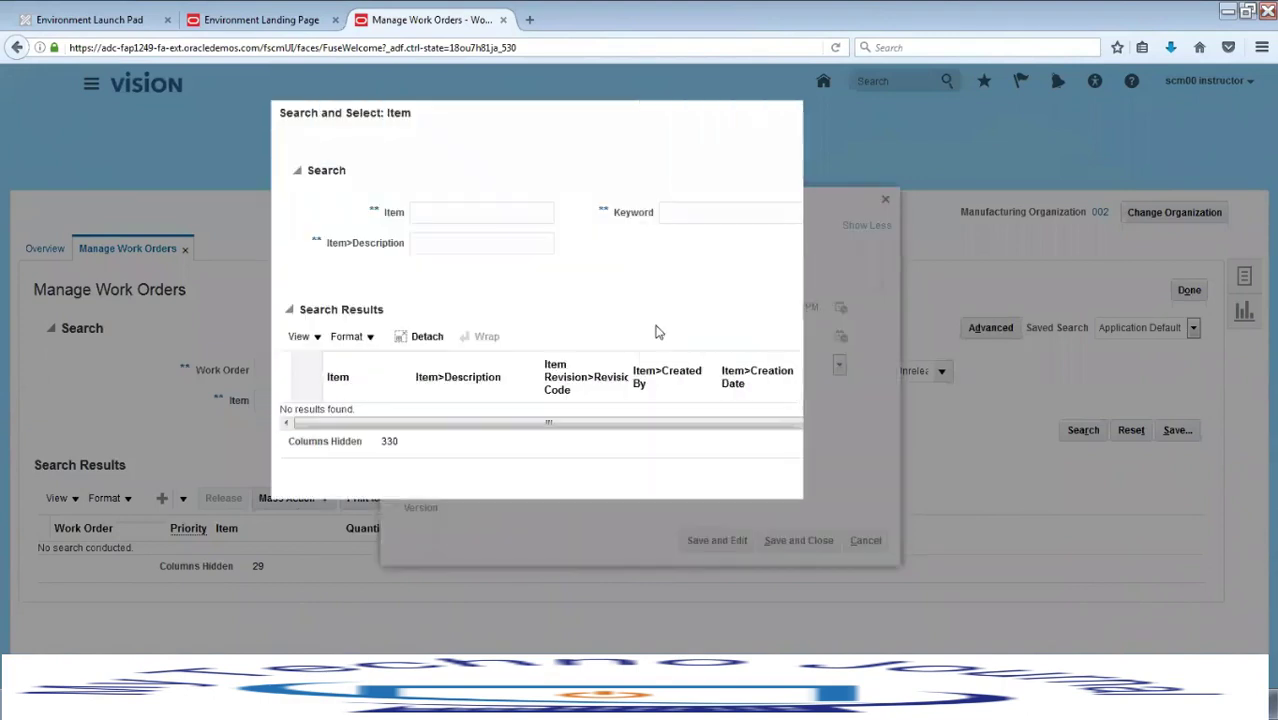
click(502, 215)
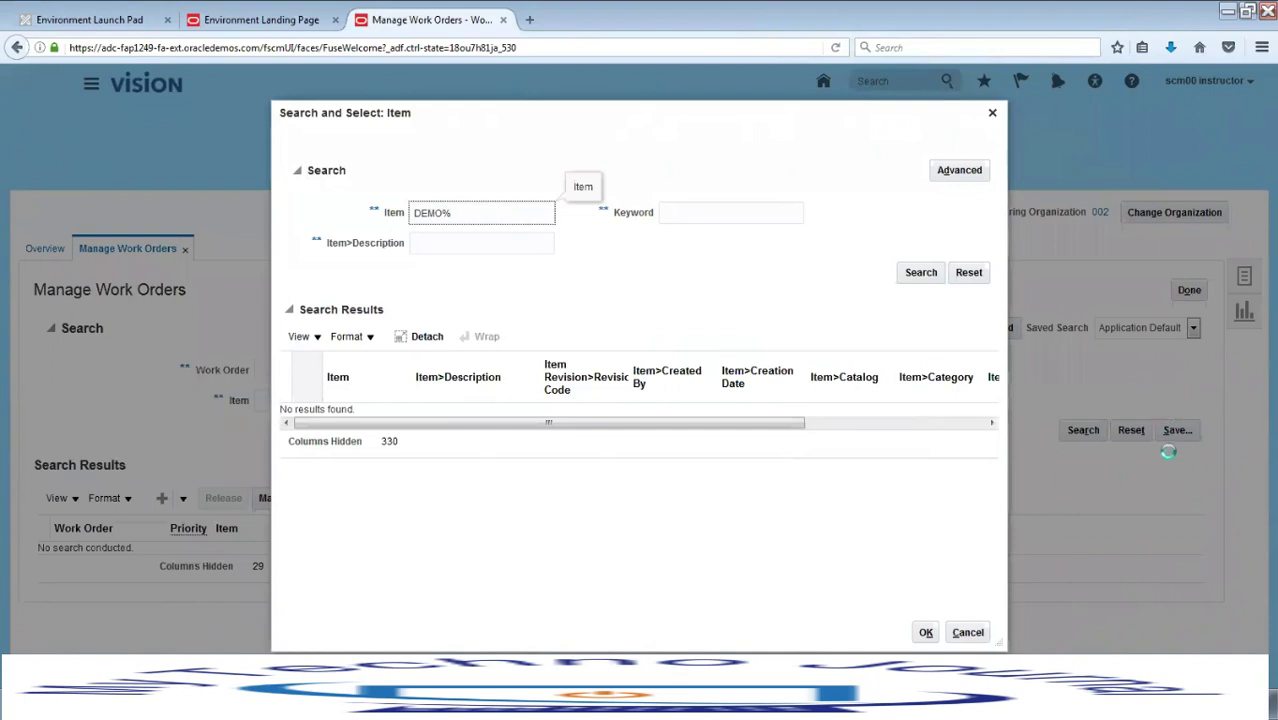
key(Return)
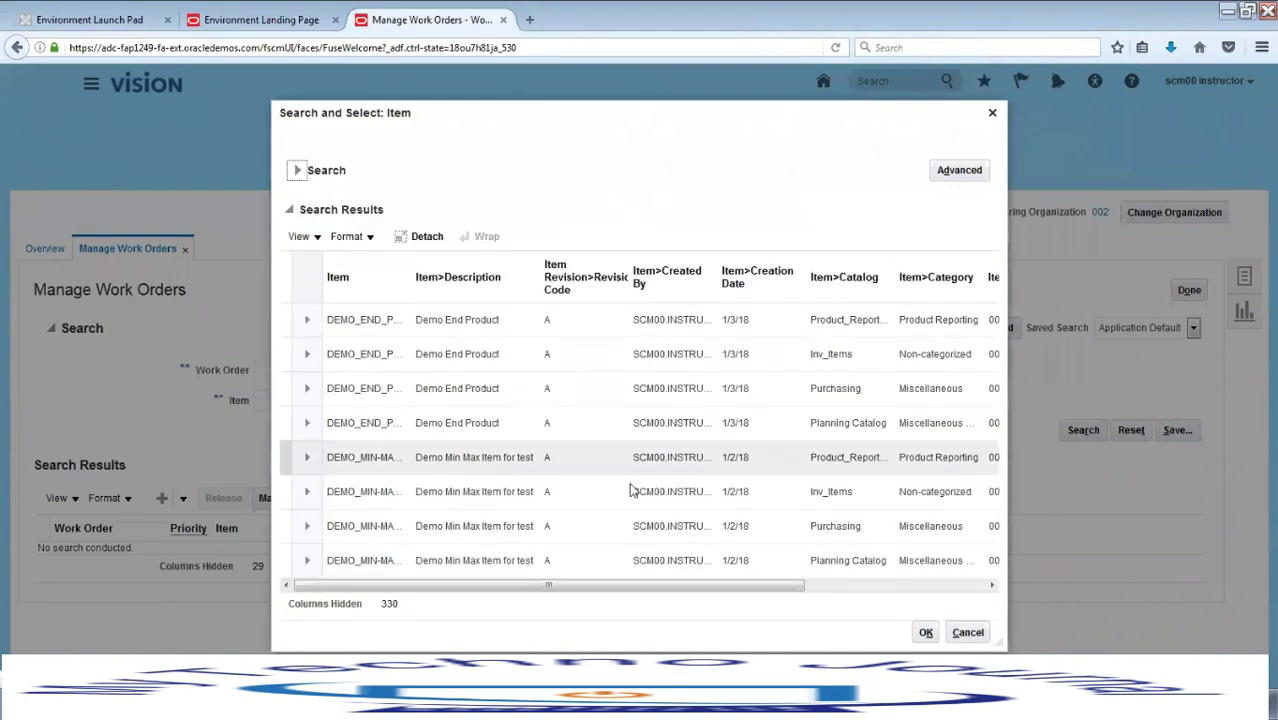
mouse_move(588, 586)
mouse_down()
mouse_move(716, 590)
mouse_move(582, 590)
mouse_up()
click(398, 358)
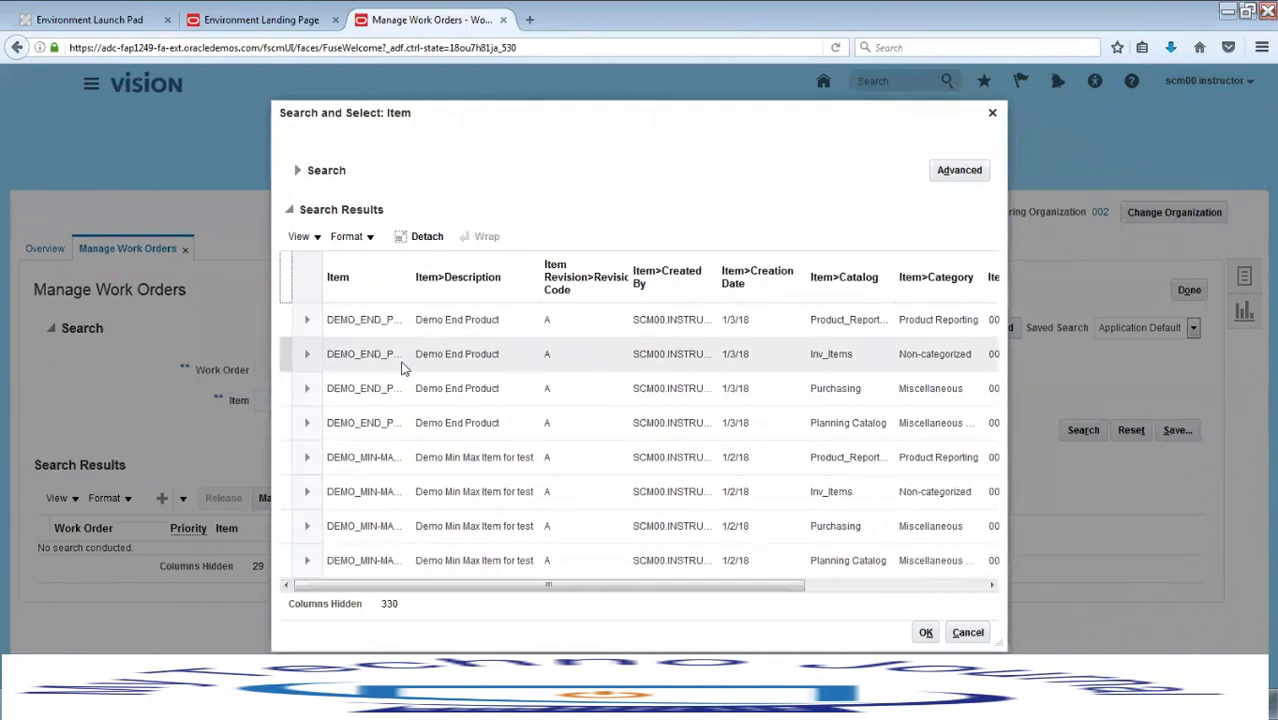
click(922, 633)
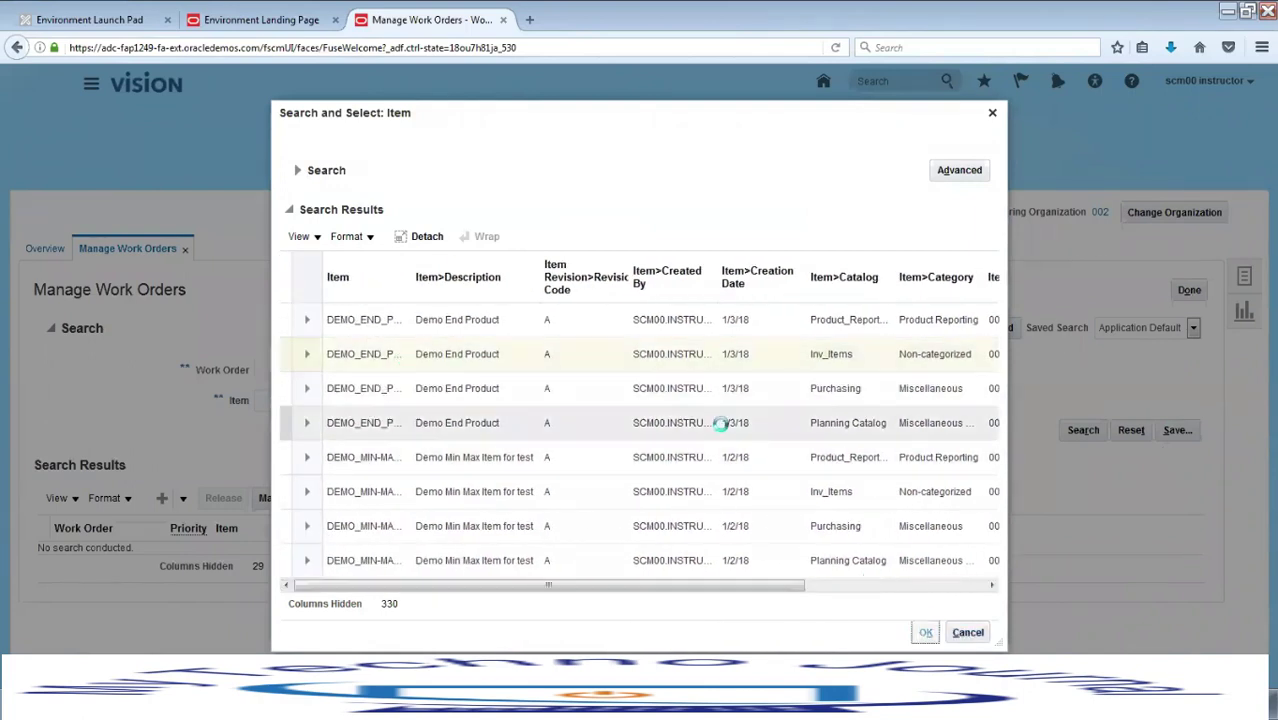
- Enter quantity 2 and keep the work order status as Unreleased
click(516, 314)
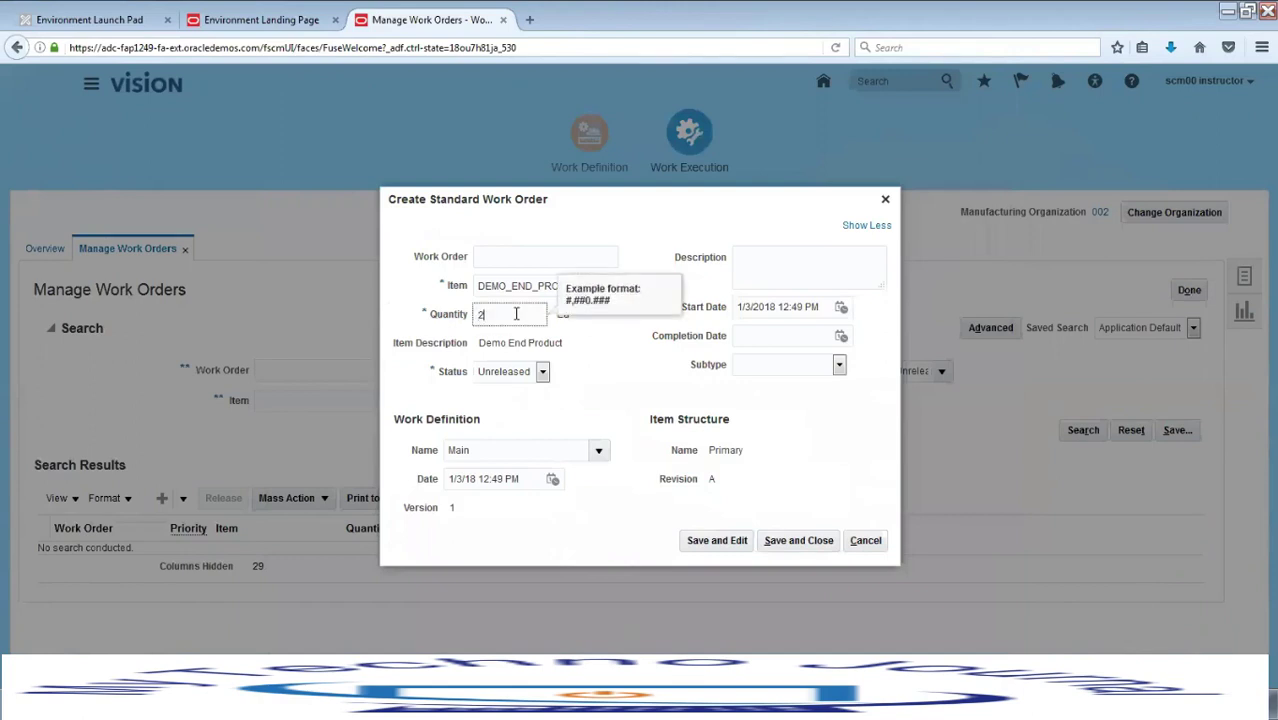
key(Tab)
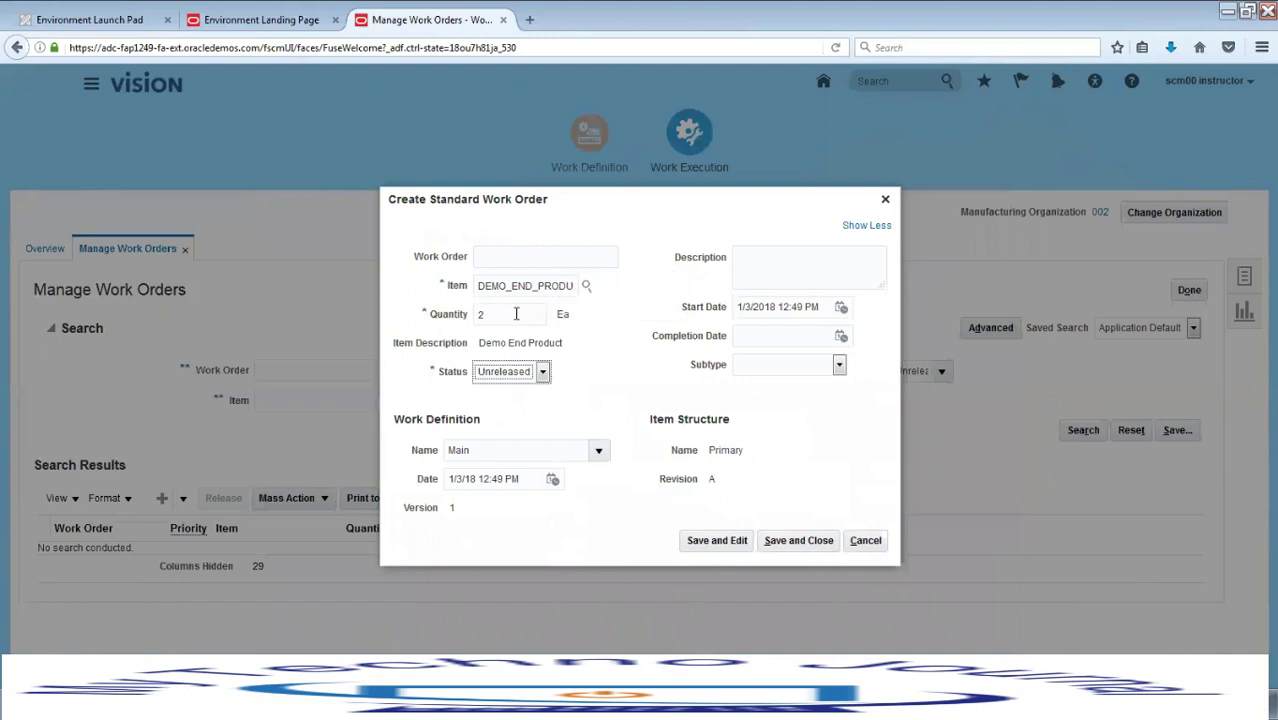
click(542, 372)
click(587, 394)
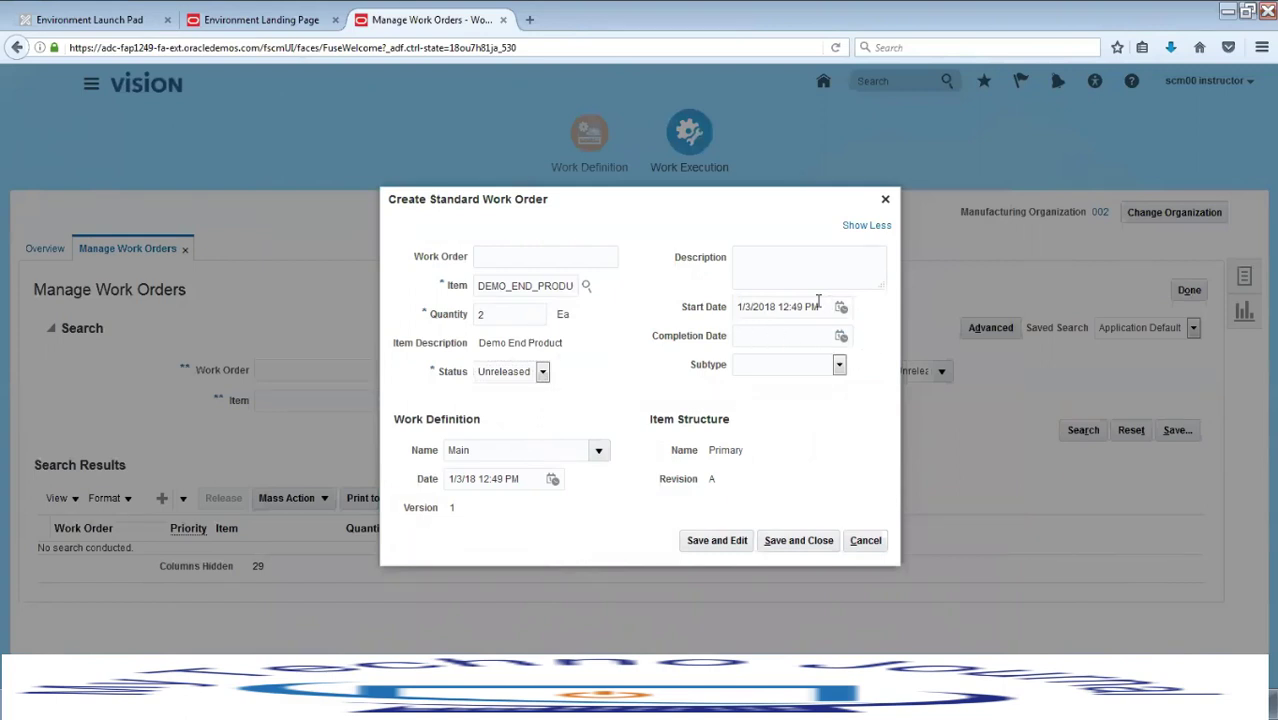
- Choose the Standard Production subtype and clear the work order number for auto-numbering
click(839, 366)
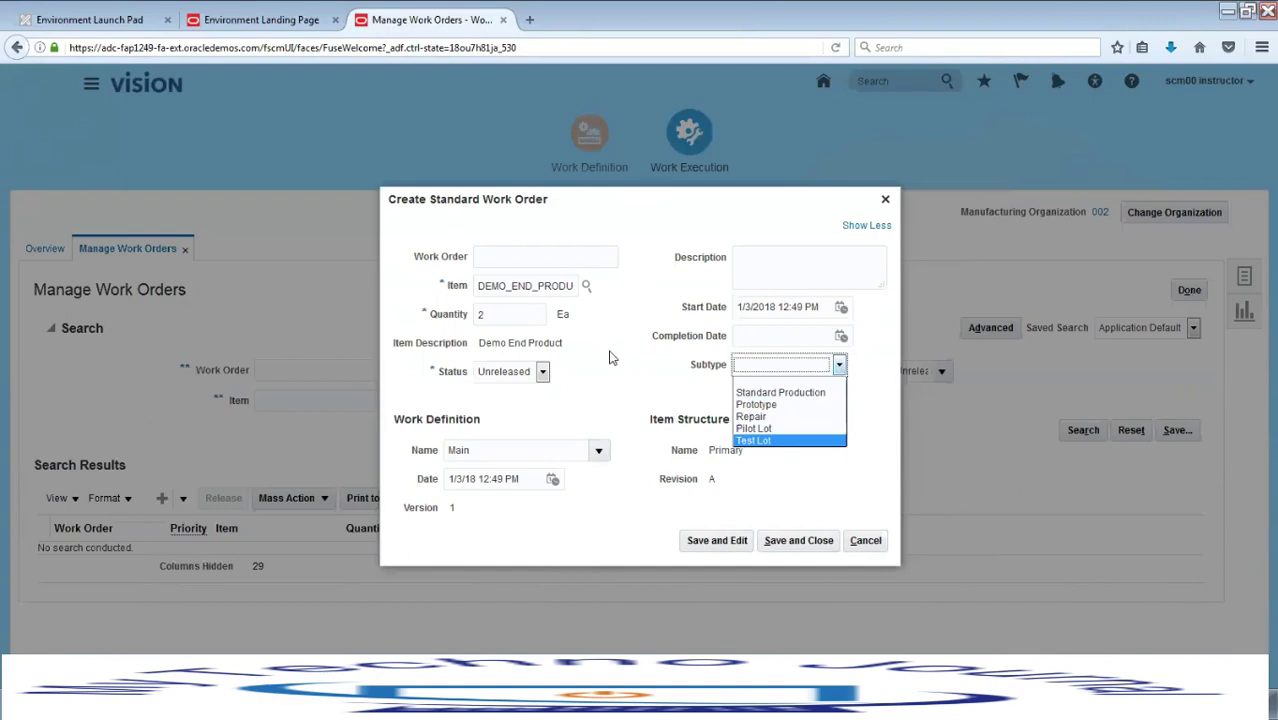
click(806, 392)
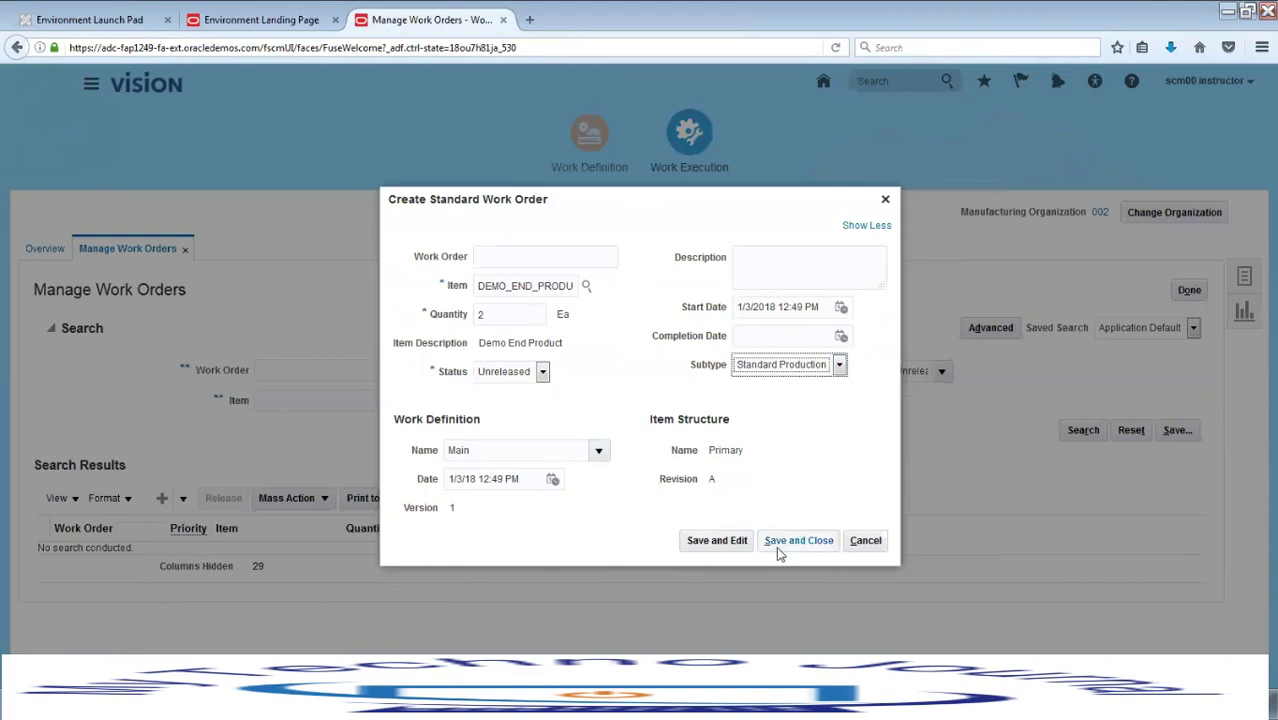
click(507, 255)
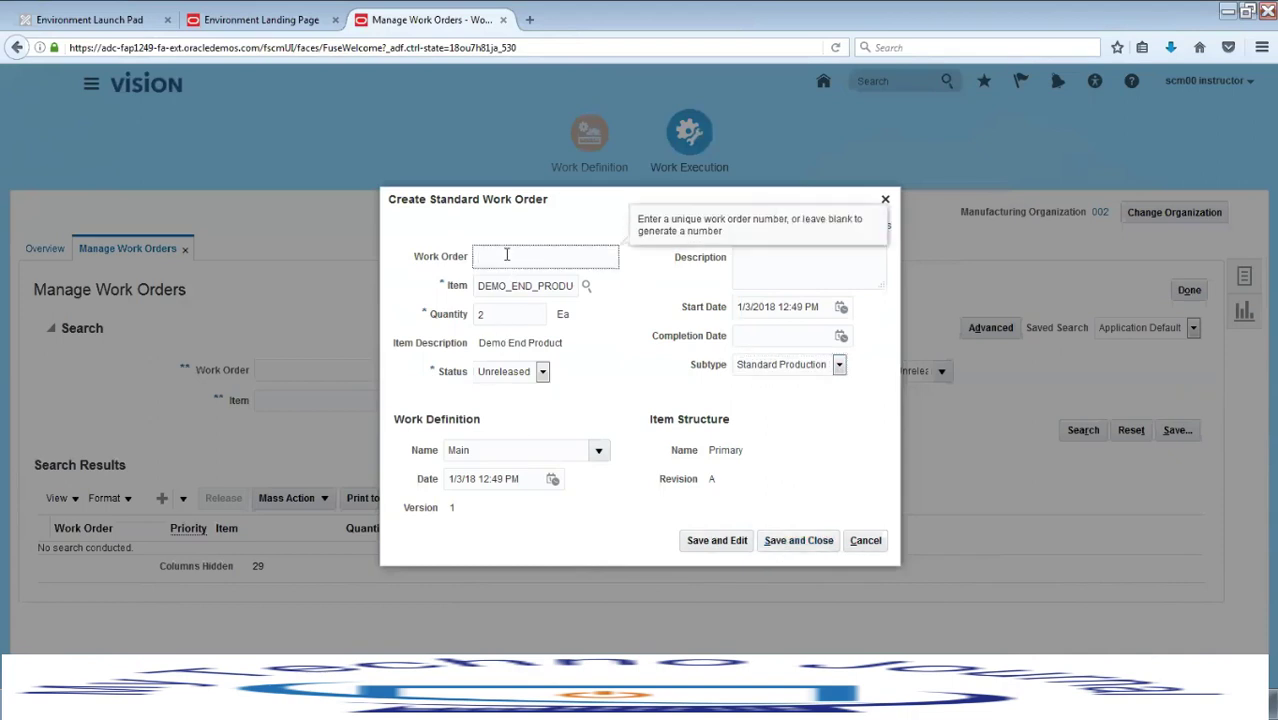
text(75657)
key(BackSpace)
key(BackSpace)
key(BackSpace)
key(BackSpace)
key(BackSpace)
- Save work order WO-002-1024, then show the DEMO_END_PRODUCT item summary from its row
click(786, 545)
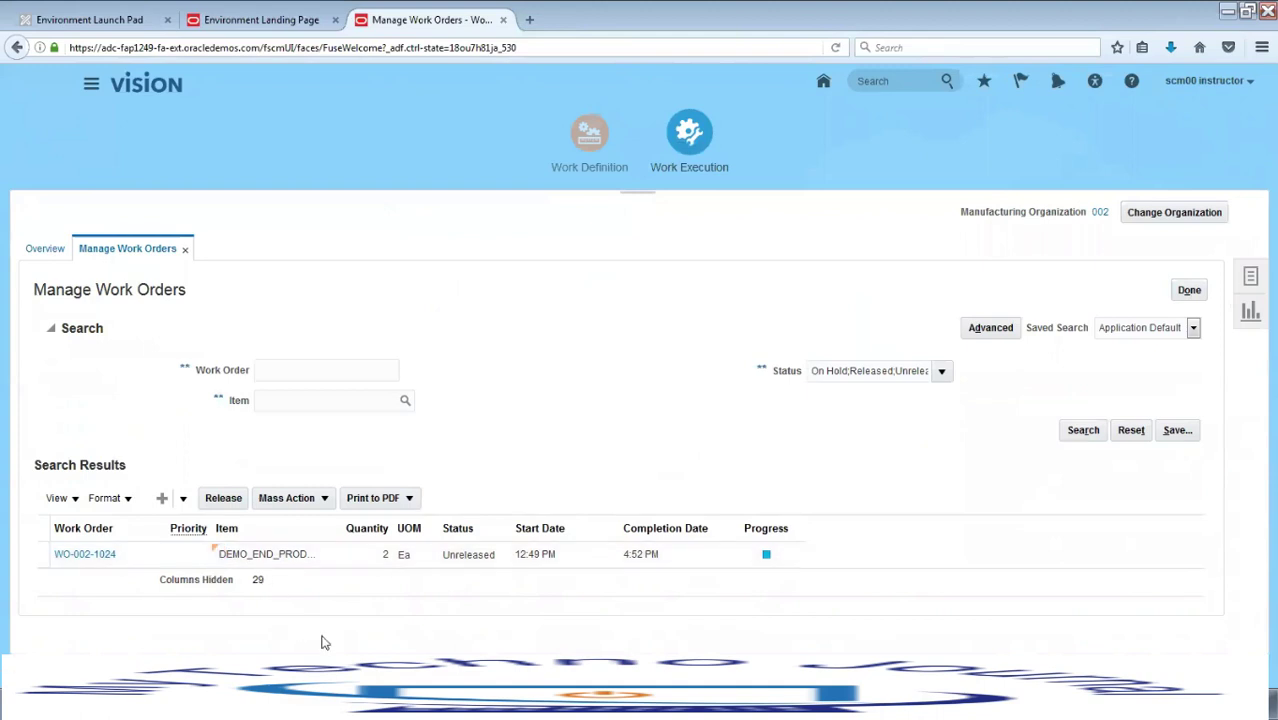
click(207, 562)
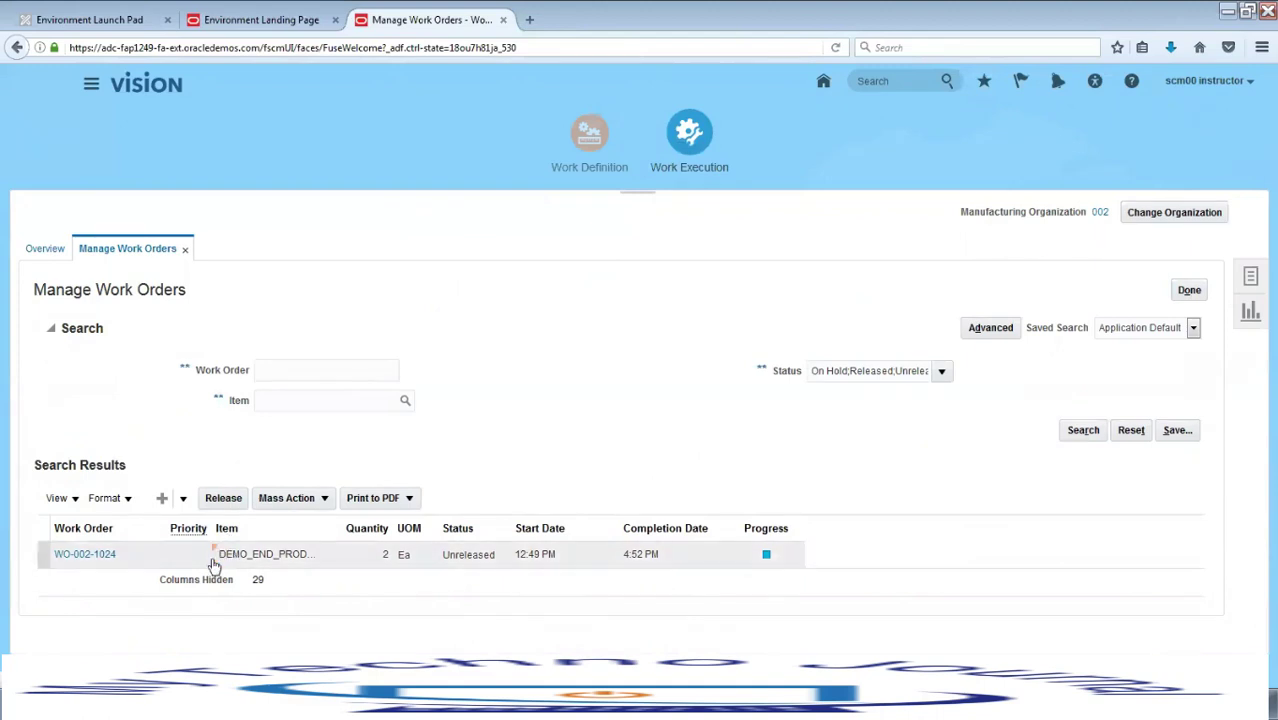
click(214, 556)
click(219, 554)
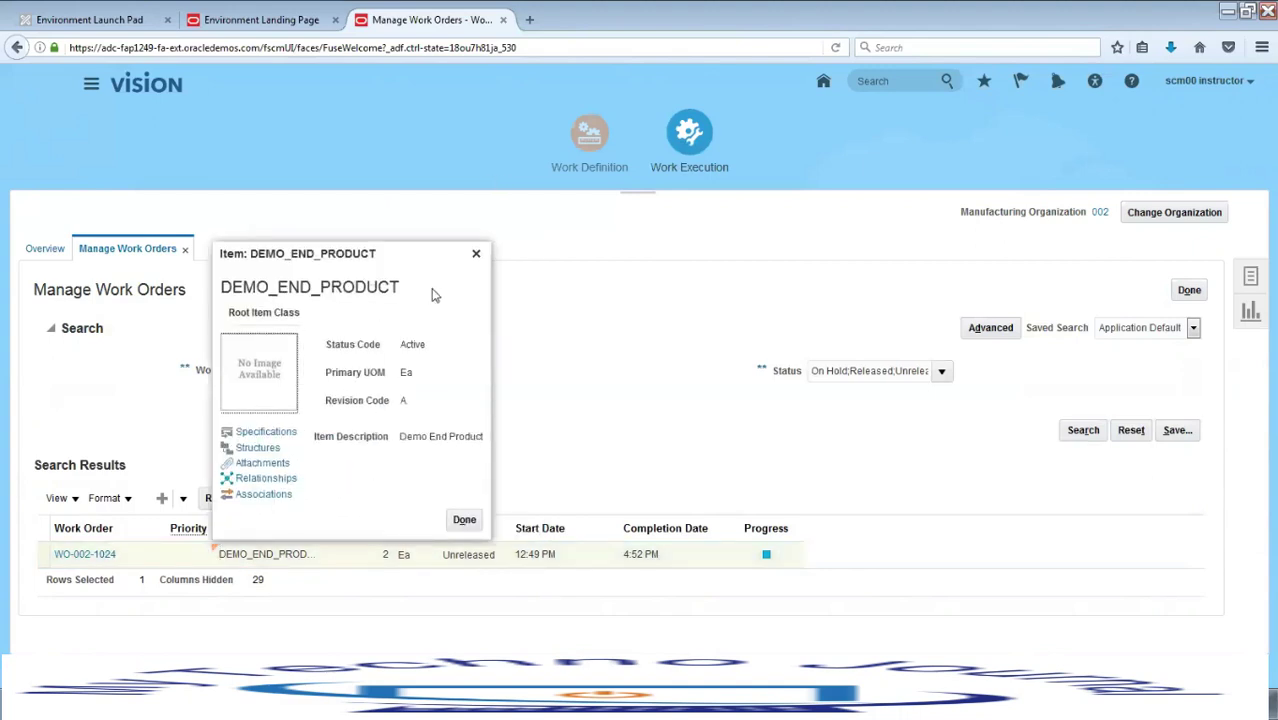
click(272, 440)
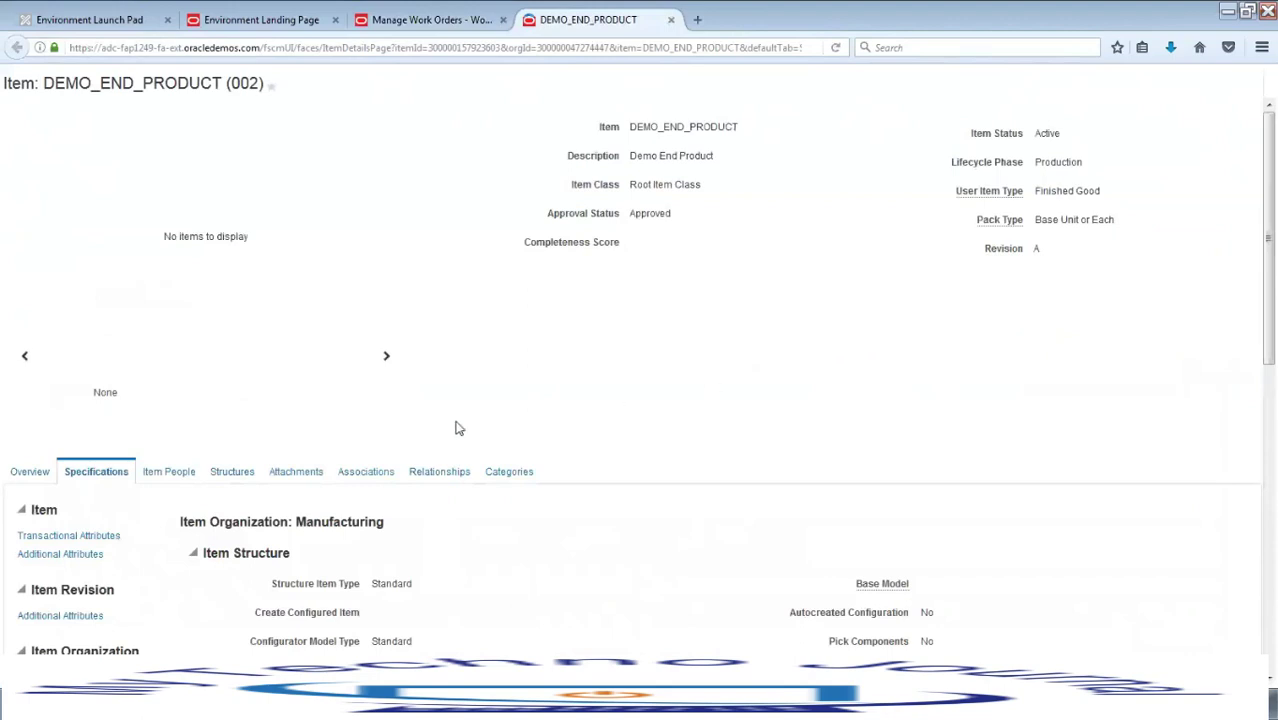
drag(1257, 302, 1255, 503)
click(48, 252)
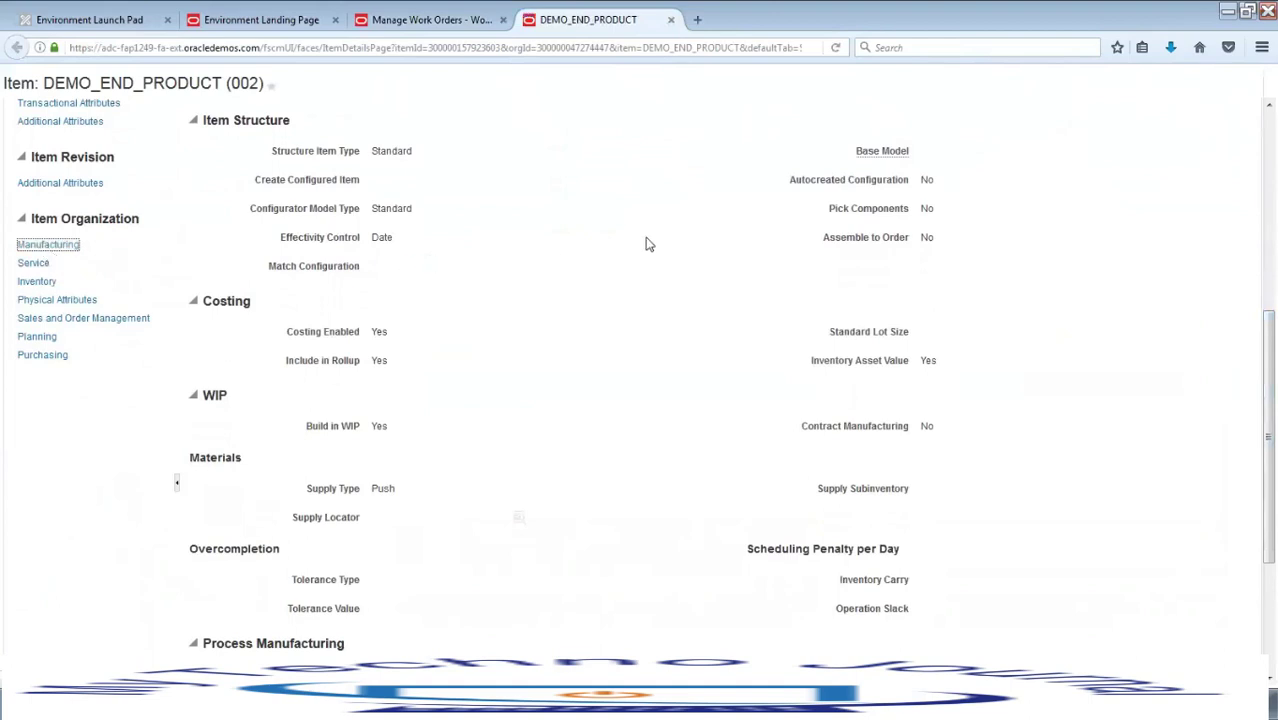
click(40, 338)
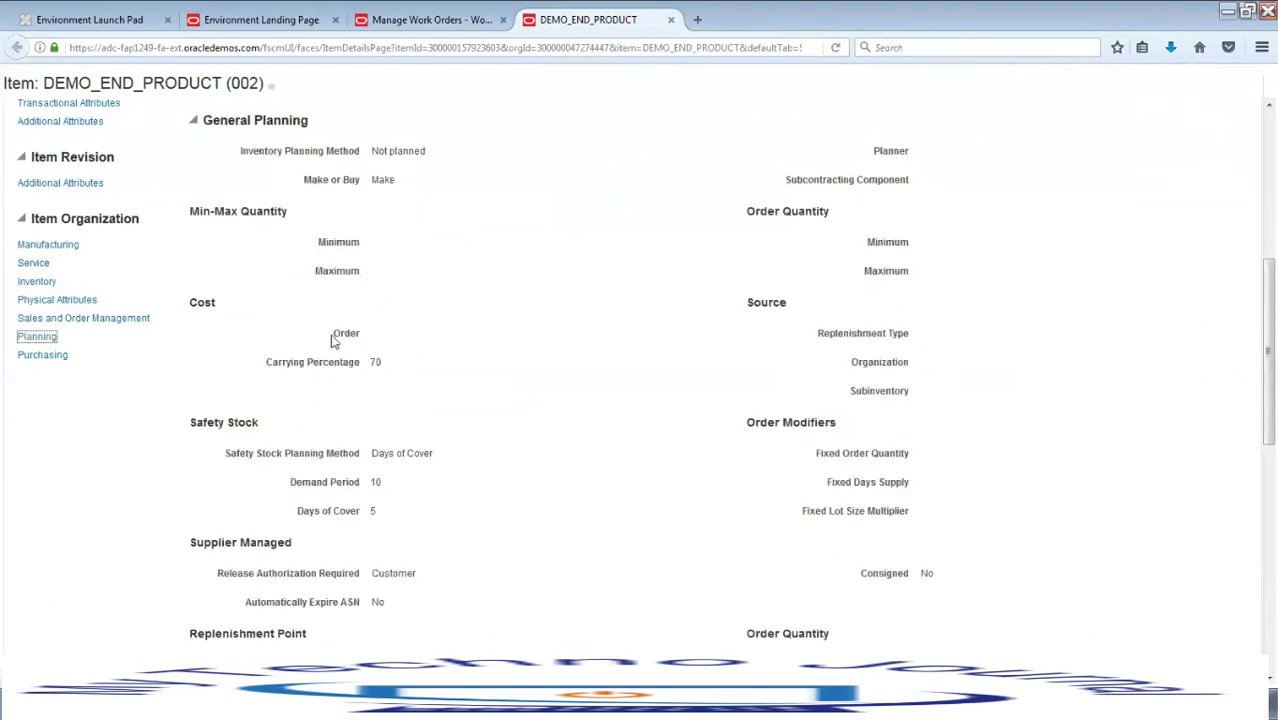
click(58, 302)
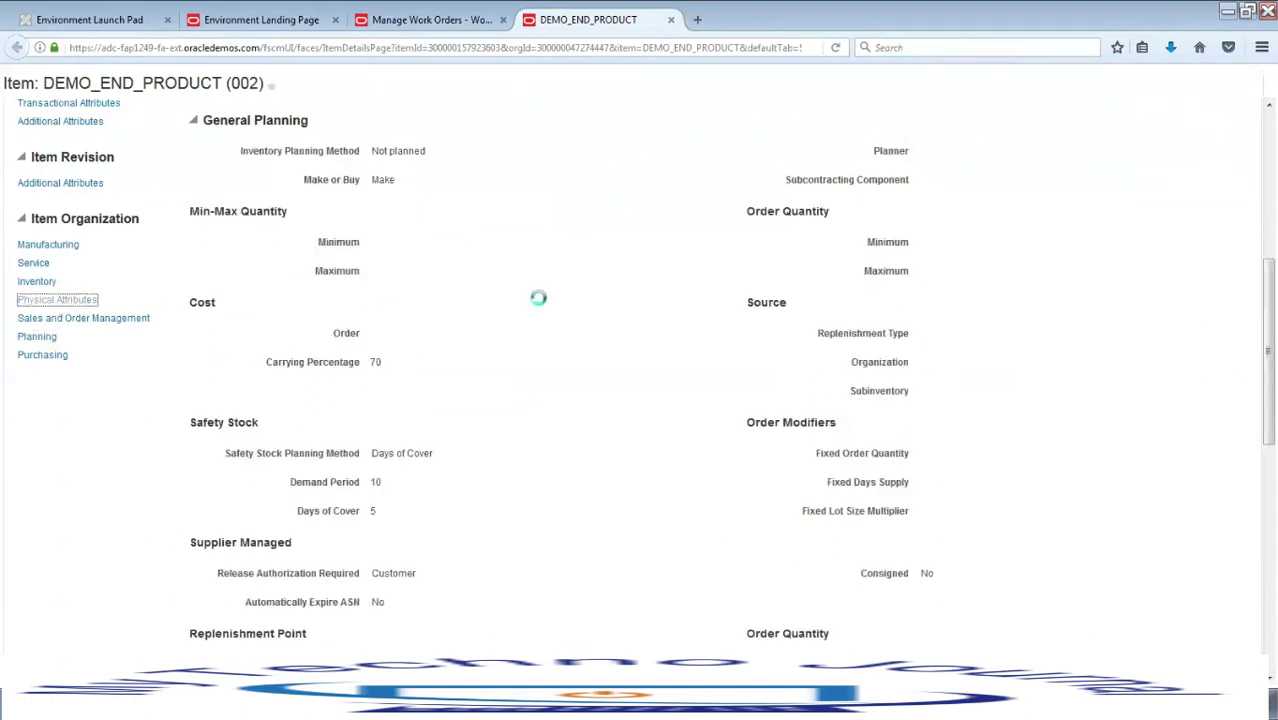
click(670, 22)
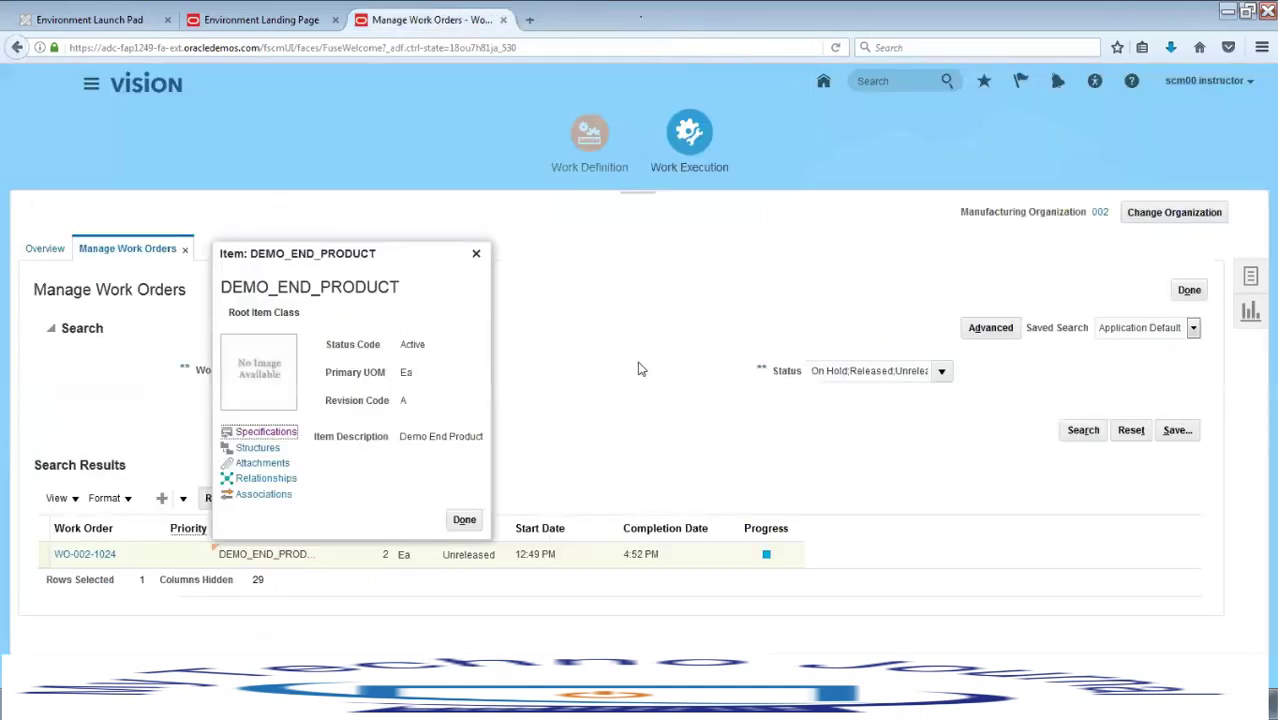
- Close the DEMO_END_PRODUCT item summary and dismiss the Print to PDF options
click(476, 255)
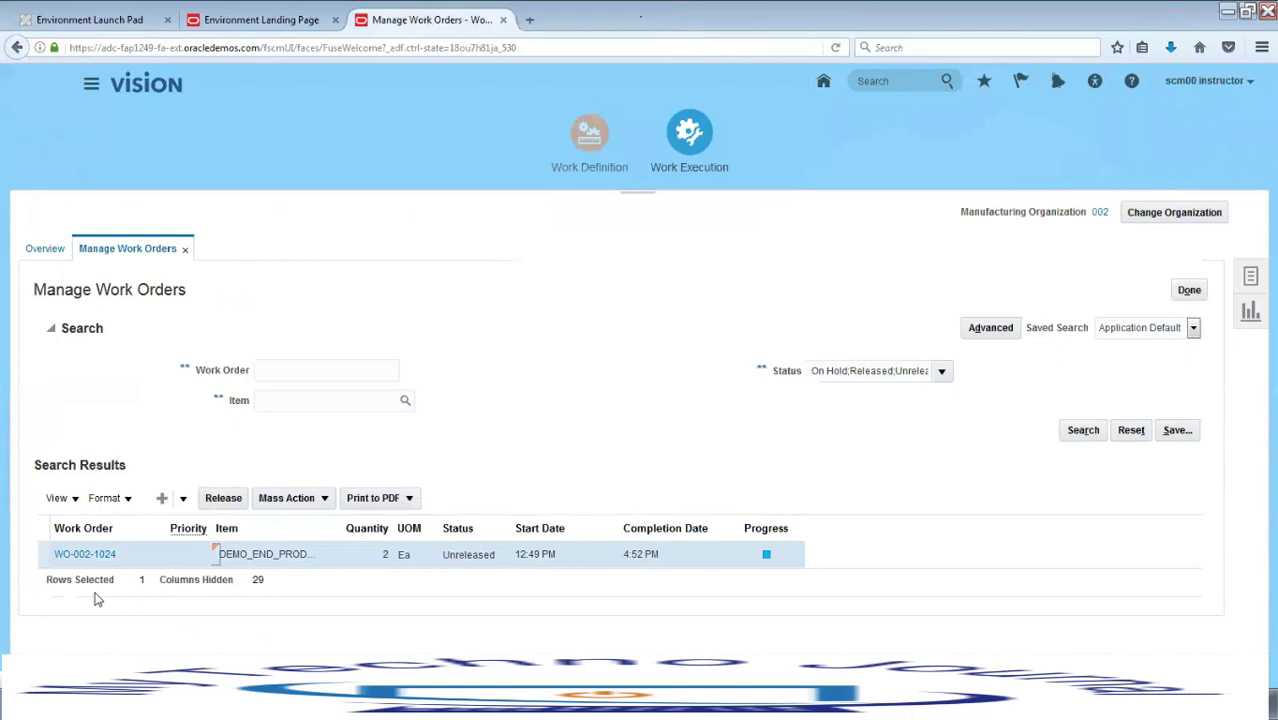
click(409, 500)
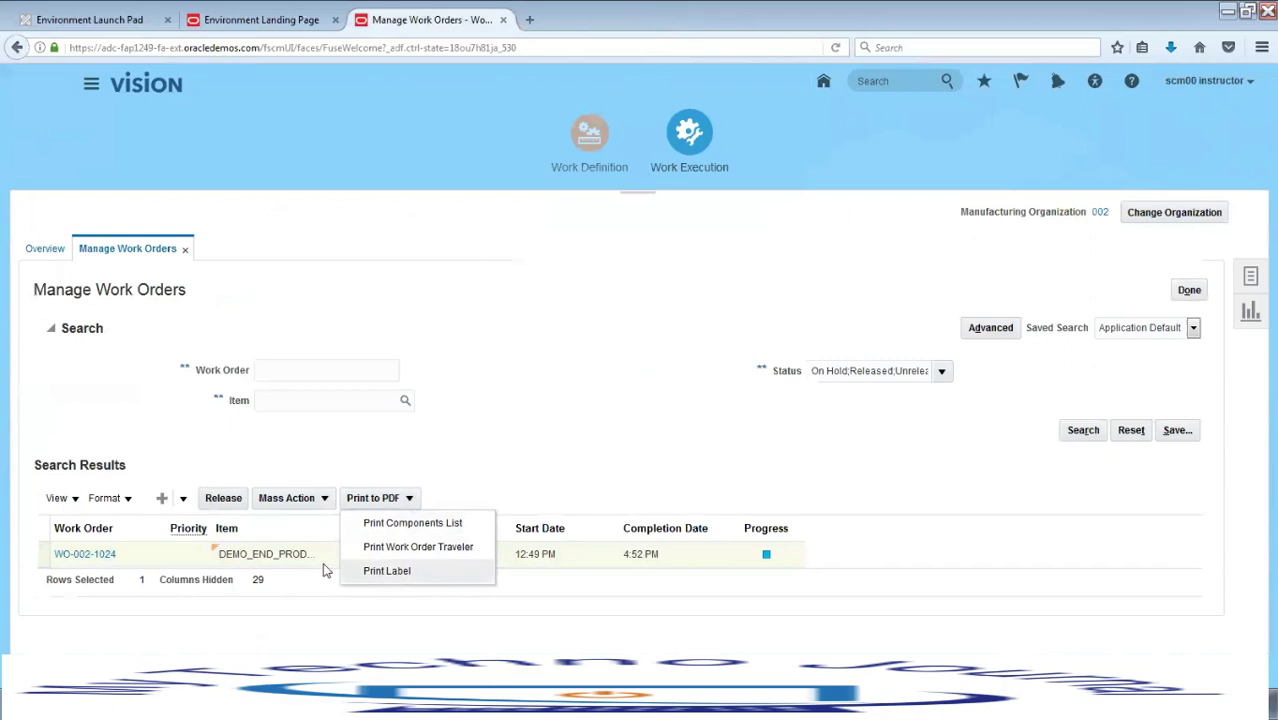
click(187, 562)
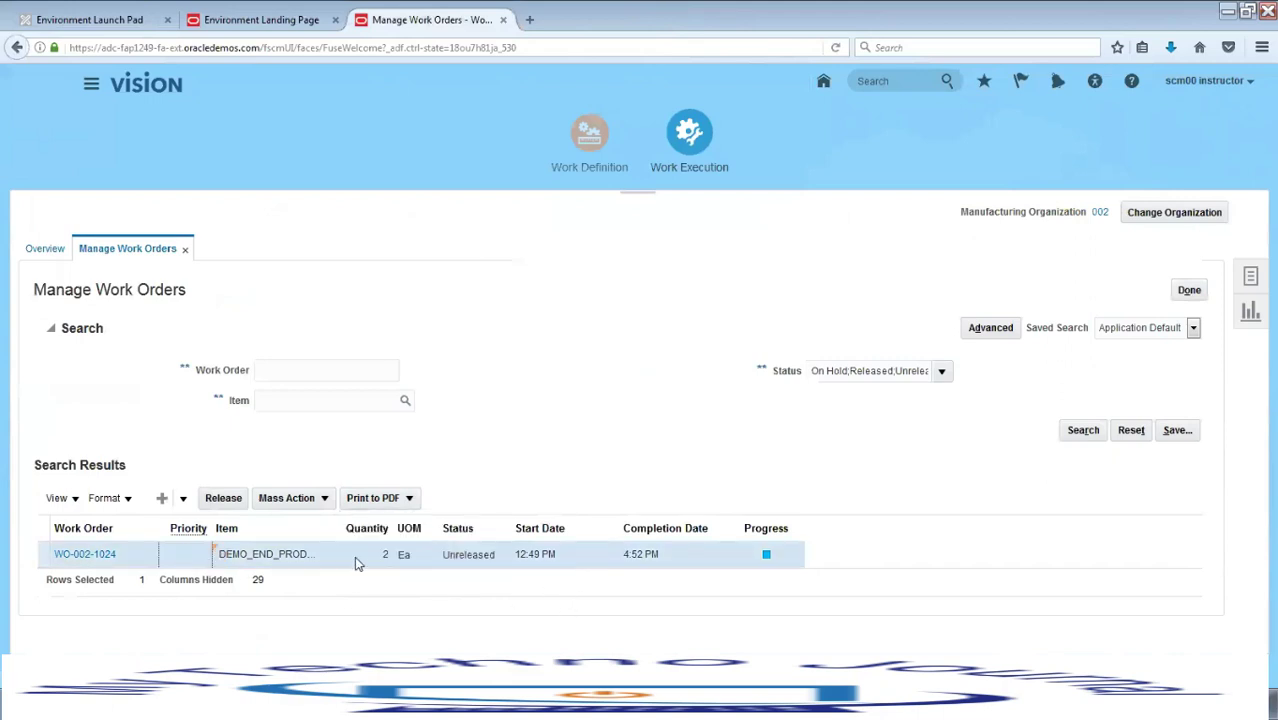
- Release WO-002-1024, check the Mass Action menu, and open the order for editing
click(224, 500)
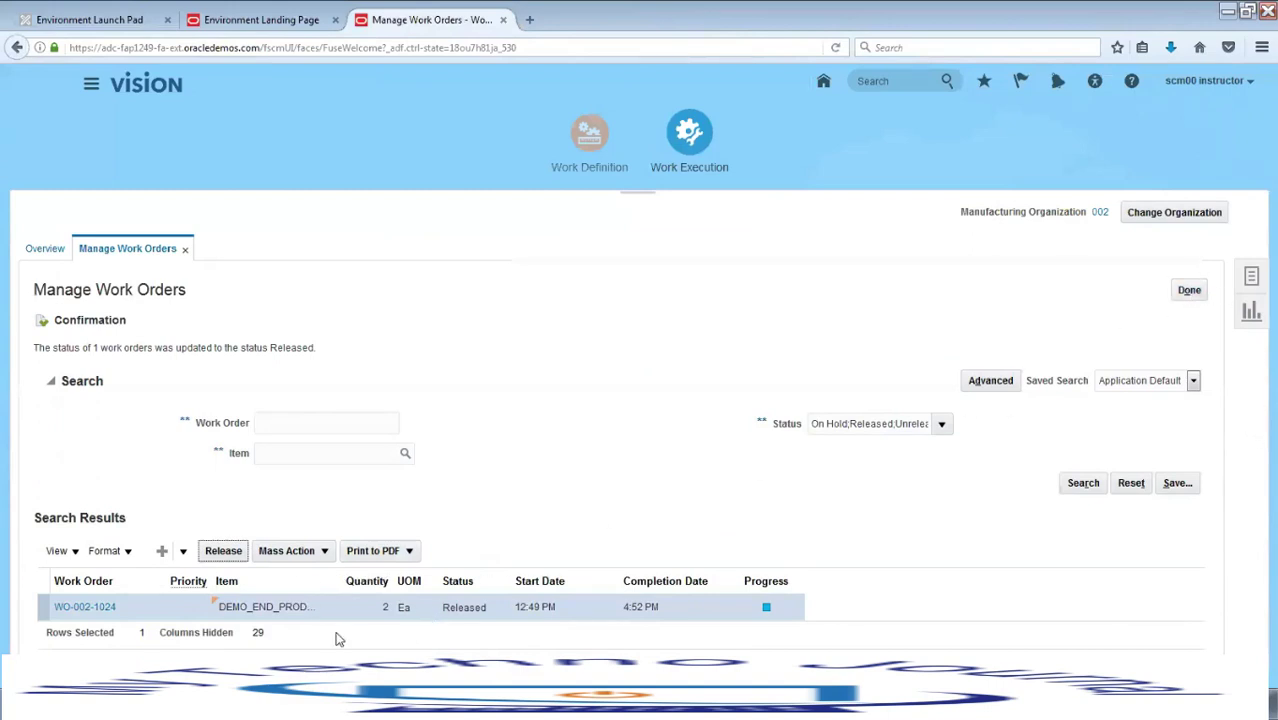
click(325, 552)
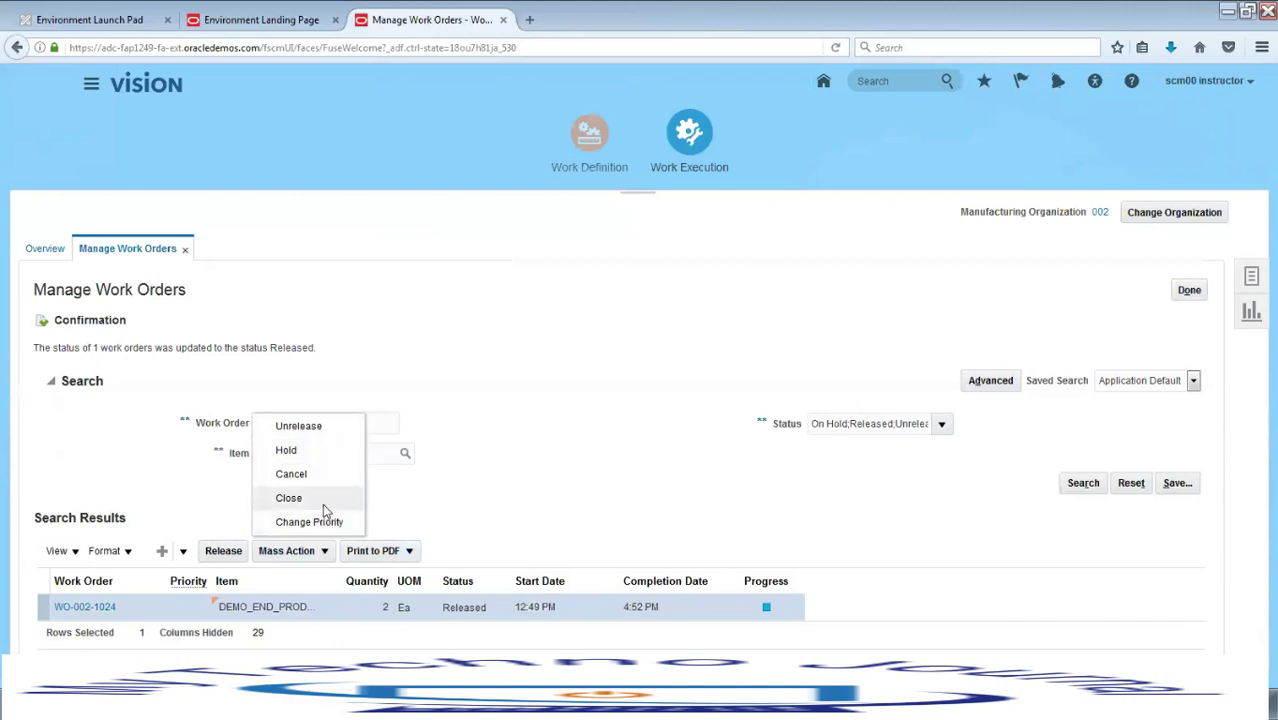
click(733, 507)
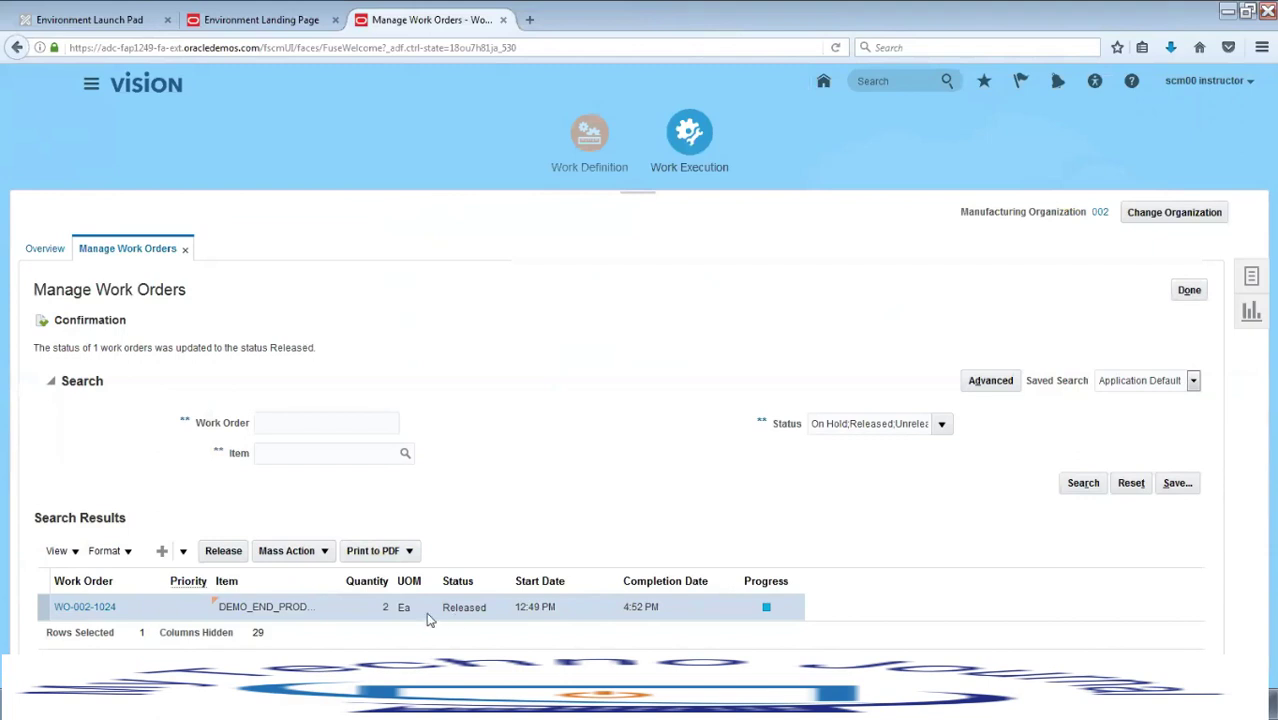
click(84, 608)
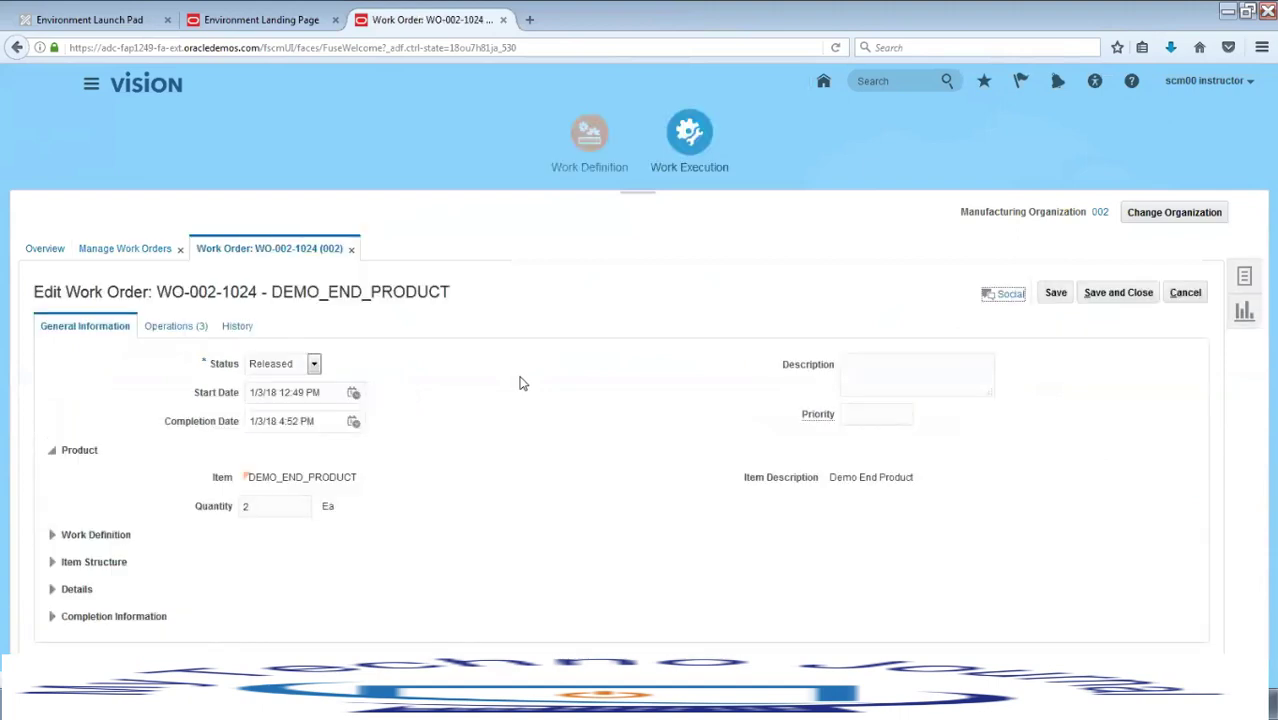
- Highlight the WO-002-1024 number and DEMO_END_PRODUCT name in the Edit Work Order title
drag(157, 293, 256, 287)
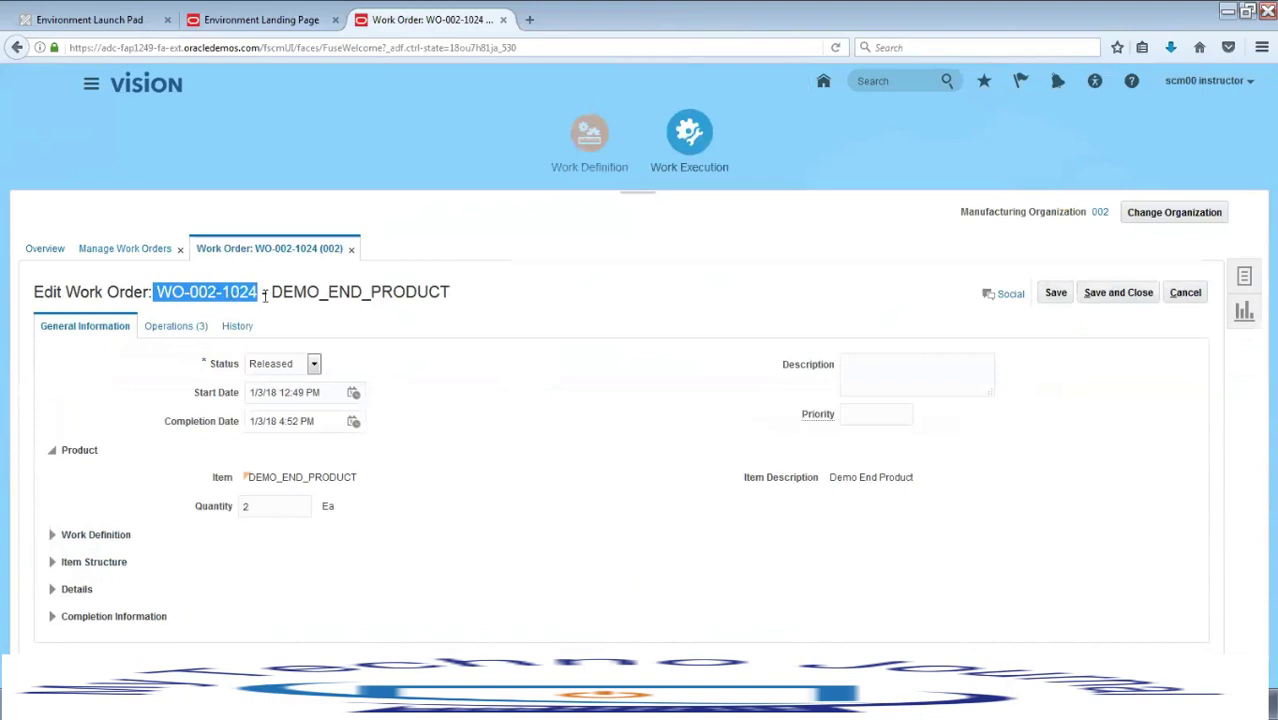
mouse_move(275, 291)
mouse_down()
mouse_move(440, 291)
mouse_move(284, 291)
mouse_up()
click(455, 291)
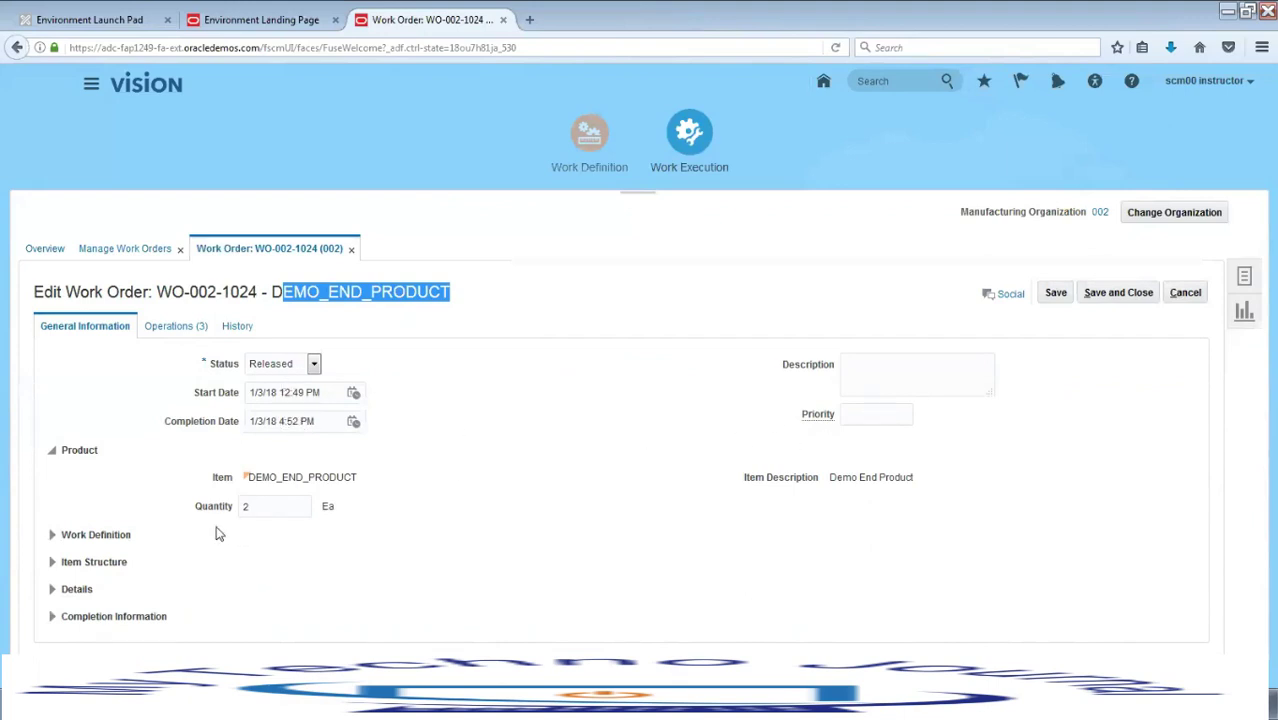
click(53, 535)
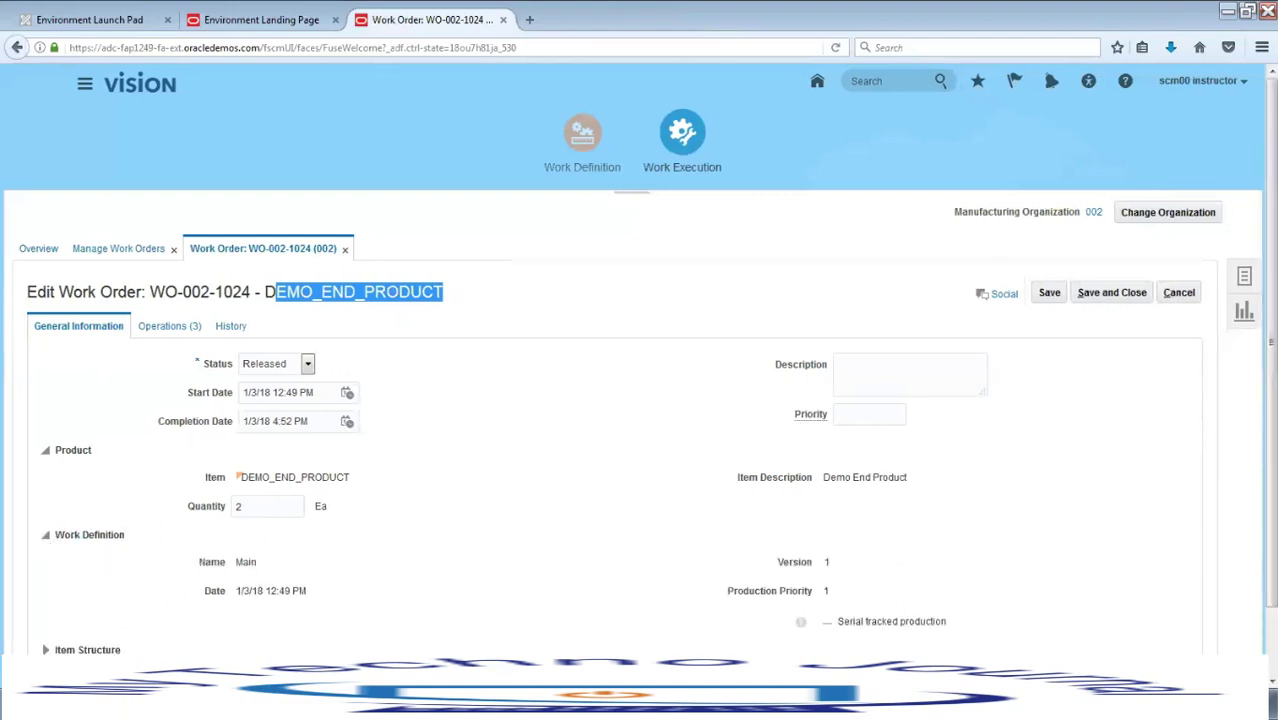
scroll(1250, 410, down, 1)
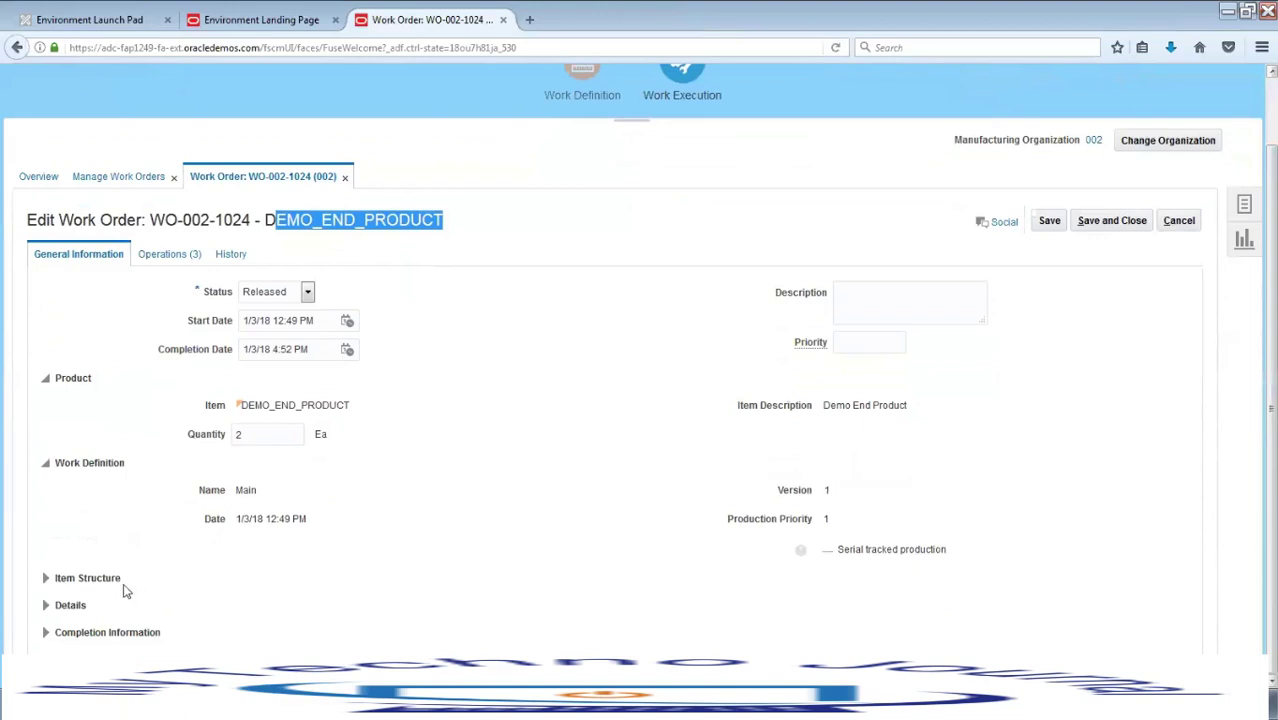
click(47, 580)
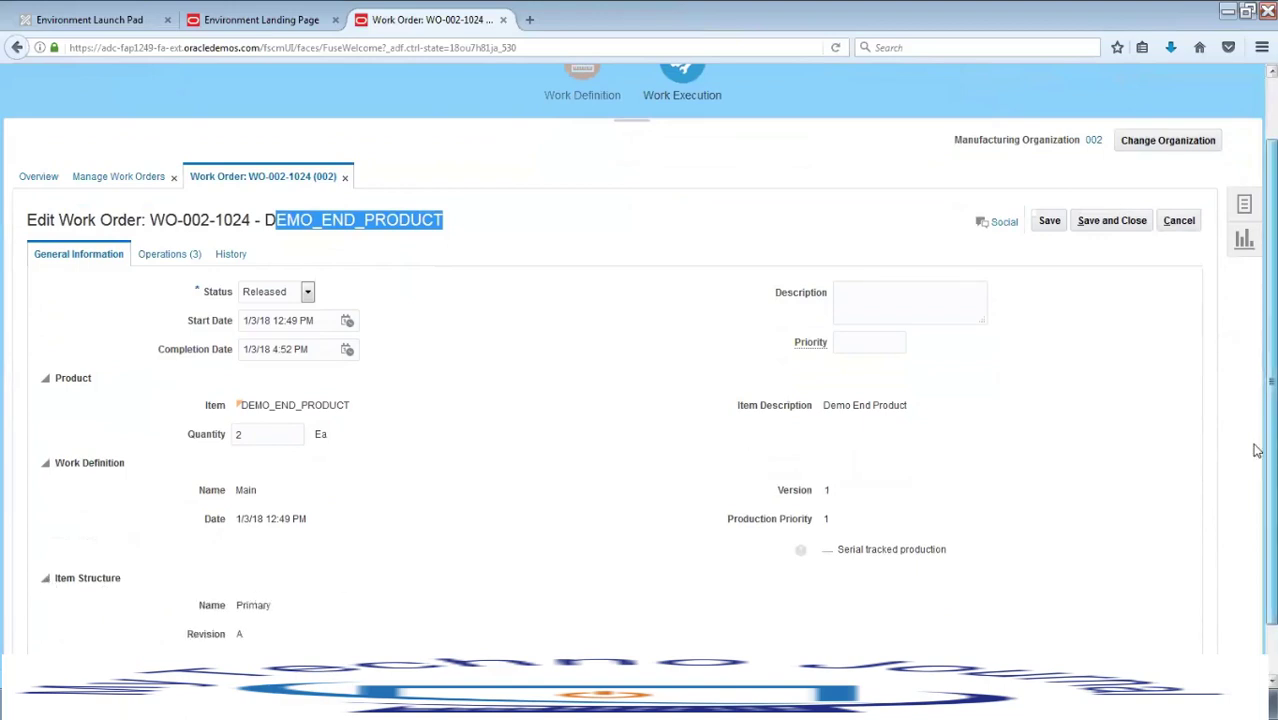
scroll(1255, 448, down, 1)
click(44, 606)
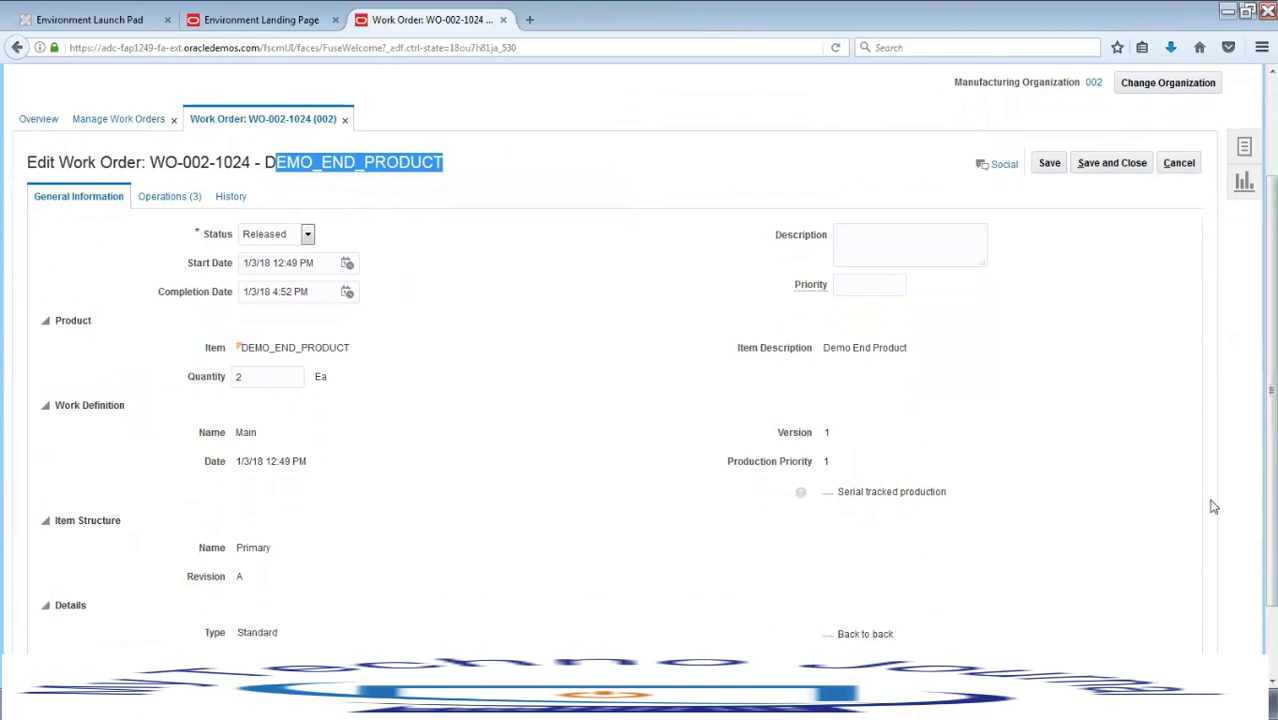
scroll(1256, 496, down, 2)
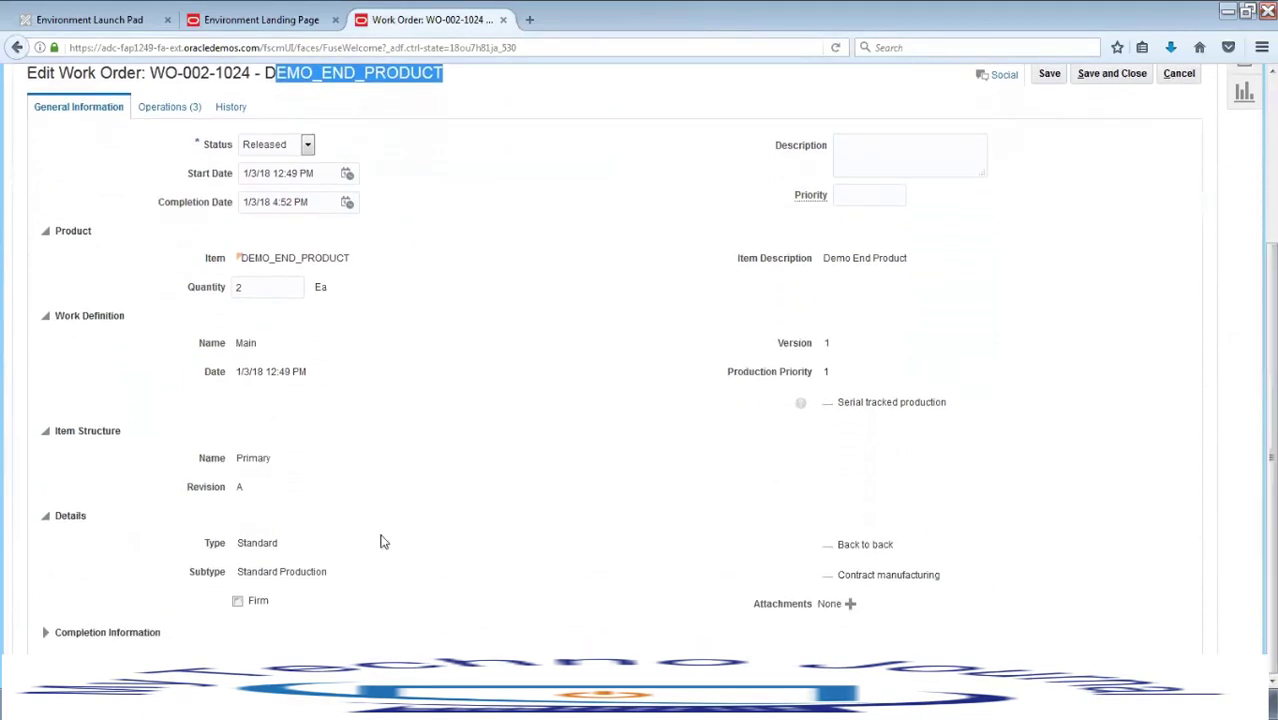
click(46, 633)
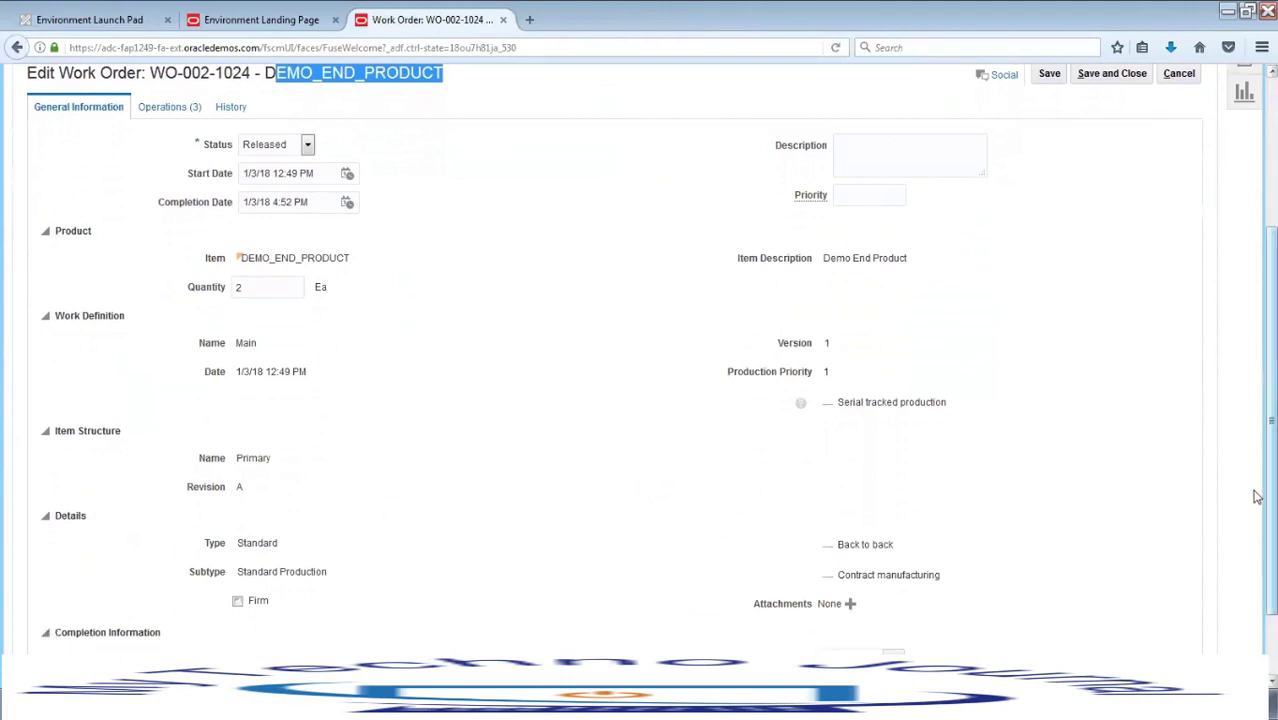
scroll(1256, 496, down, 2)
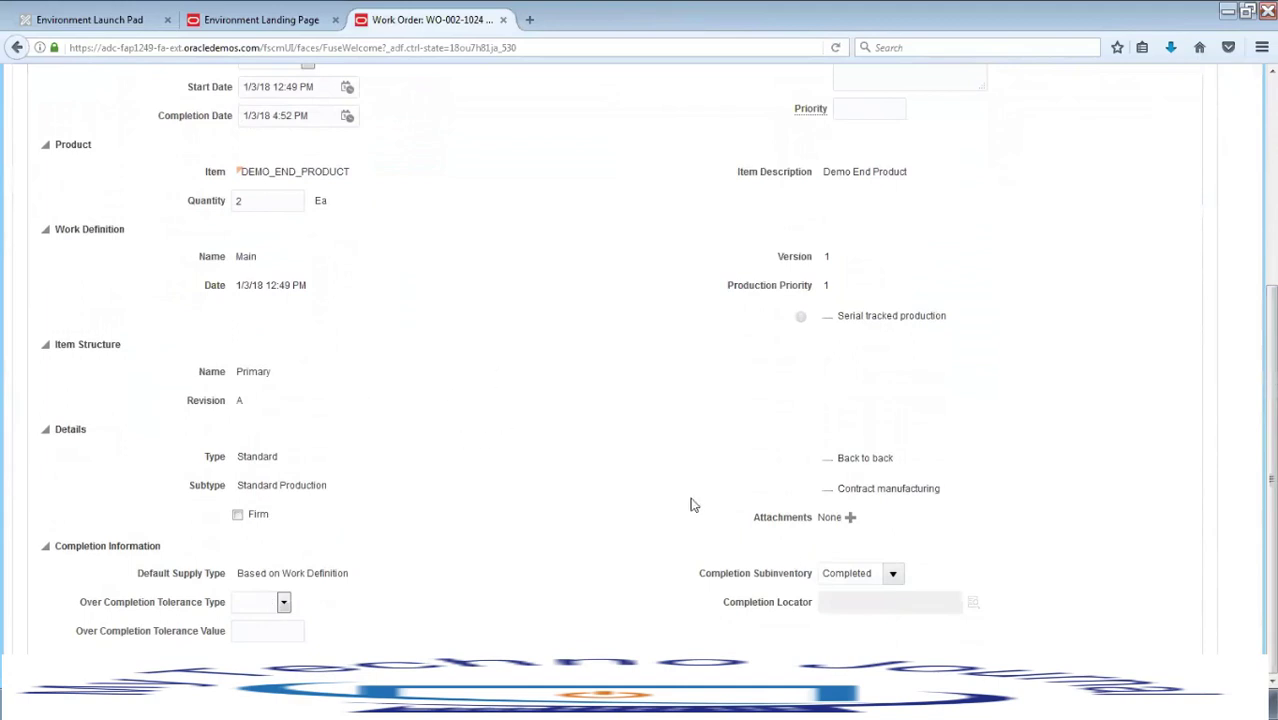
click(892, 574)
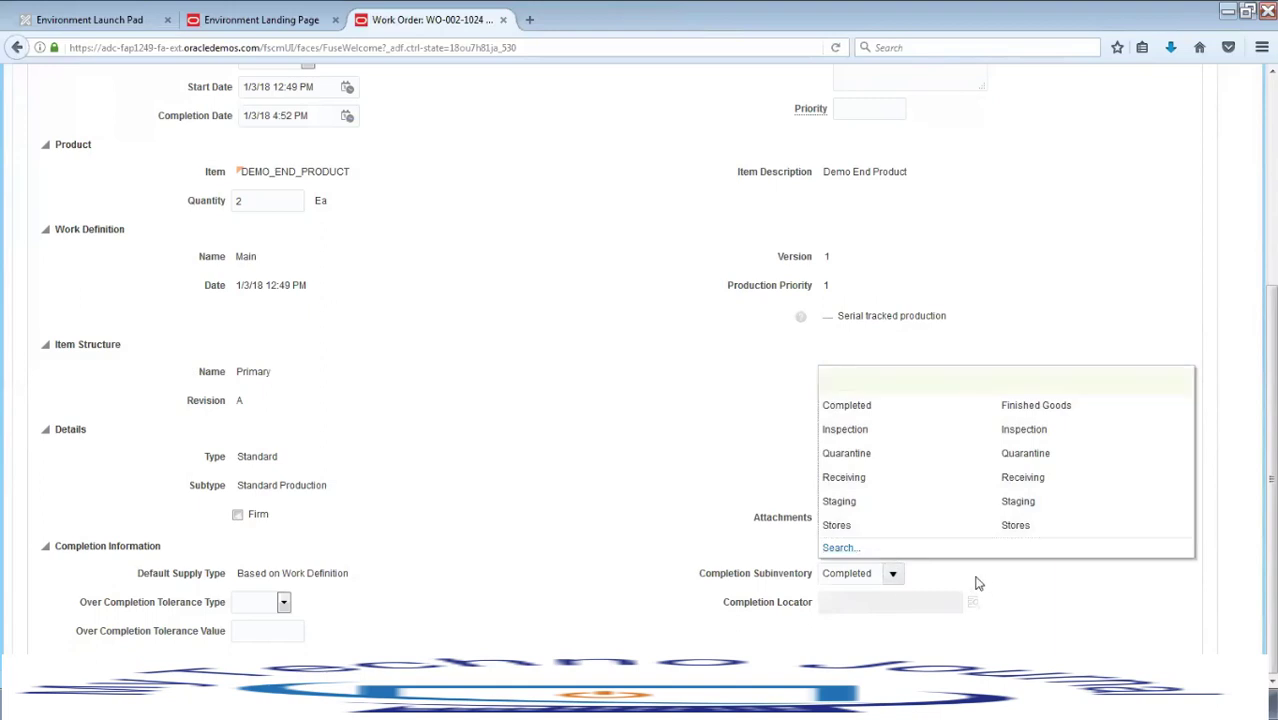
click(853, 408)
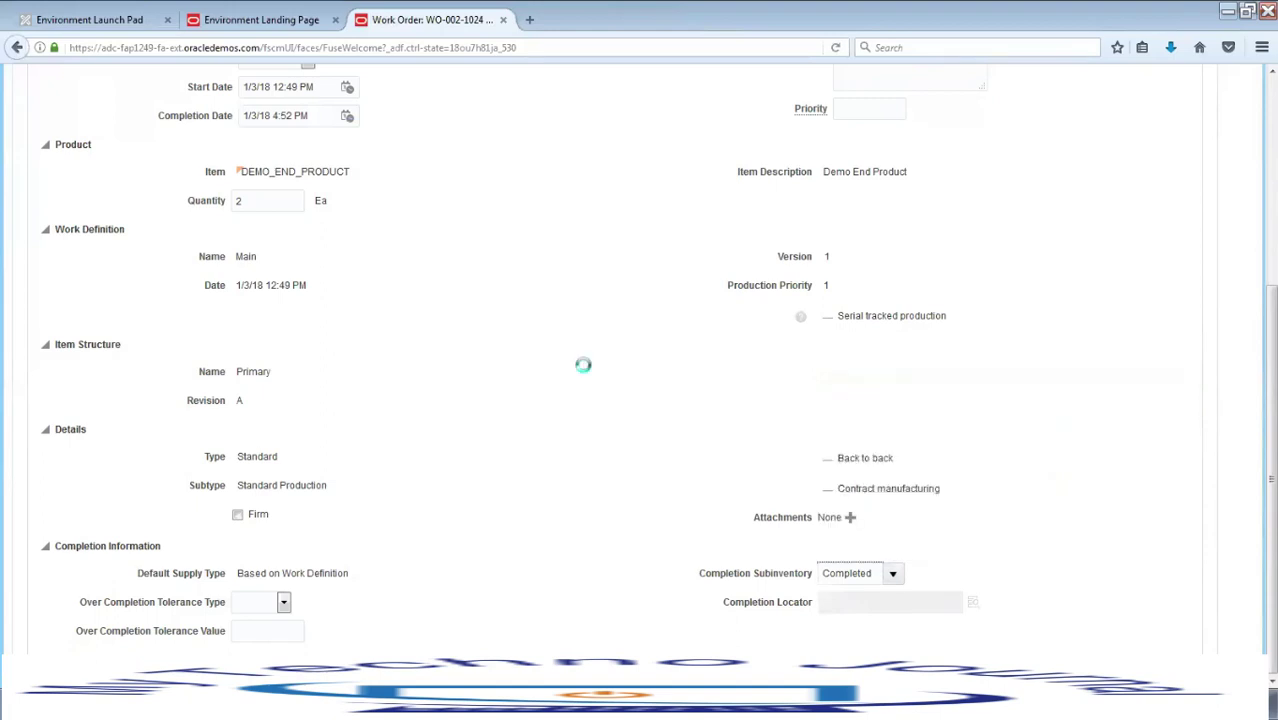
drag(1255, 448, 1257, 213)
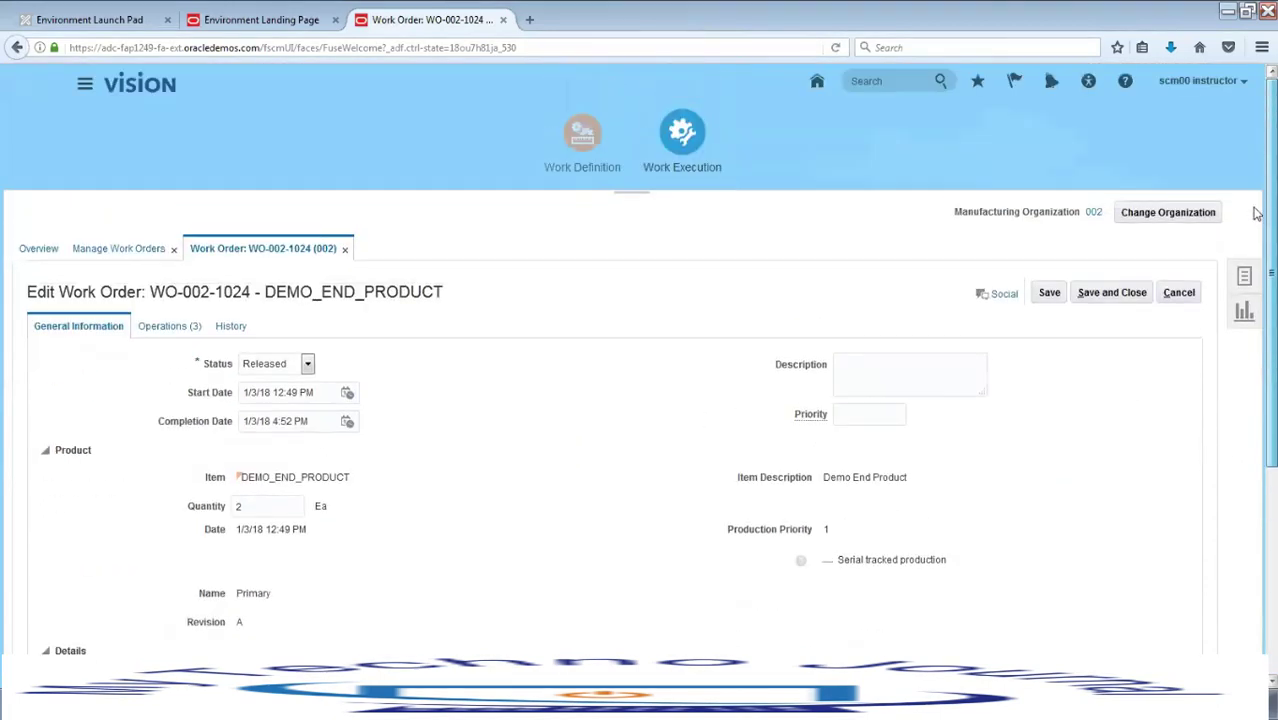
- Show the three operations and expand the full item lists of operations 20 and 30
click(161, 331)
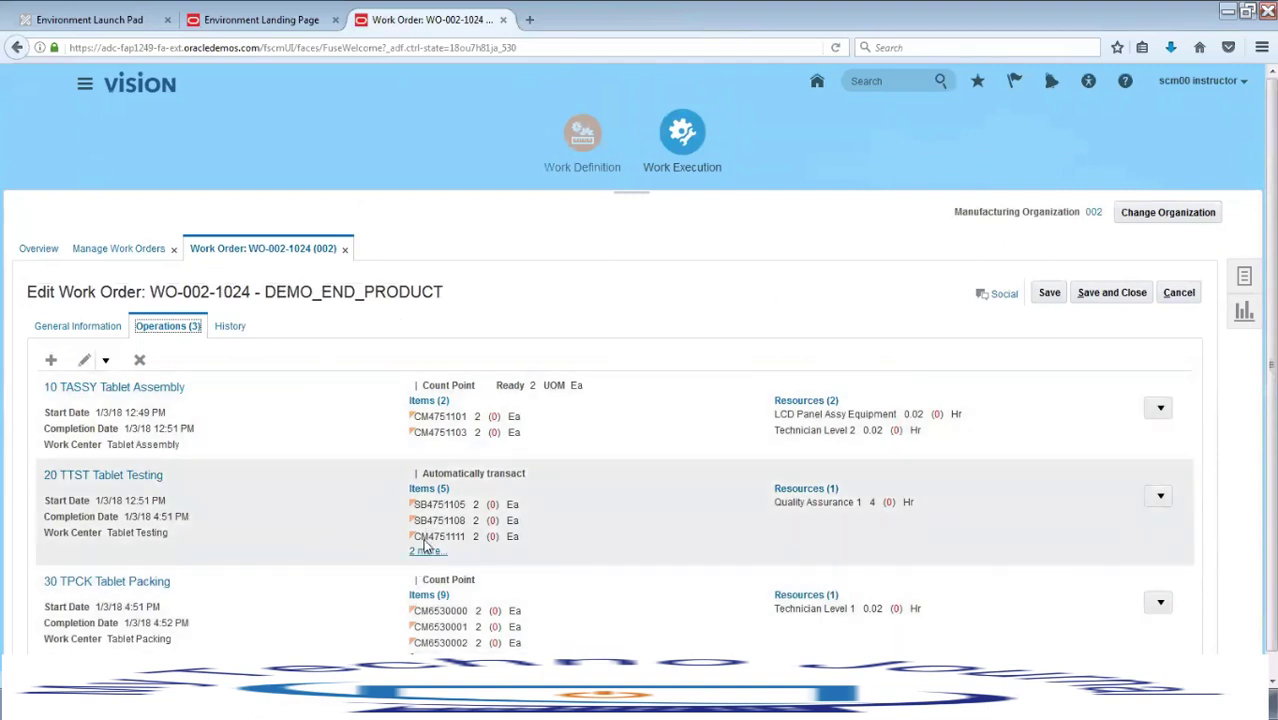
click(425, 552)
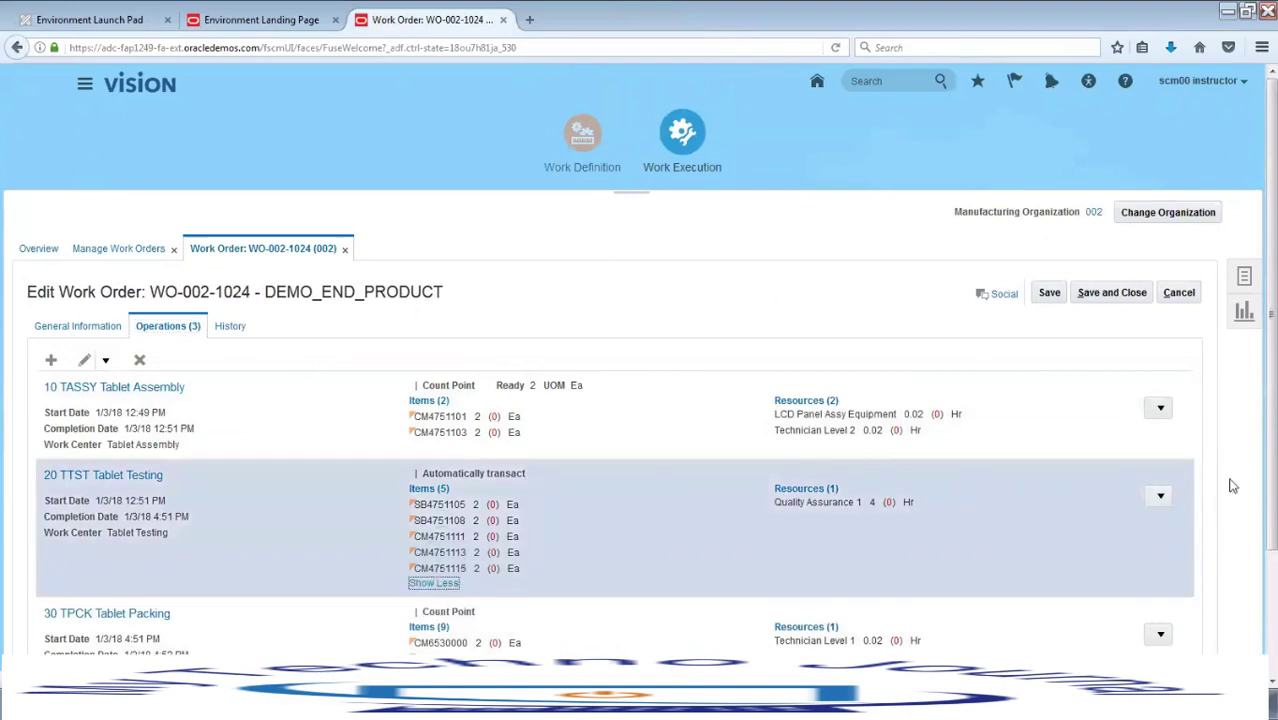
scroll(1255, 500, down, 3)
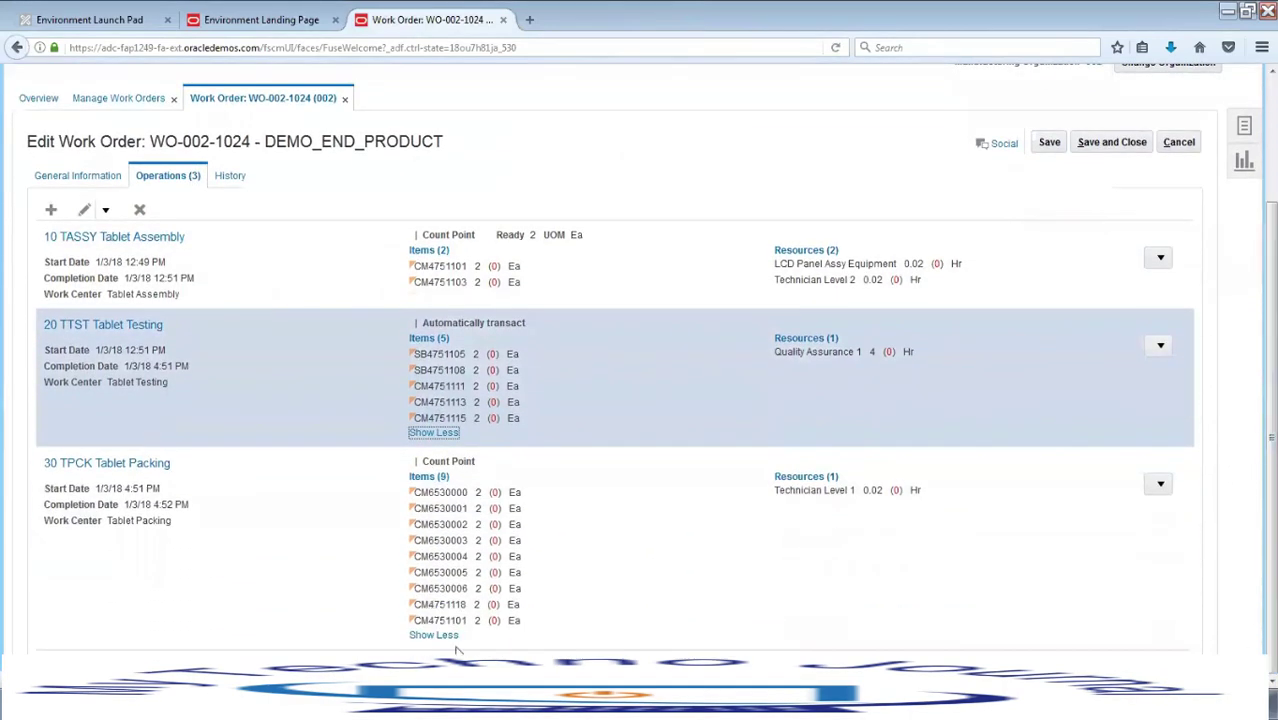
click(441, 638)
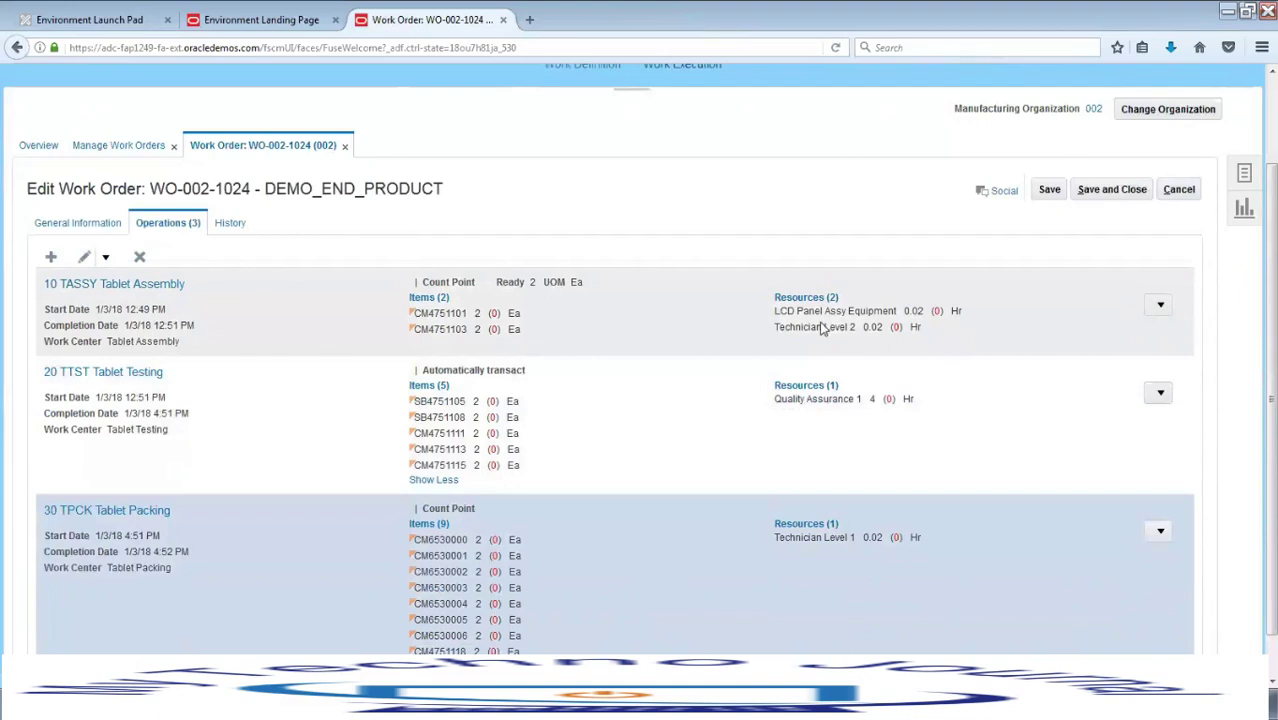
click(105, 258)
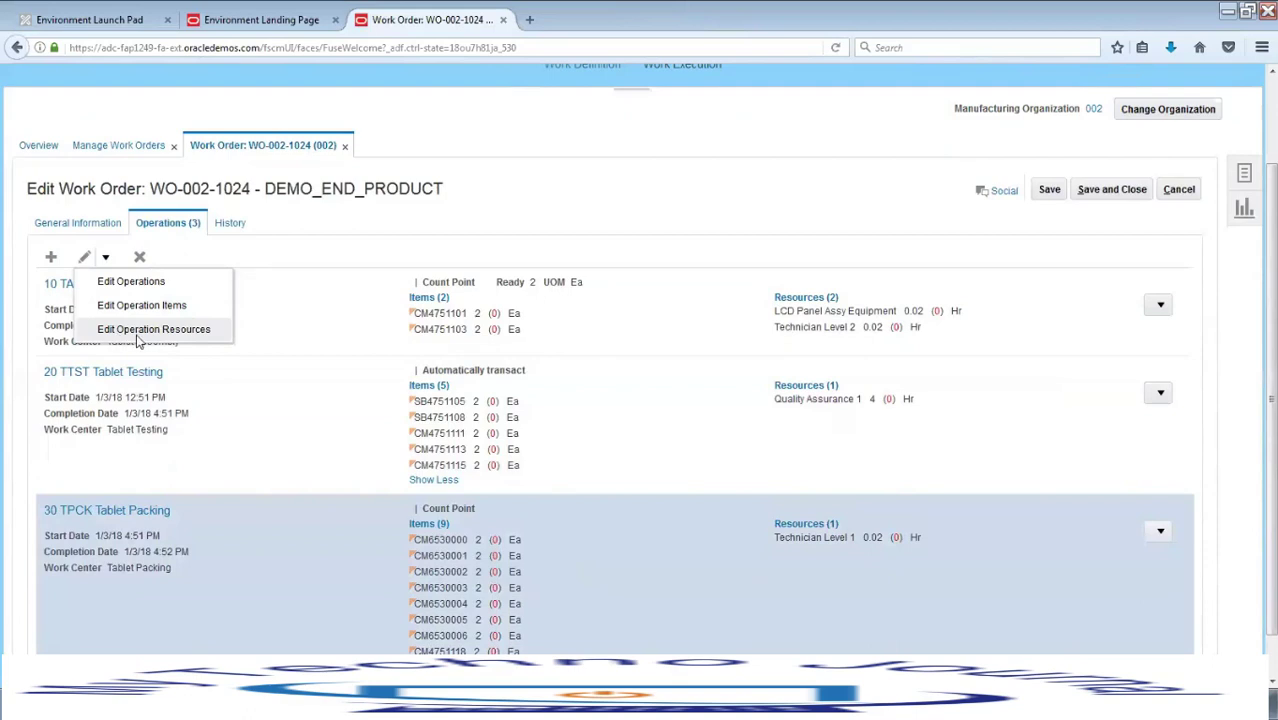
- Edit the items of operation 10 Tablet Assembly
click(216, 336)
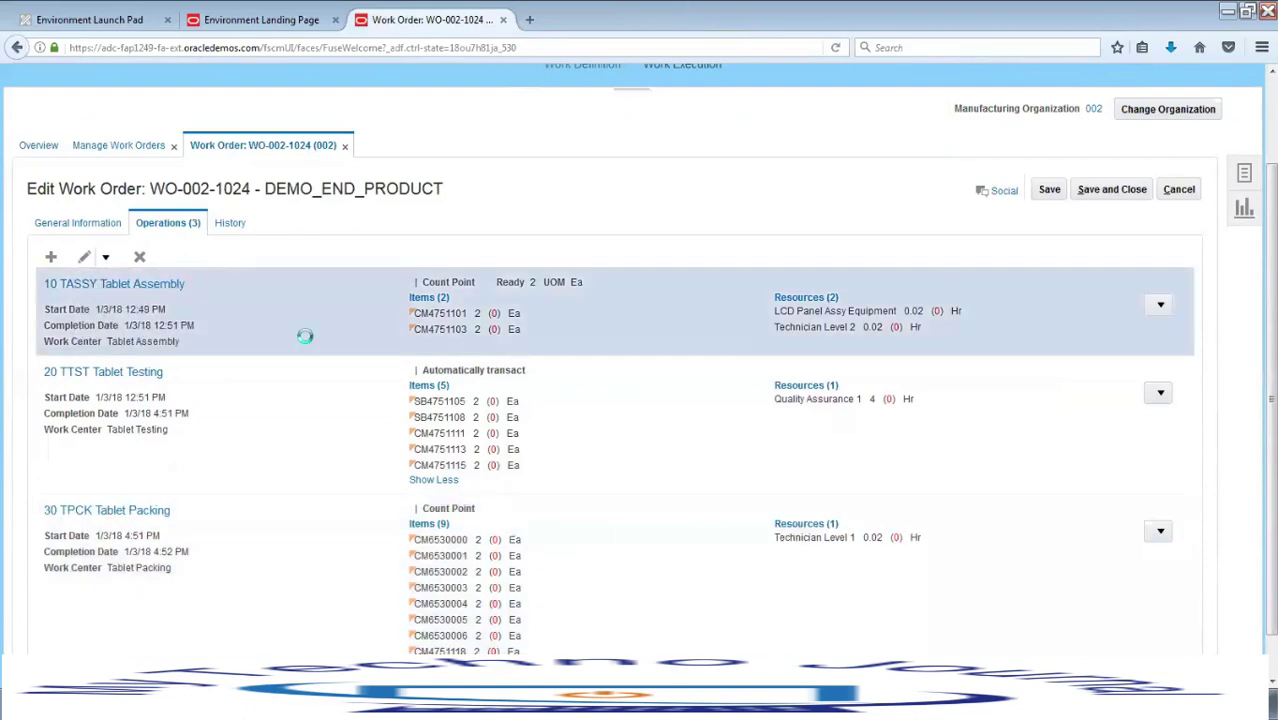
click(105, 257)
click(138, 306)
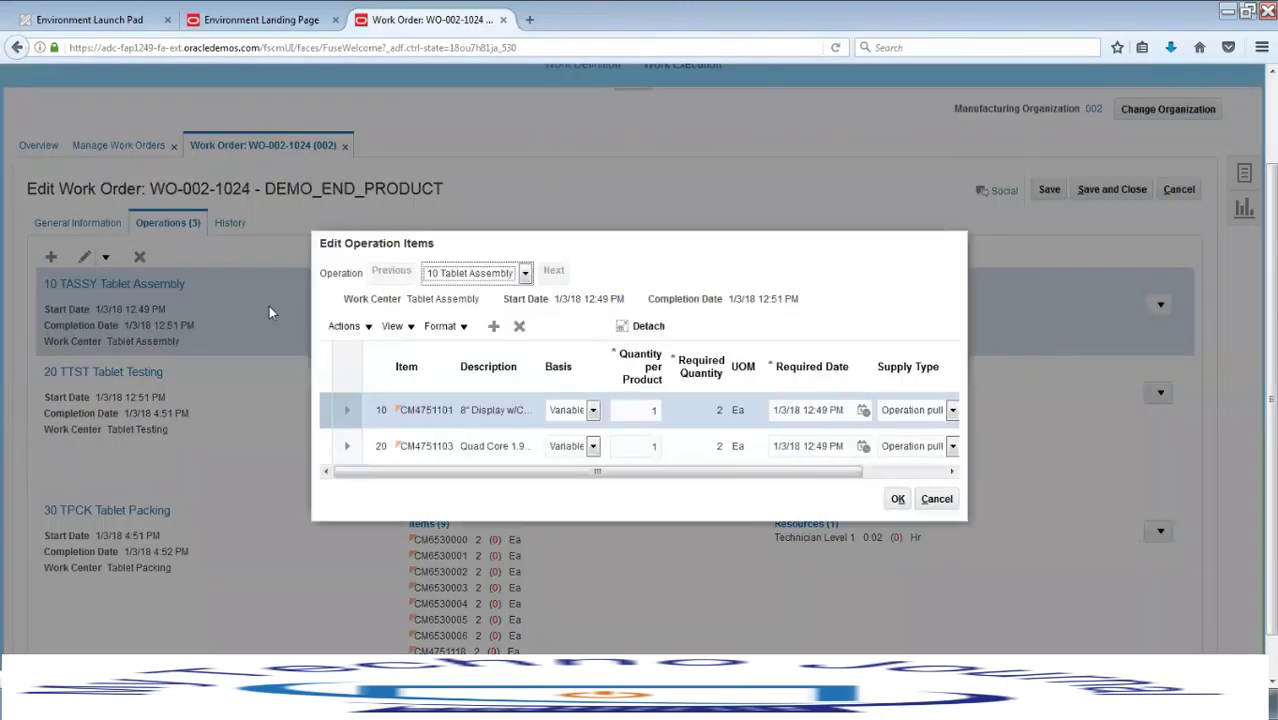
- Bring up the View > Columns choices for the operation items table
drag(585, 471, 801, 489)
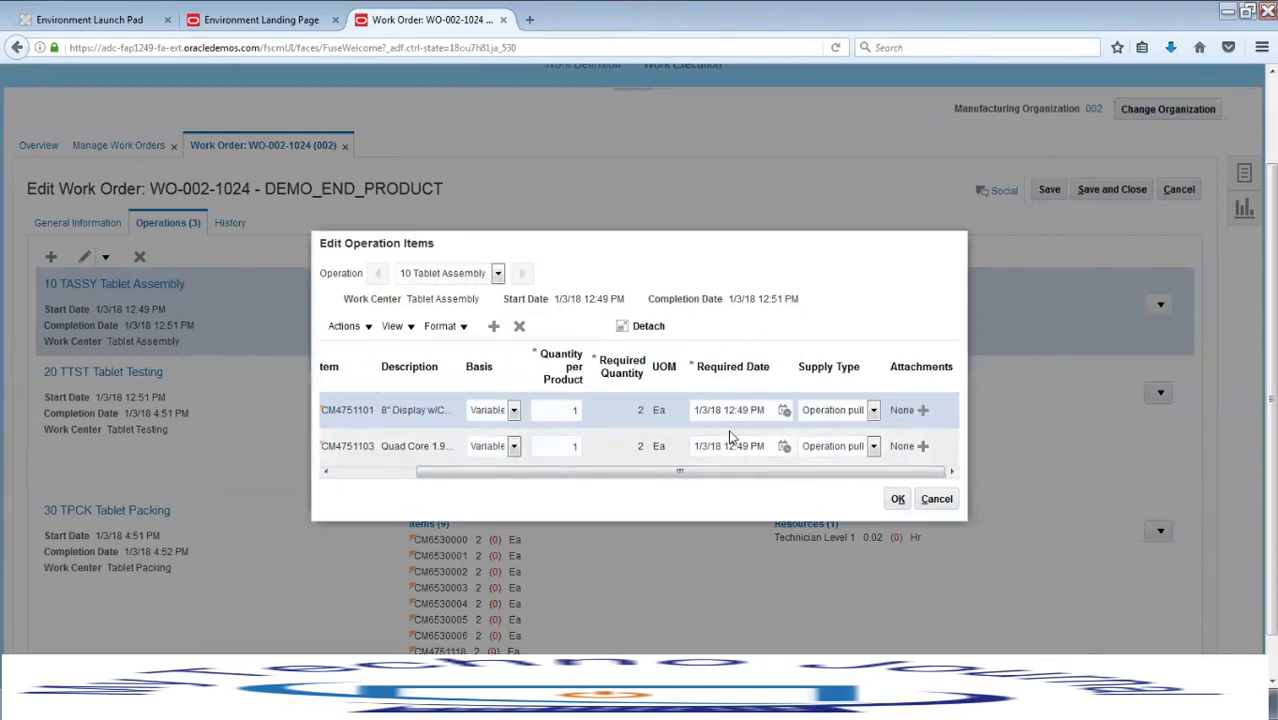
drag(819, 476, 591, 491)
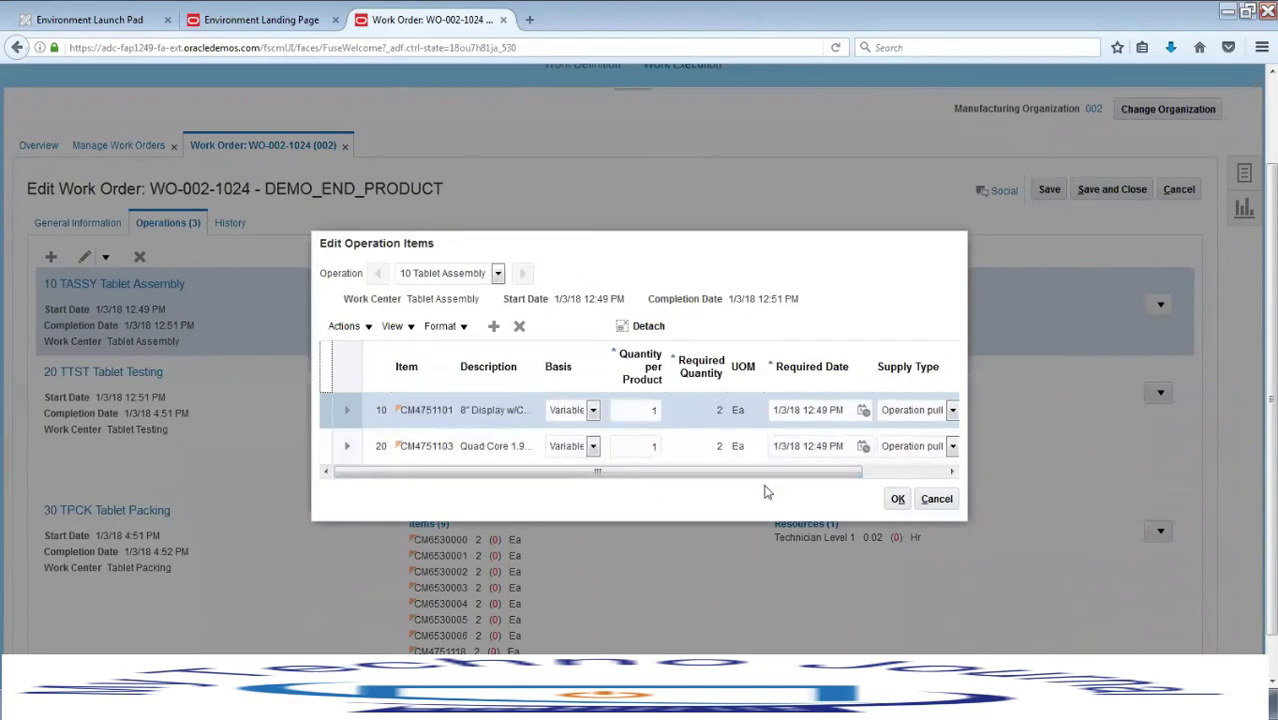
drag(760, 472, 548, 485)
click(410, 328)
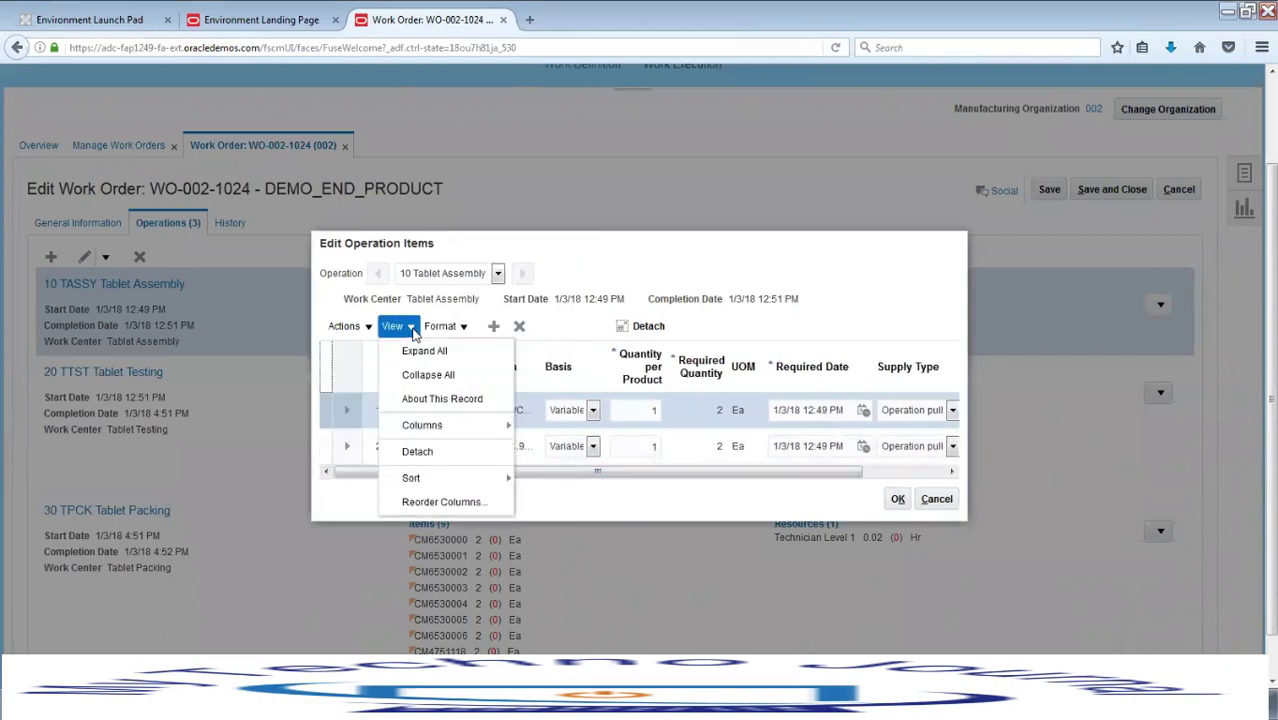
mouse_move(422, 425)
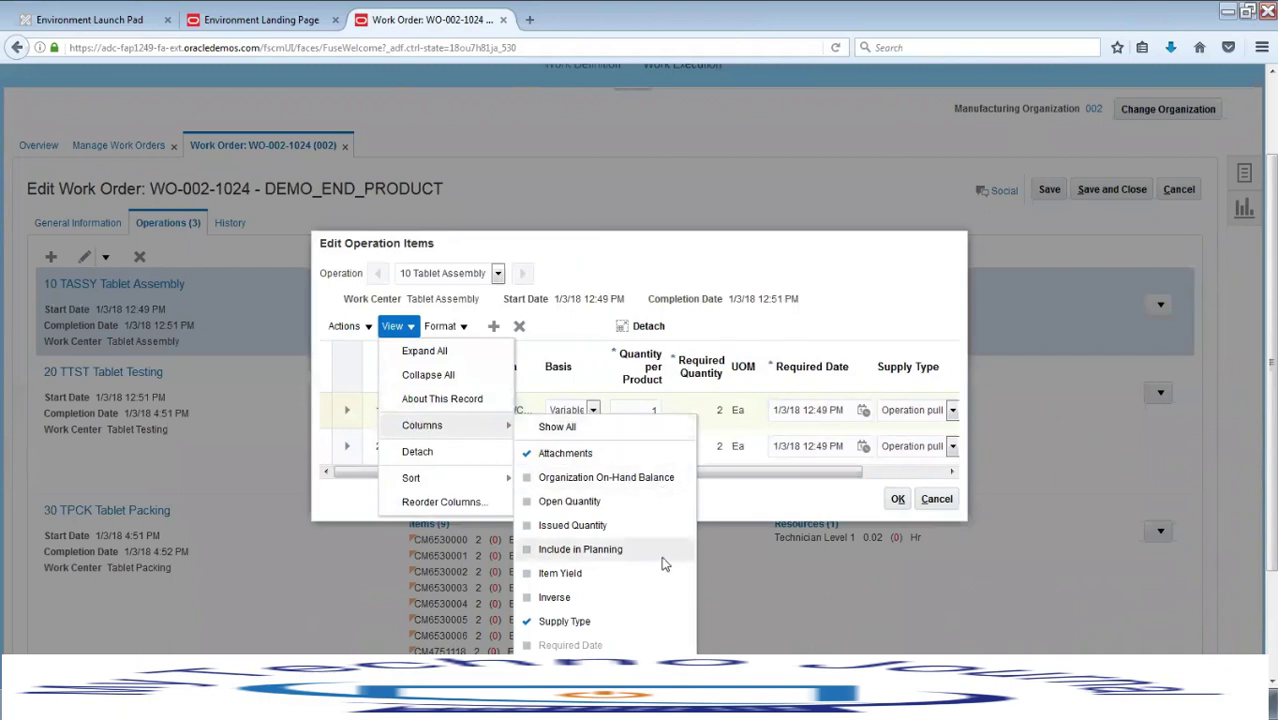
scroll(766, 585, down, 3)
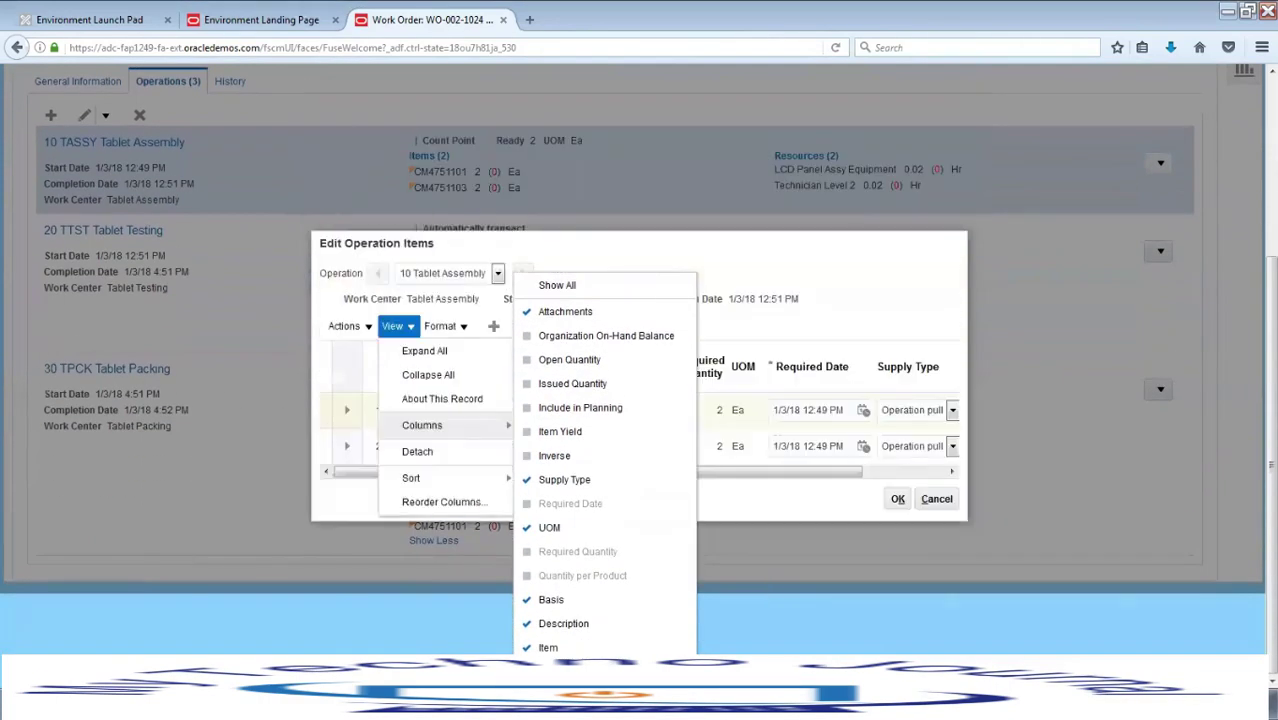
- Make Organization On-Hand Balance a visible column in operation 10's item table, showing 9,038 and 8,523
click(582, 575)
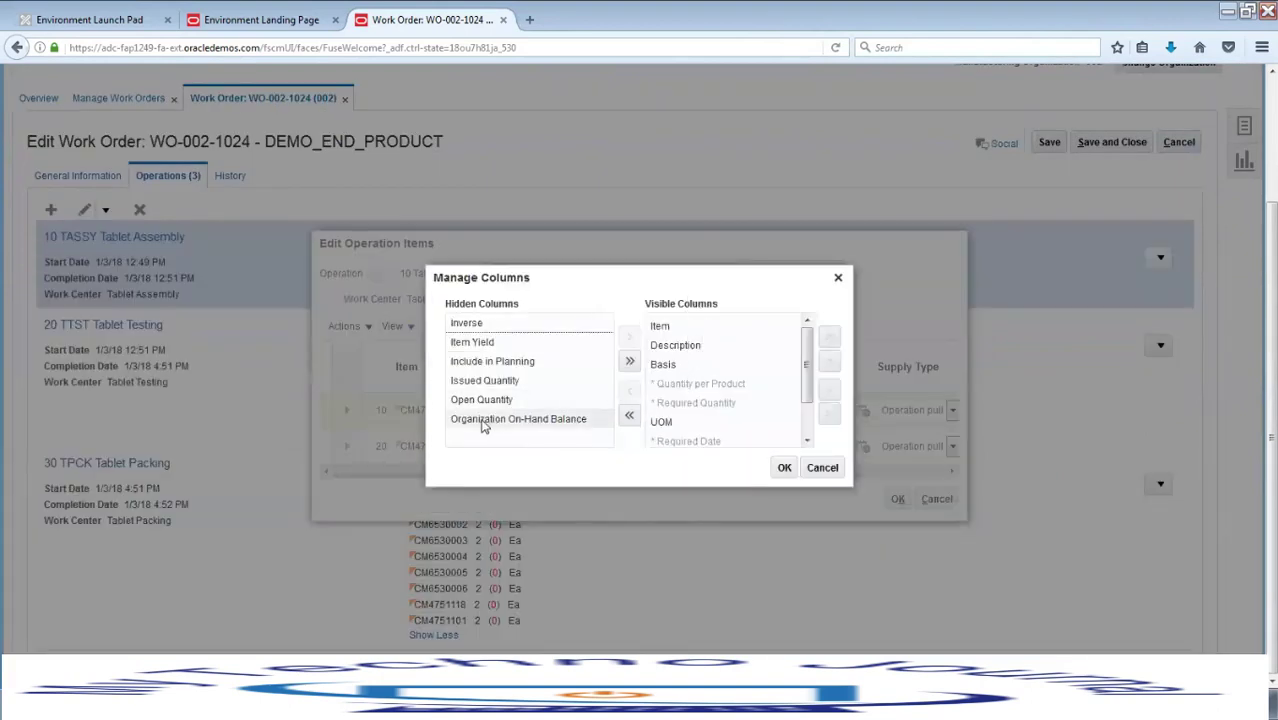
click(483, 425)
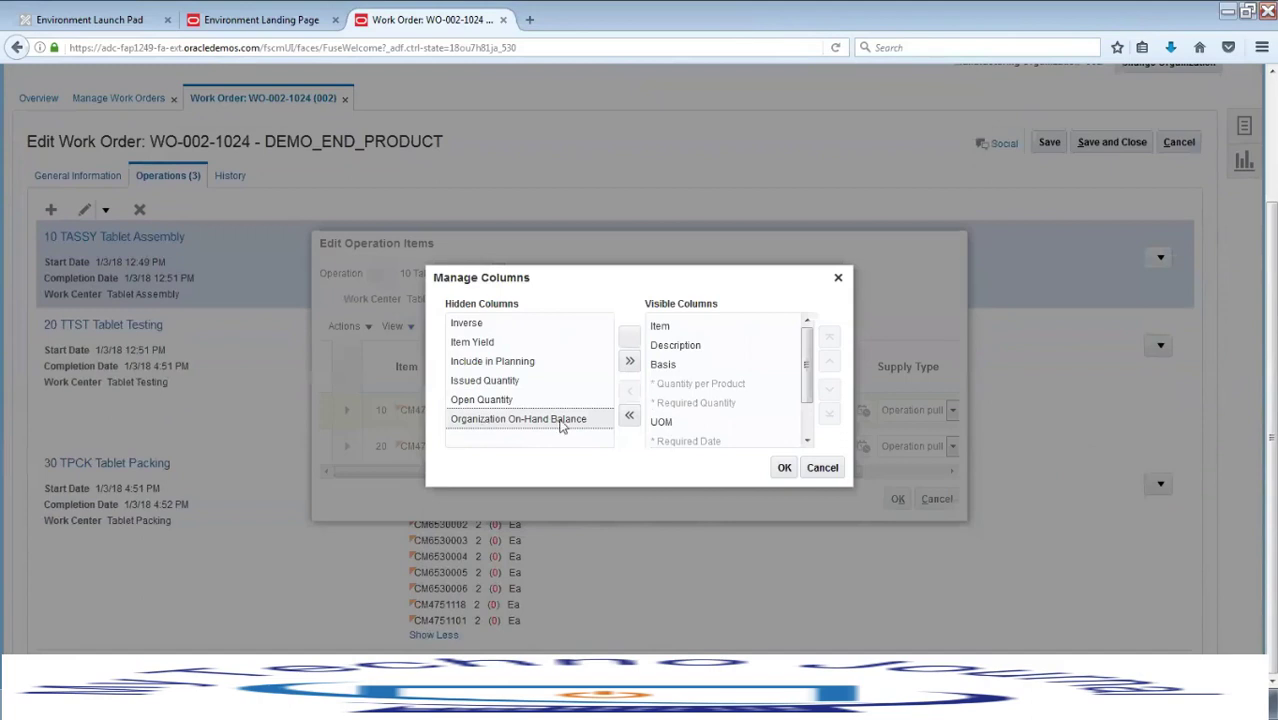
click(636, 343)
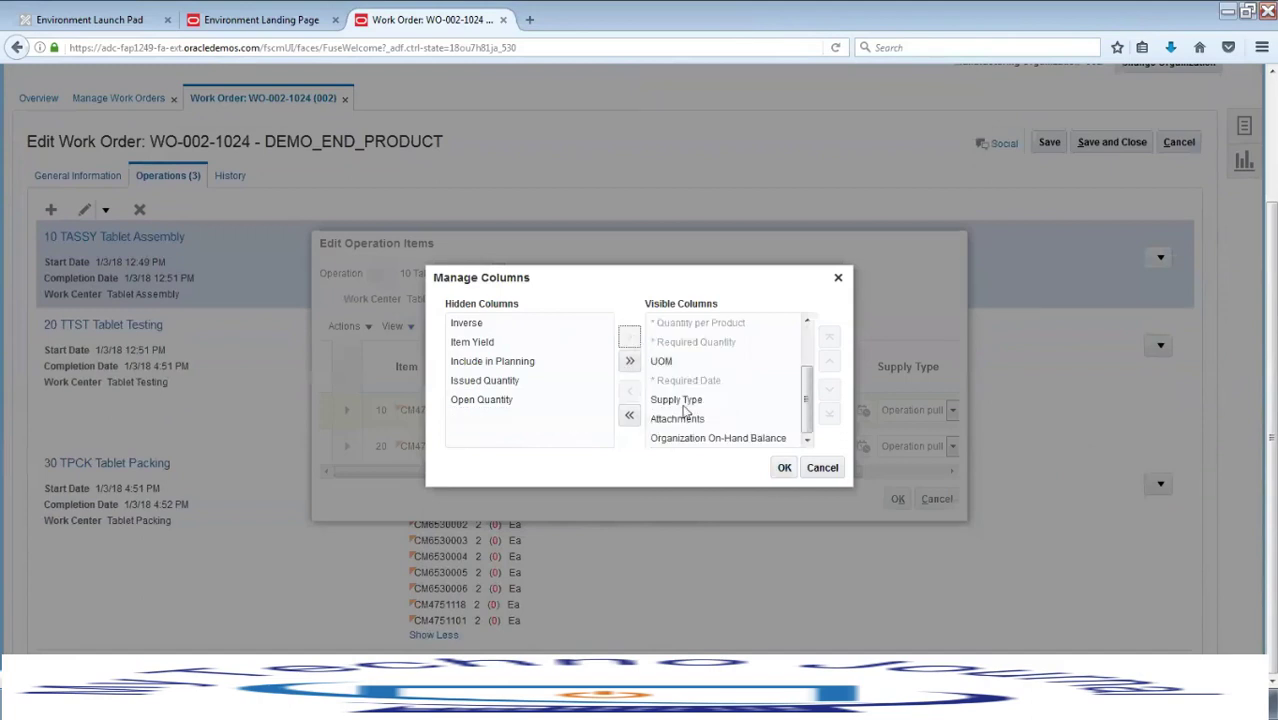
click(784, 469)
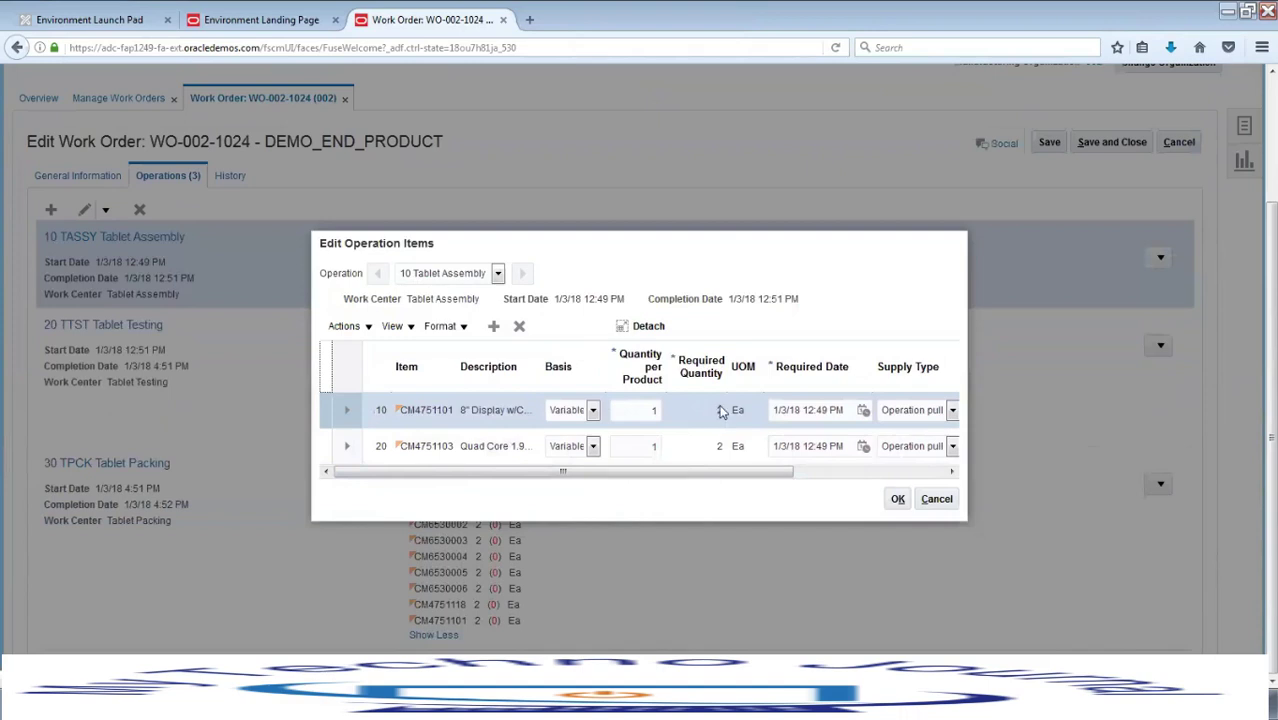
drag(675, 477, 850, 491)
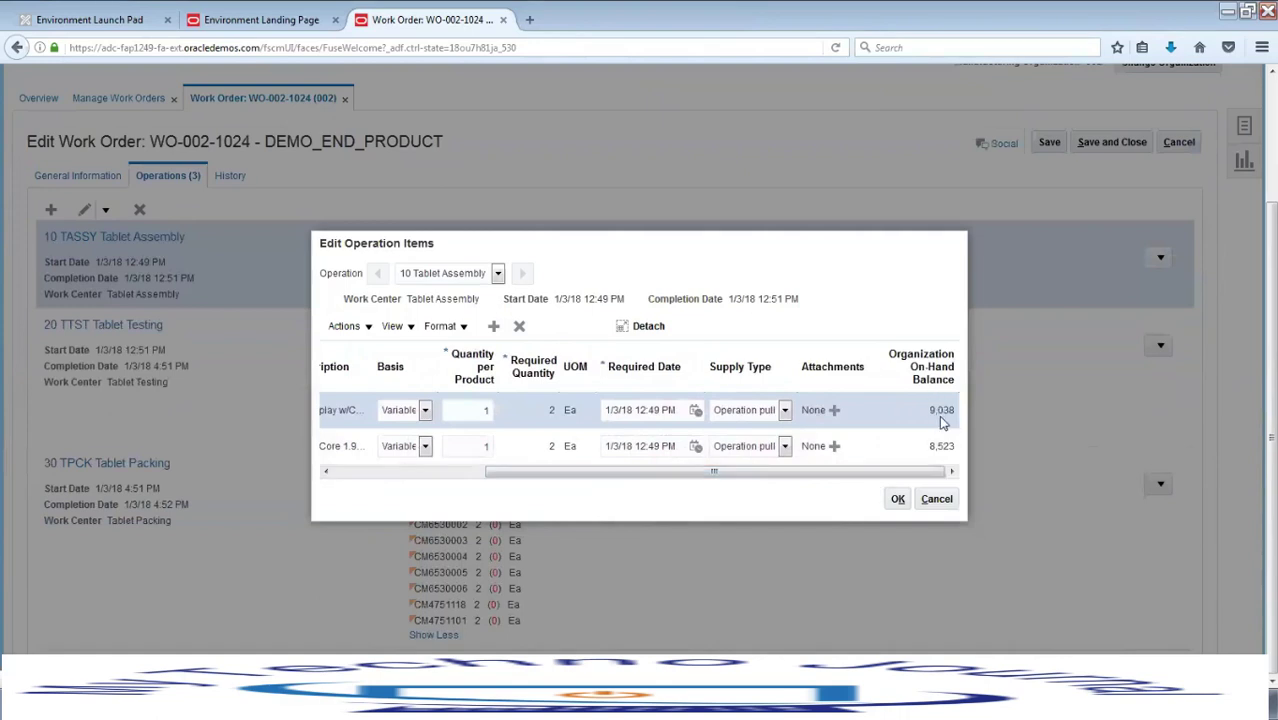
drag(879, 471, 662, 520)
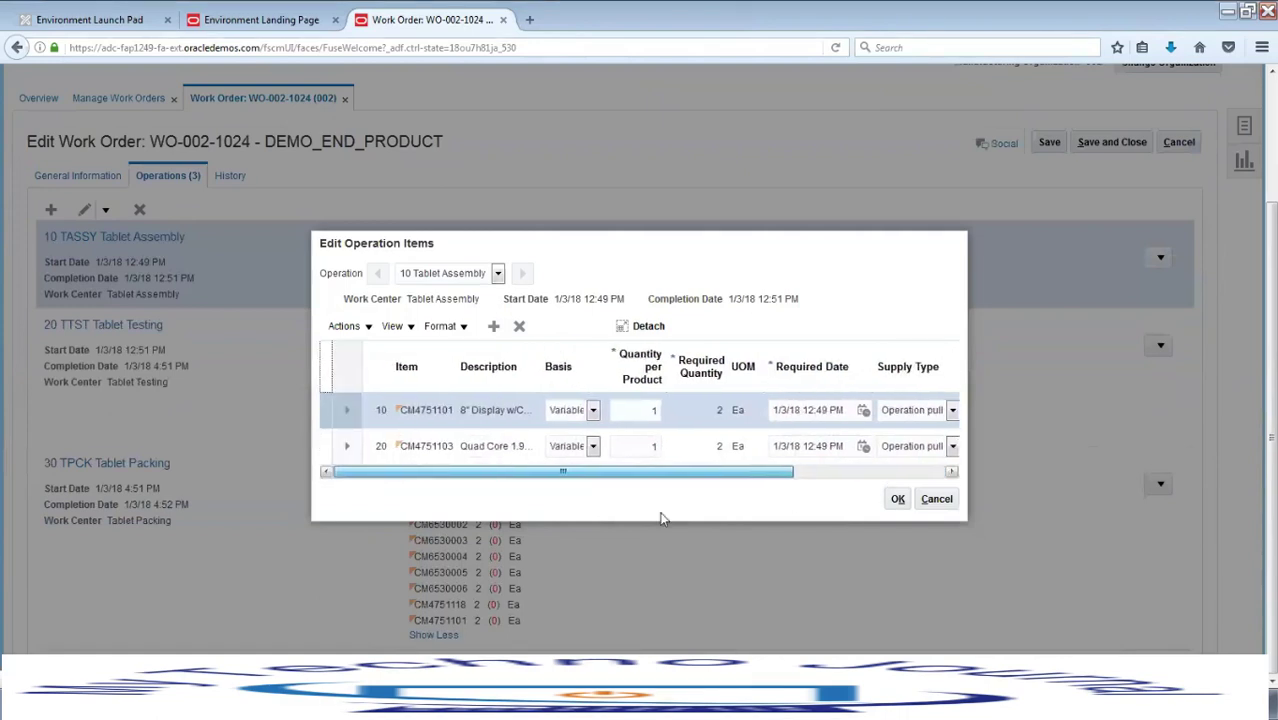
drag(573, 477, 933, 457)
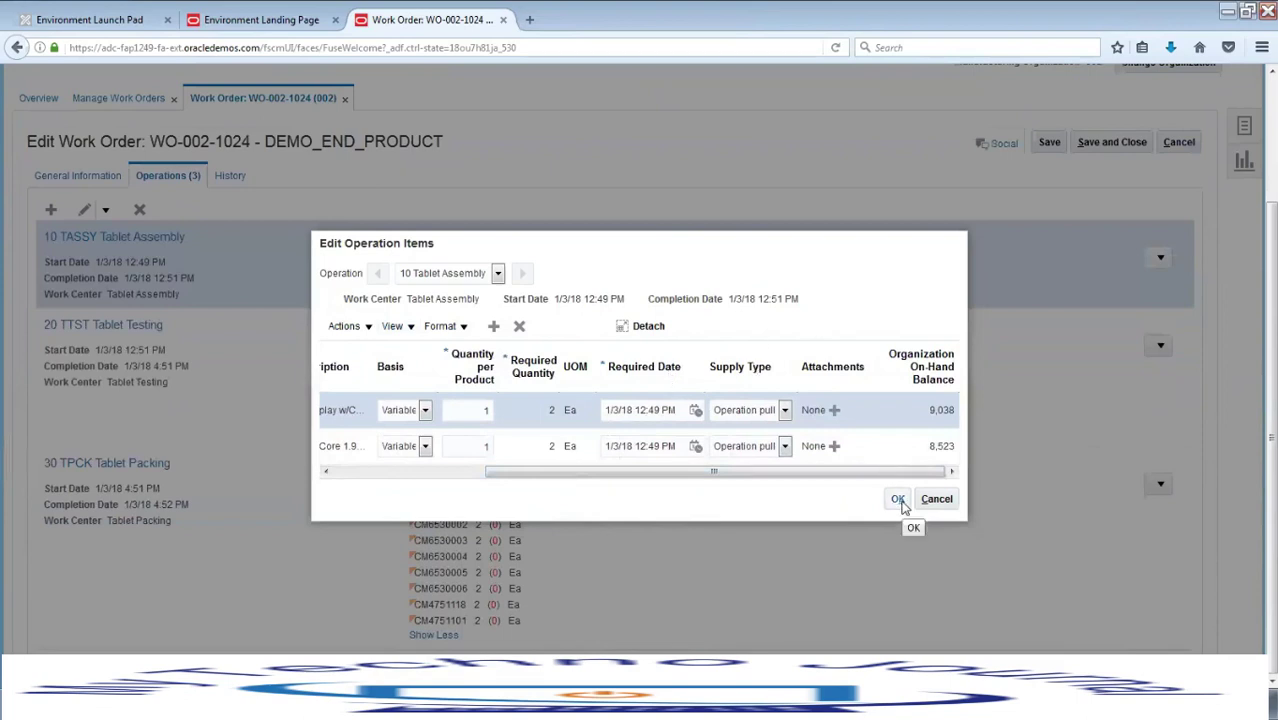
- Keep operation 10 Tablet Assembly and close the Edit Operation Items dialog, accepting changes
click(498, 276)
click(497, 291)
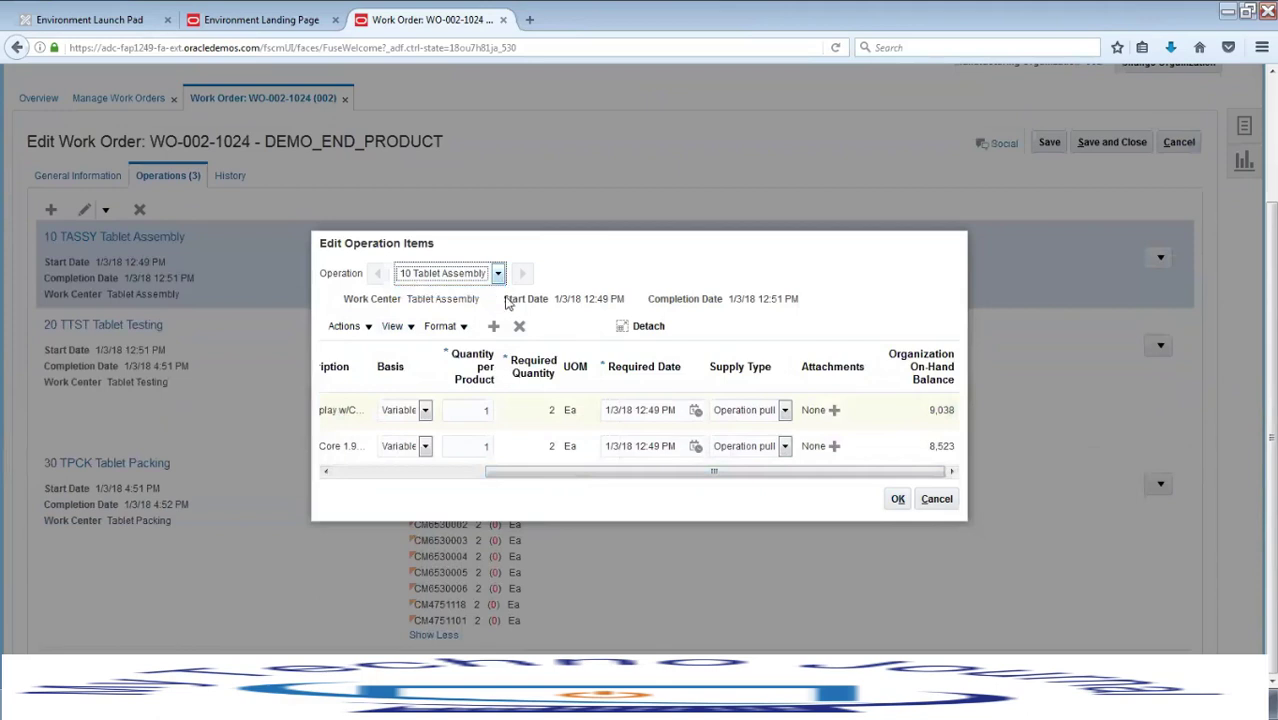
click(898, 500)
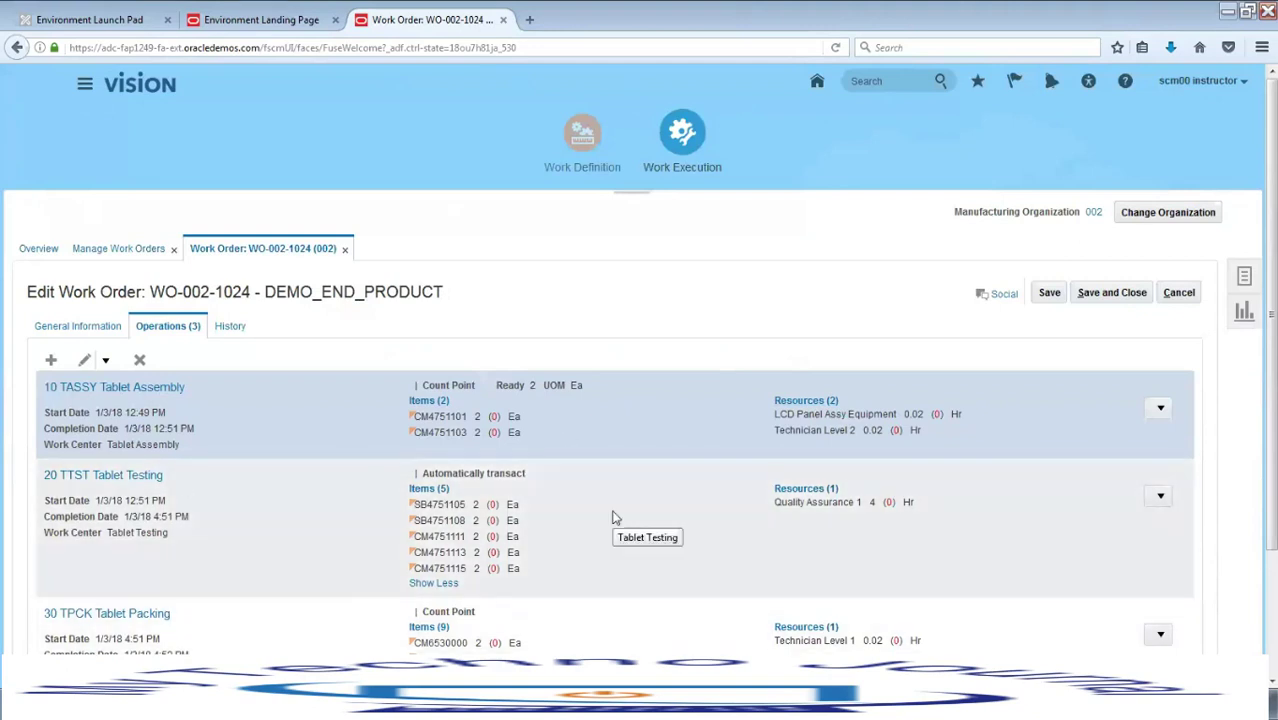
- Find the reschedule options, including Midpoint Reschedule, on the 20 TTST Tablet Testing row
scroll(615, 517, down, 3)
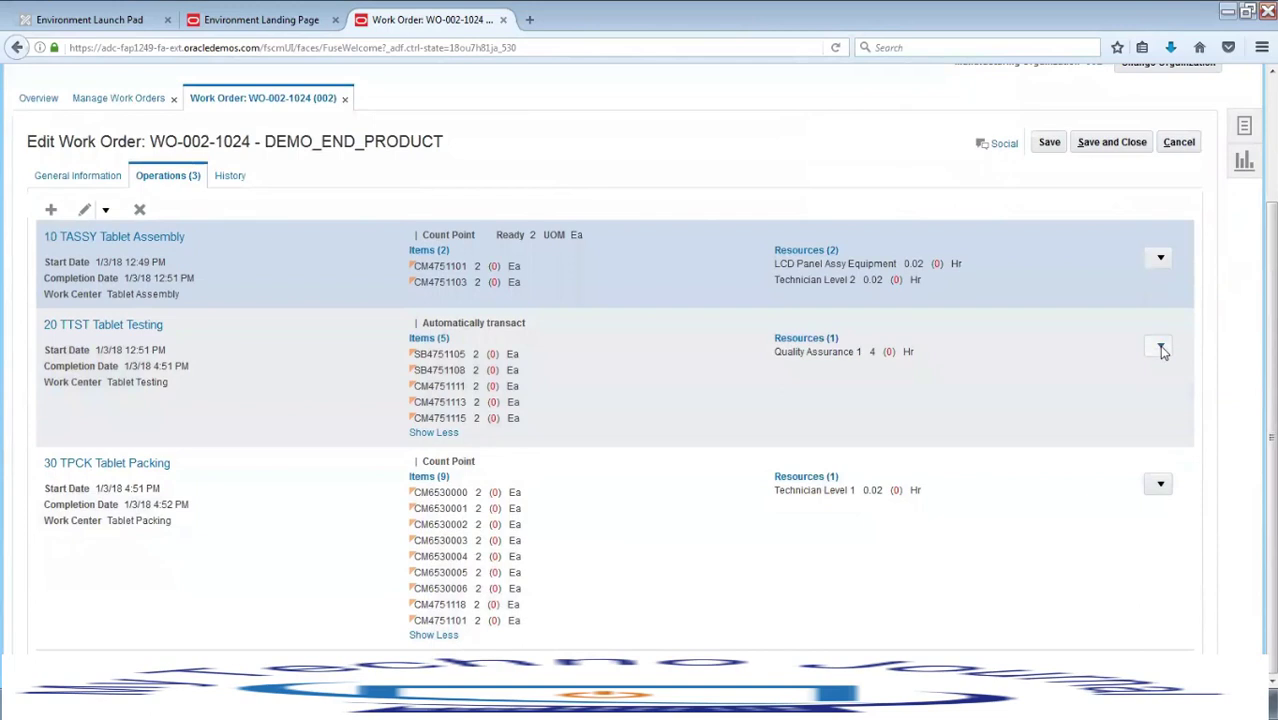
click(1161, 348)
click(1139, 368)
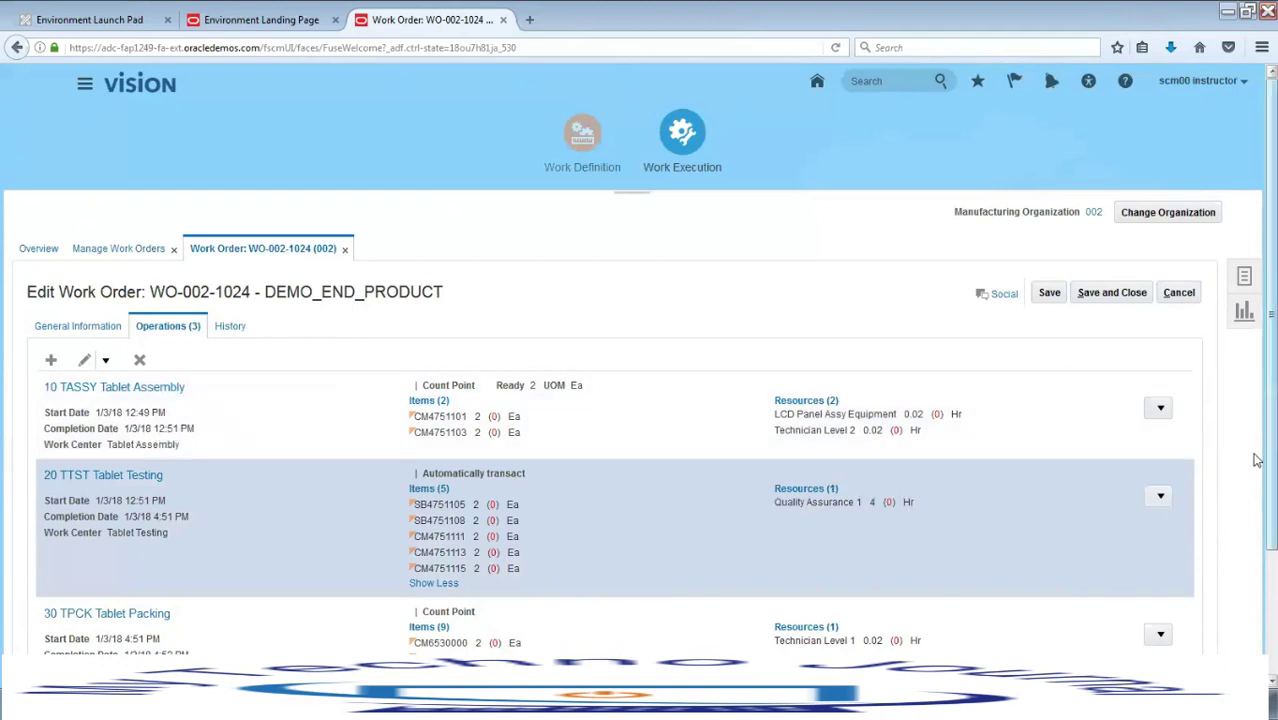
scroll(1257, 563, down, 3)
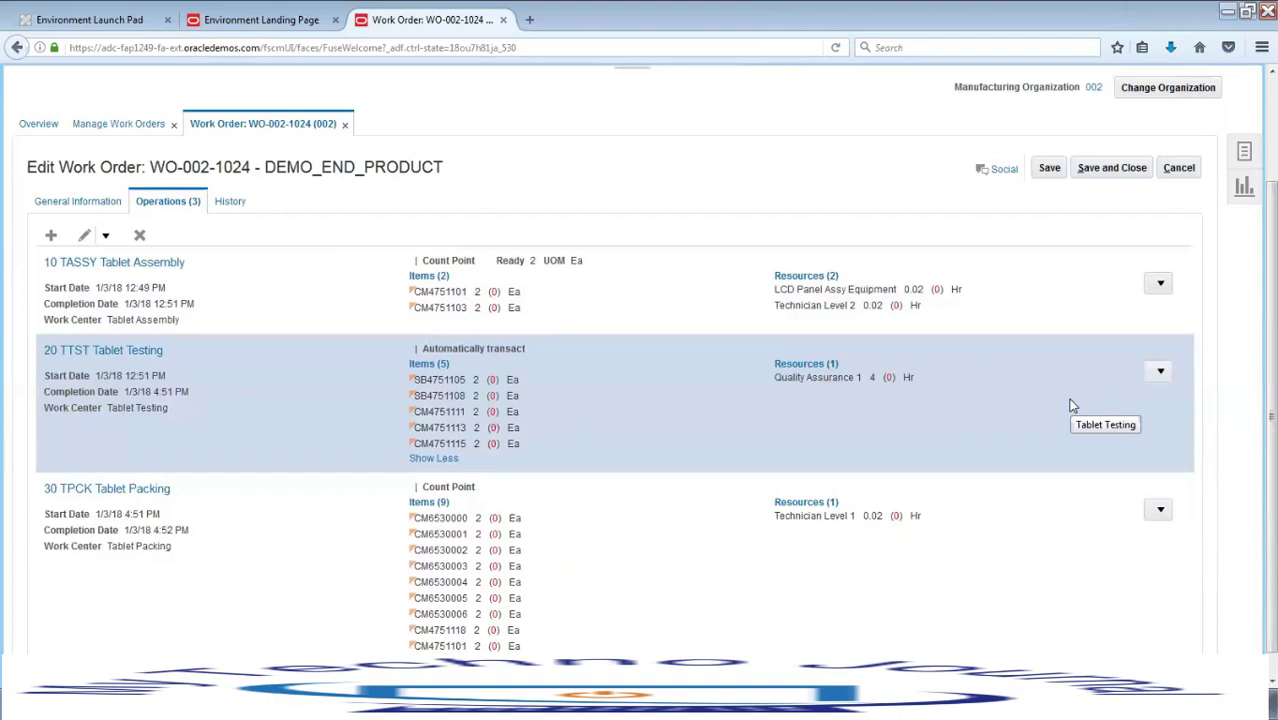
- Start a Midpoint Reschedule of operation 20 with reschedule date 1/2/18 2:51 PM
click(1160, 371)
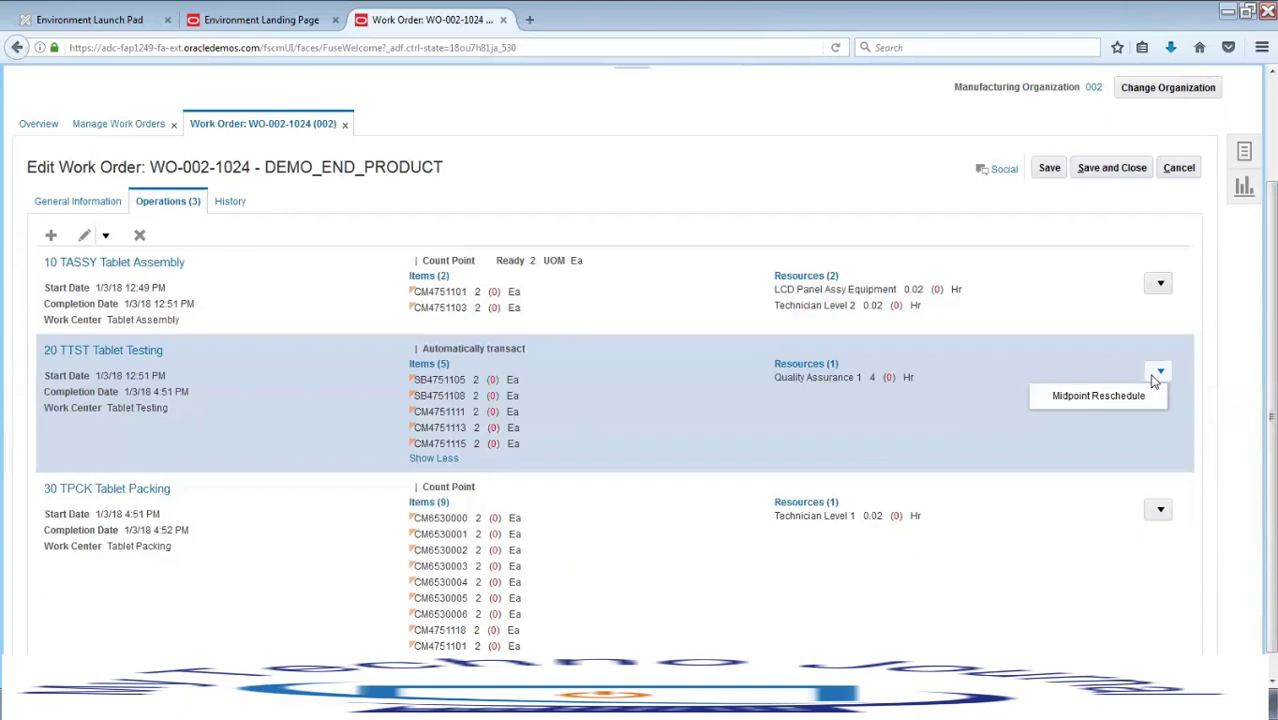
click(1095, 398)
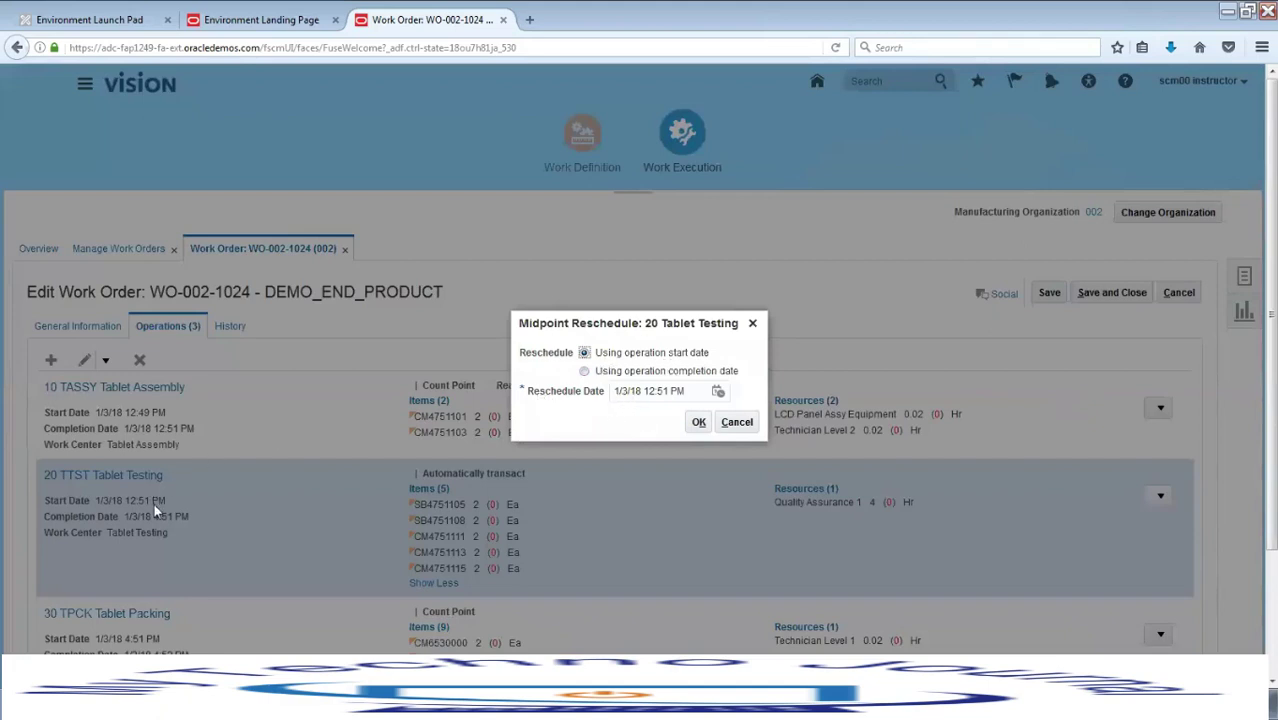
click(718, 391)
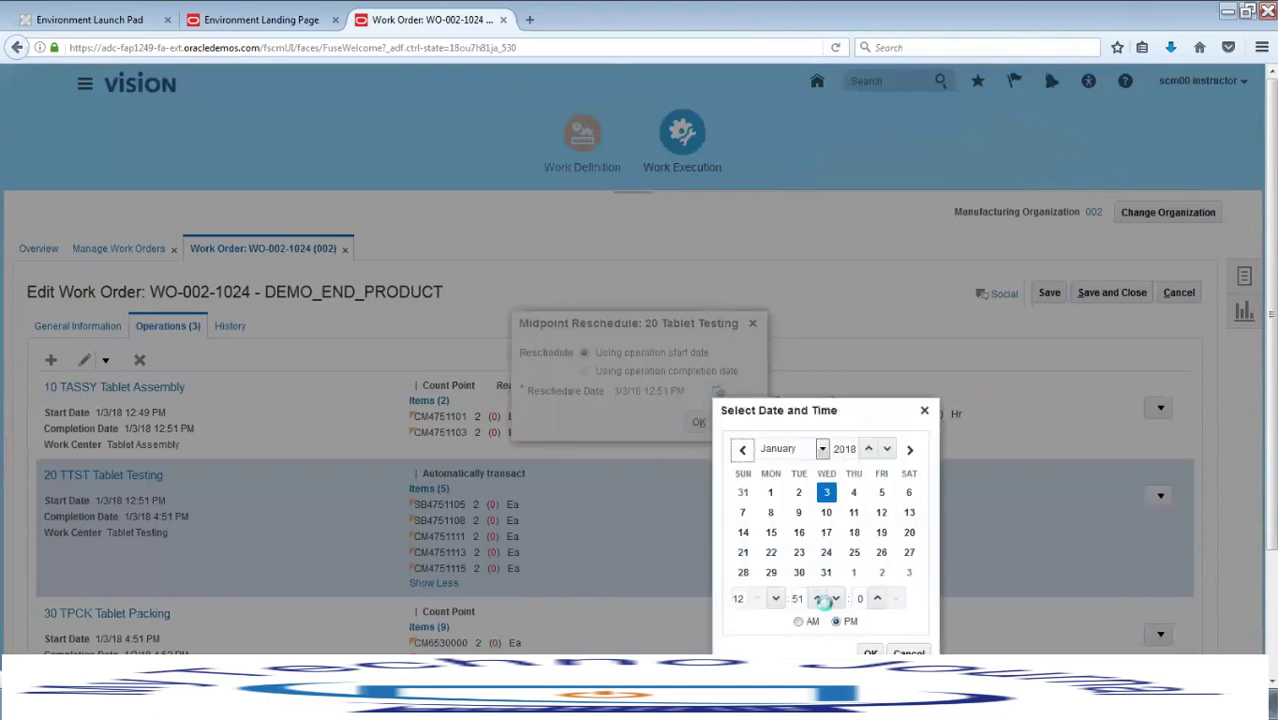
click(799, 493)
click(776, 599)
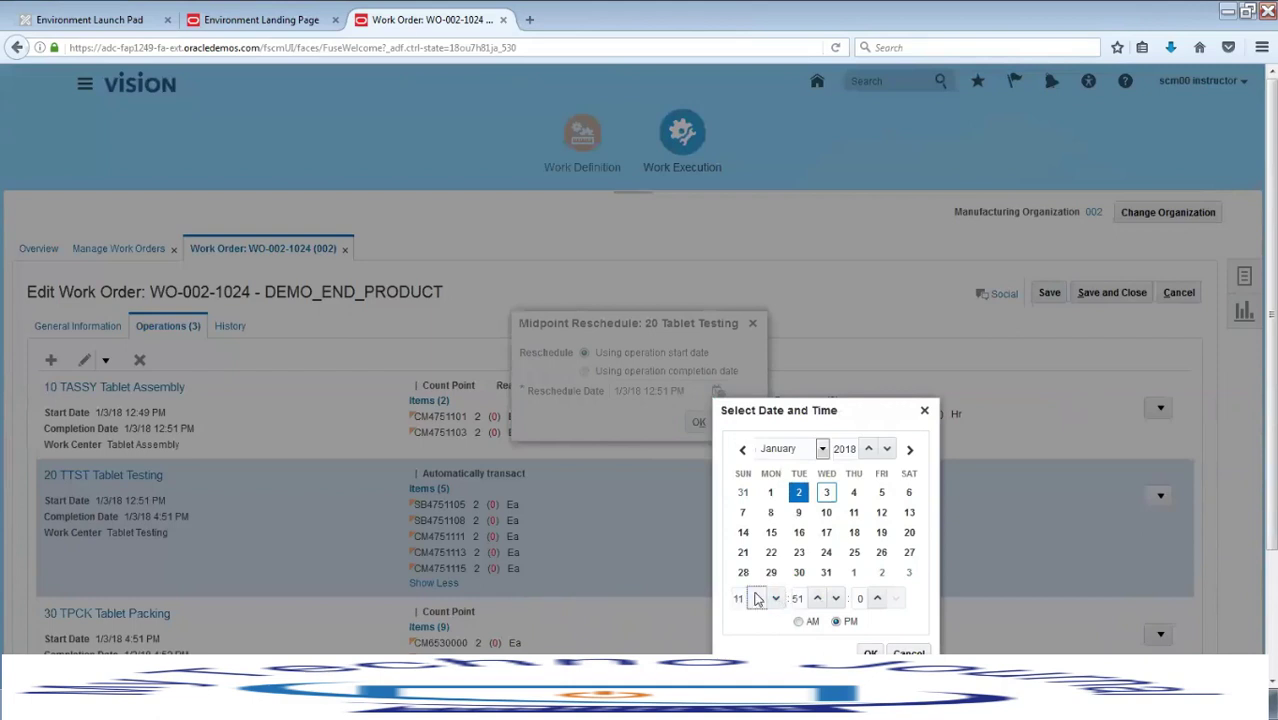
click(776, 599)
double_click(776, 599)
click(776, 599)
double_click(776, 599)
click(776, 599)
click(776, 599)
click(776, 599)
click(870, 652)
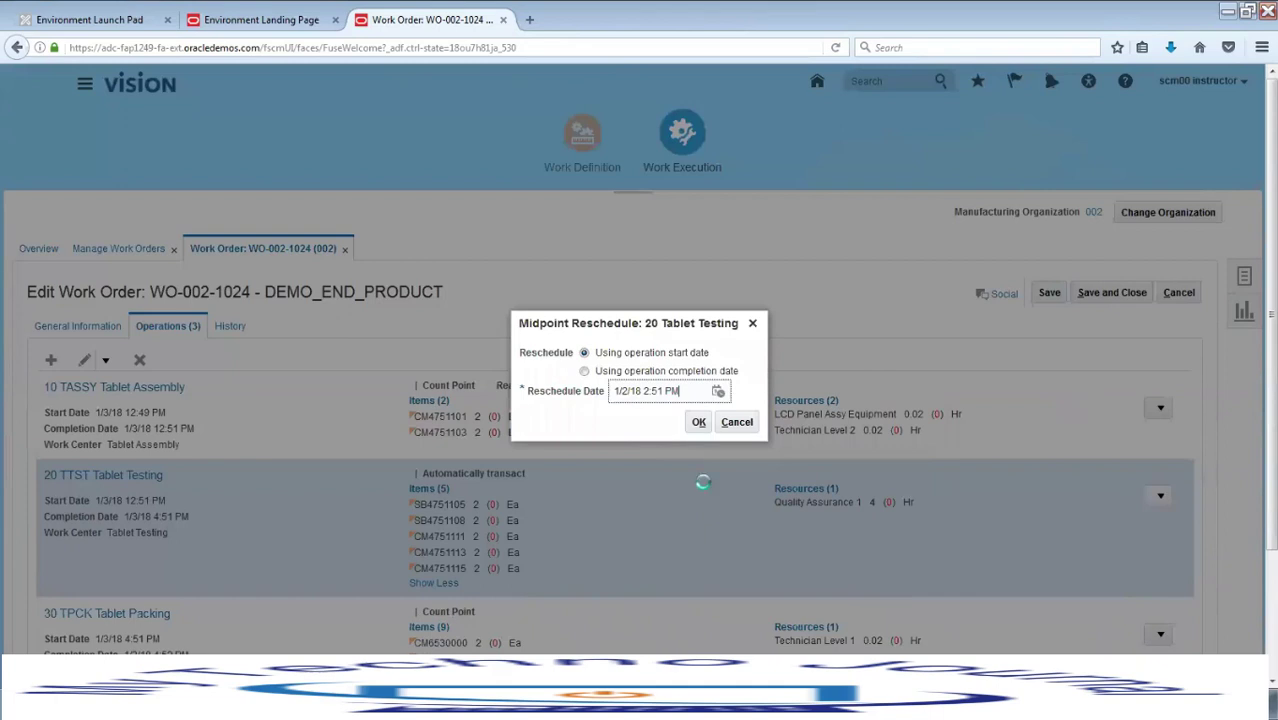
- Apply the midpoint reschedule to the operations and save and close the work order
click(698, 422)
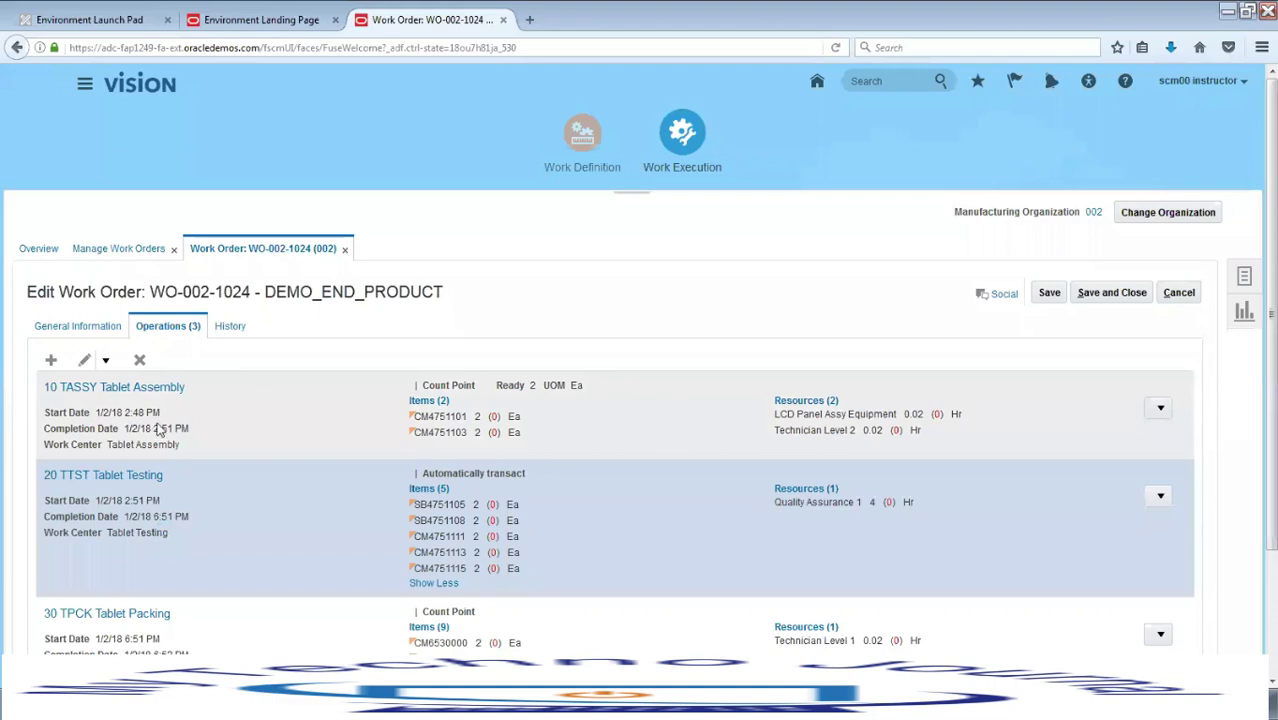
scroll(213, 575, down, 2)
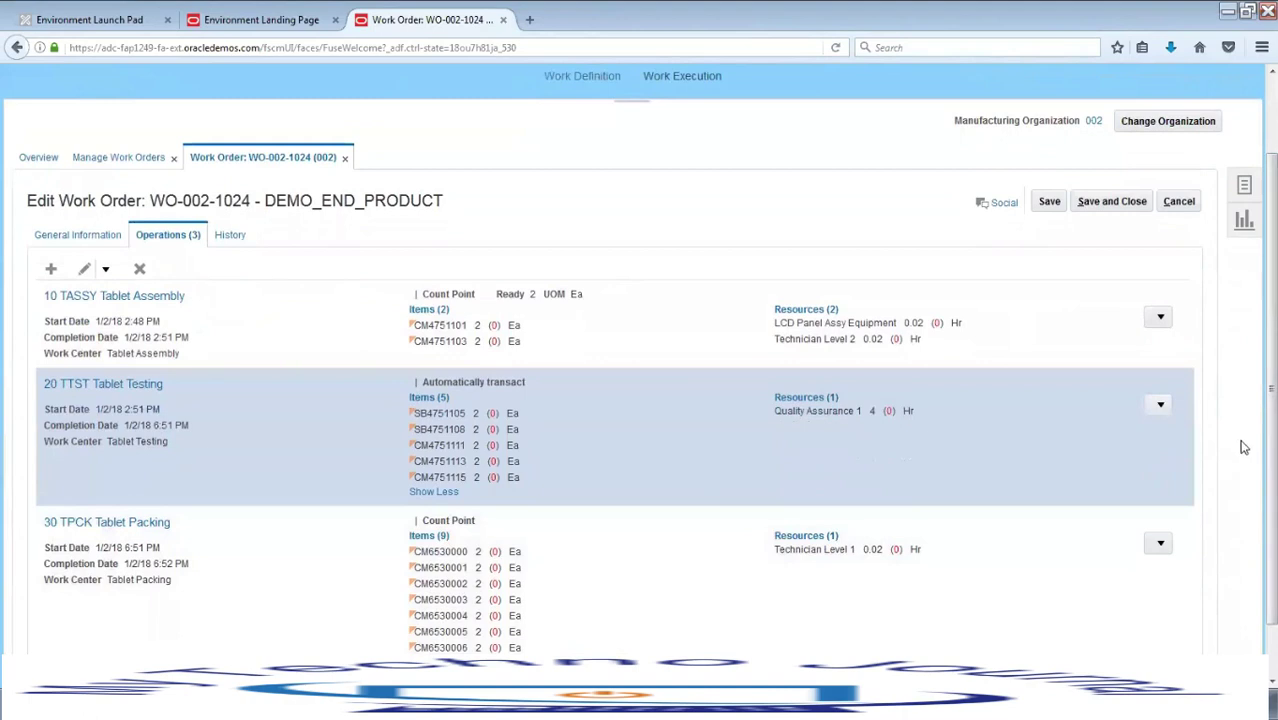
scroll(1257, 500, down, 1)
scroll(1257, 532, up, 2)
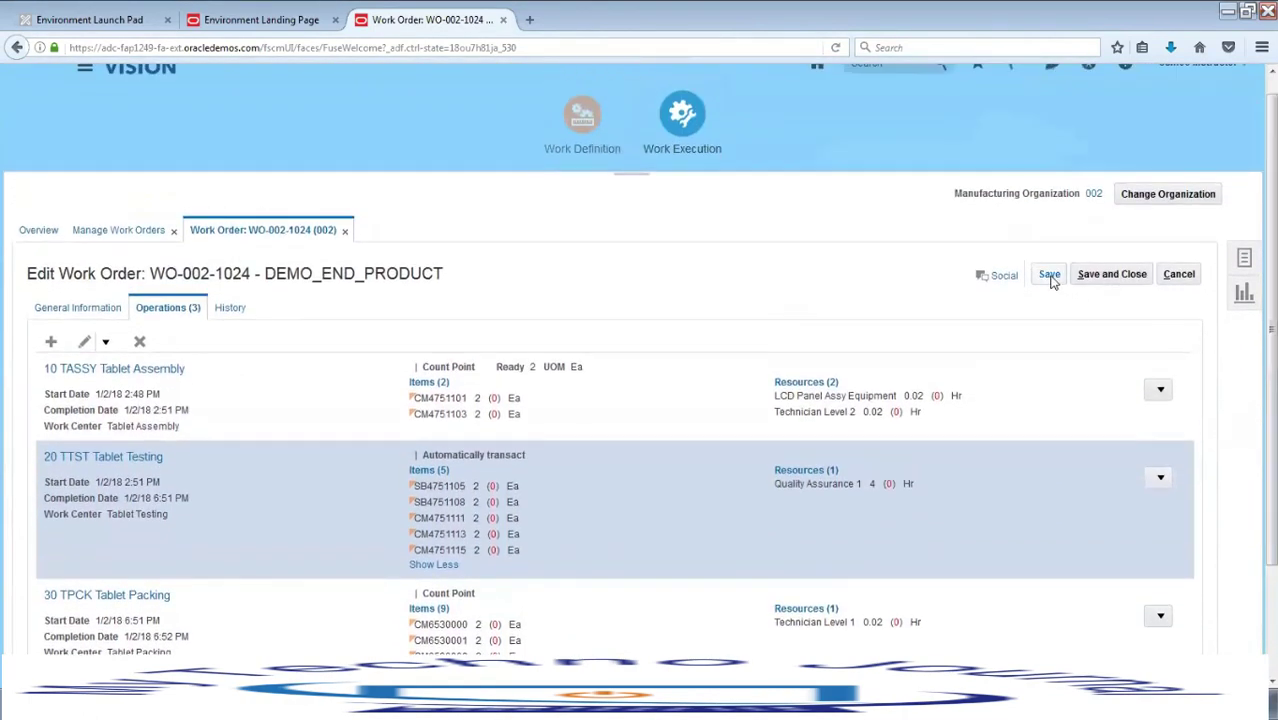
click(1097, 284)
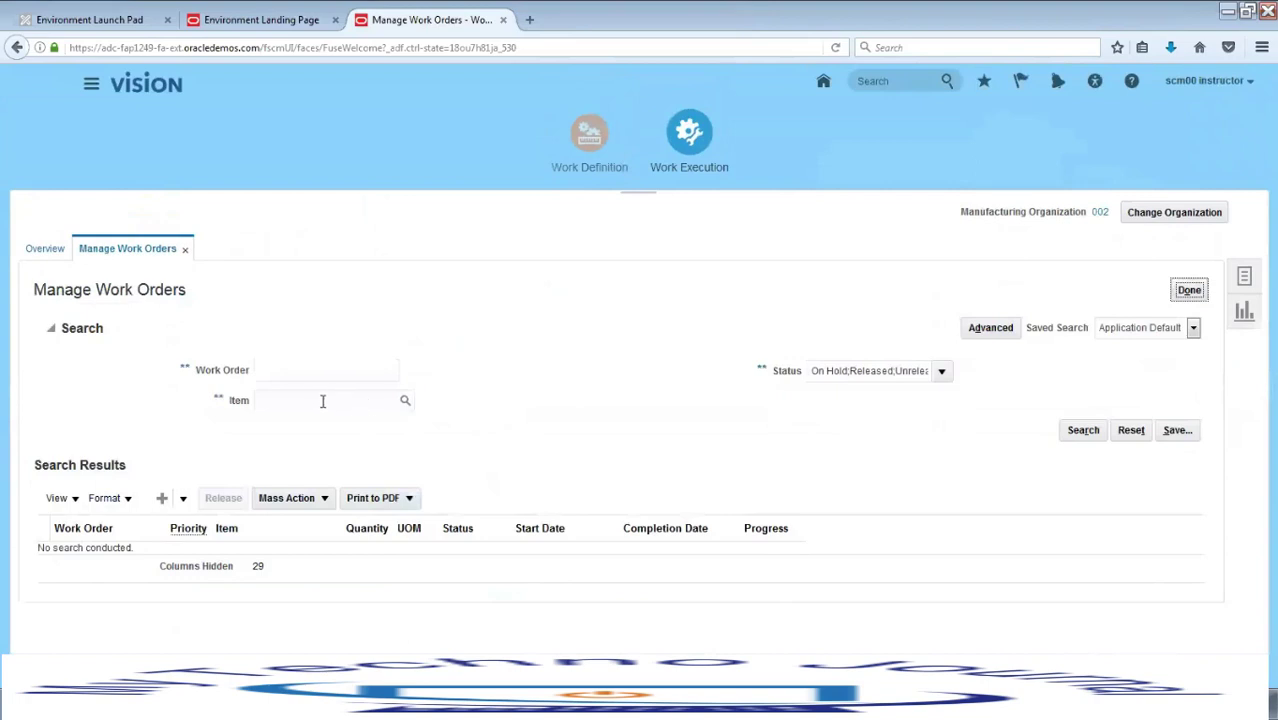
- Limit the work order Status filter to Released only
click(941, 371)
click(820, 396)
click(820, 396)
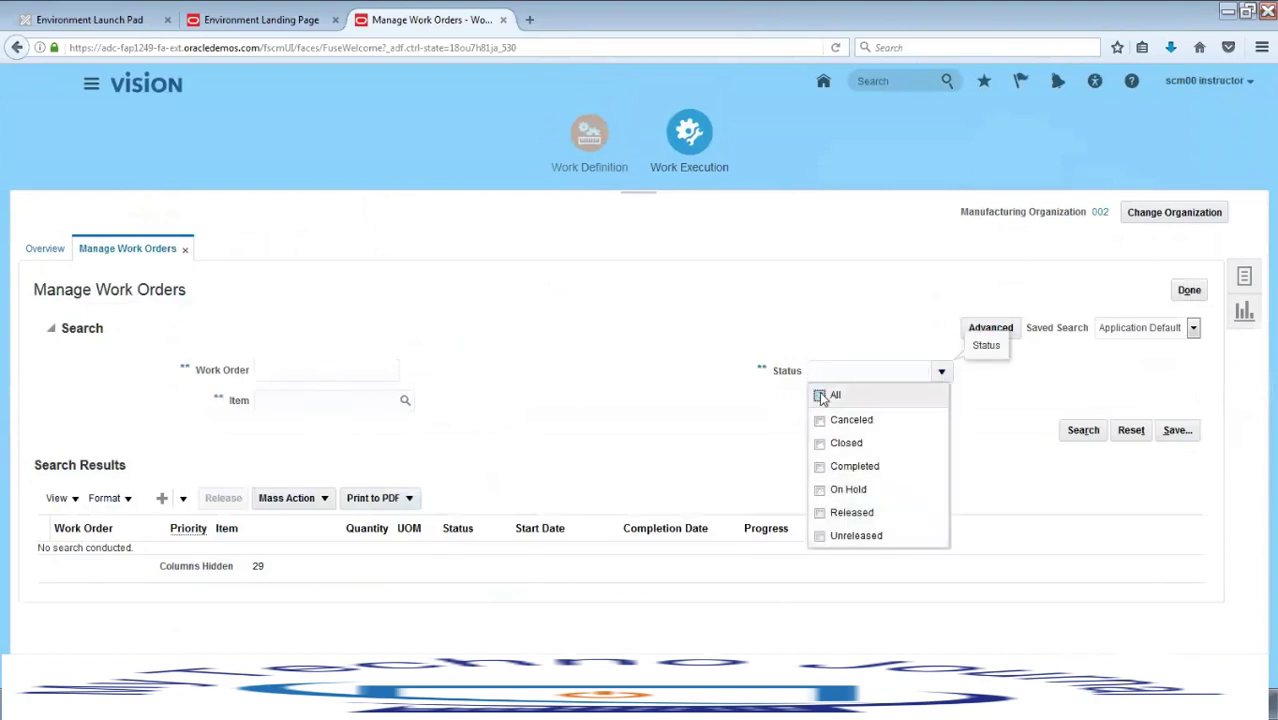
click(820, 513)
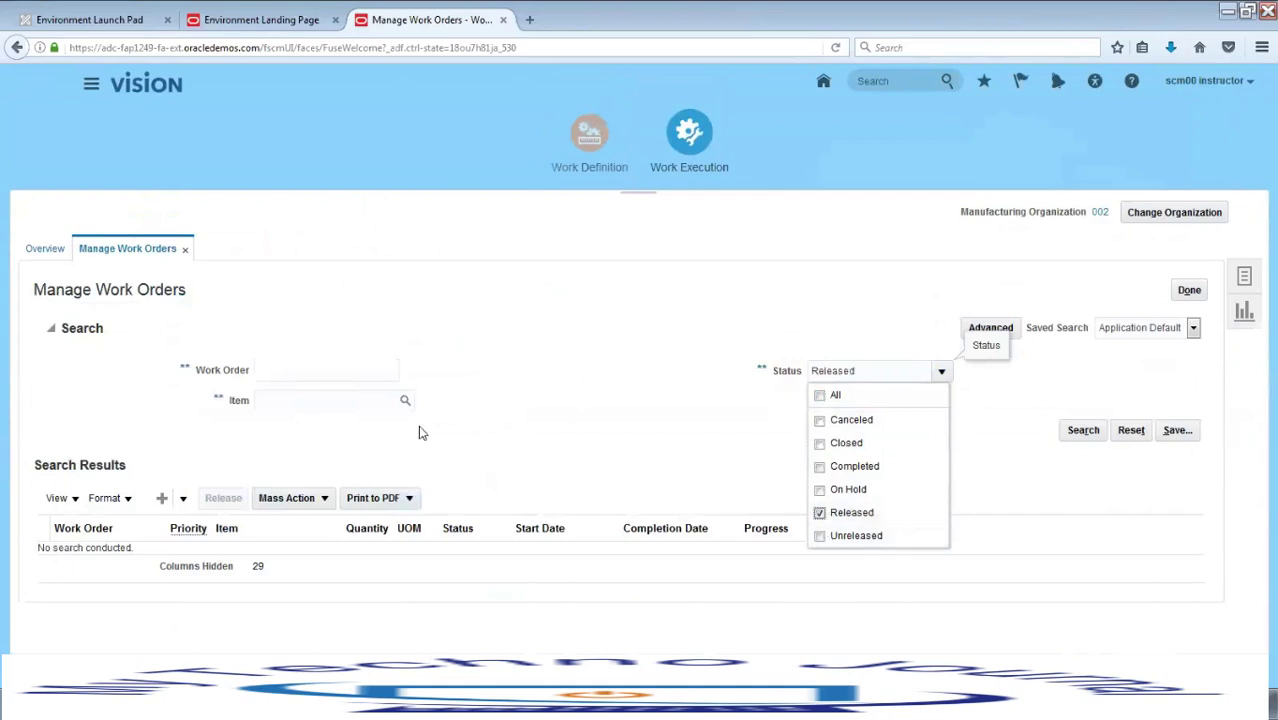
click(410, 405)
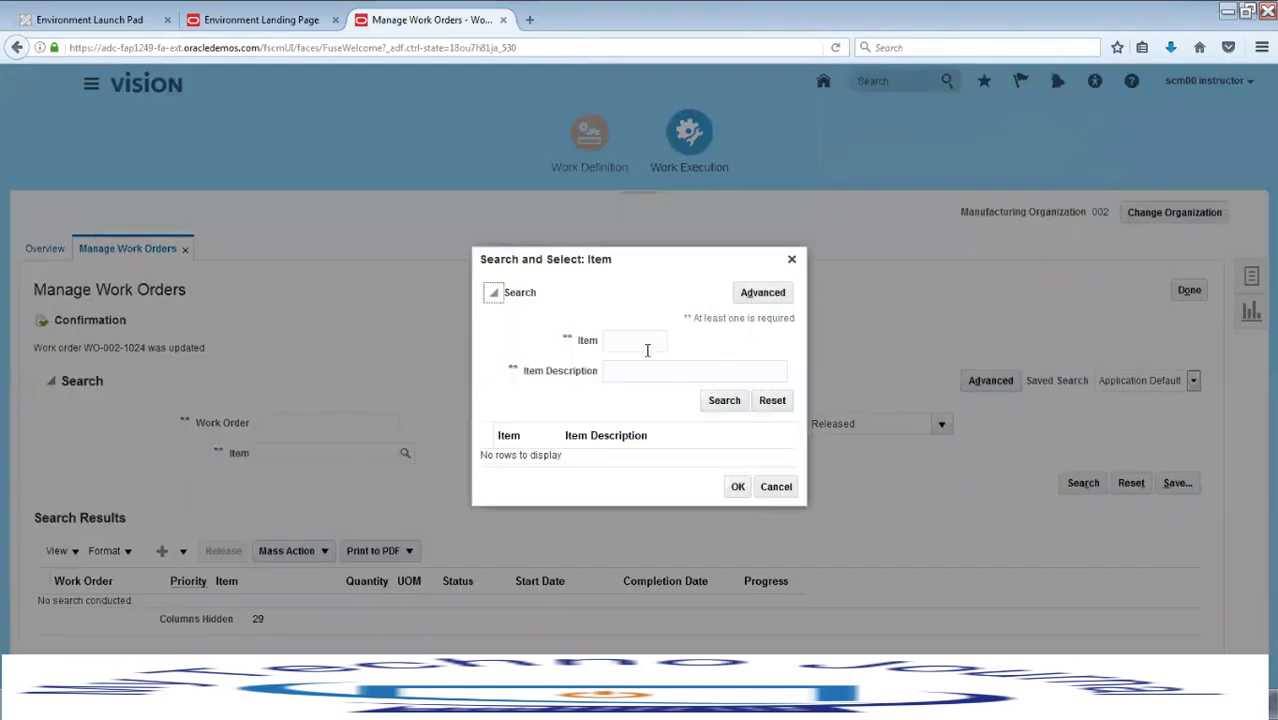
- Filter by item DEMO_END_PRODUCT, dismiss the error, clear the Start Date filter and search
click(637, 340)
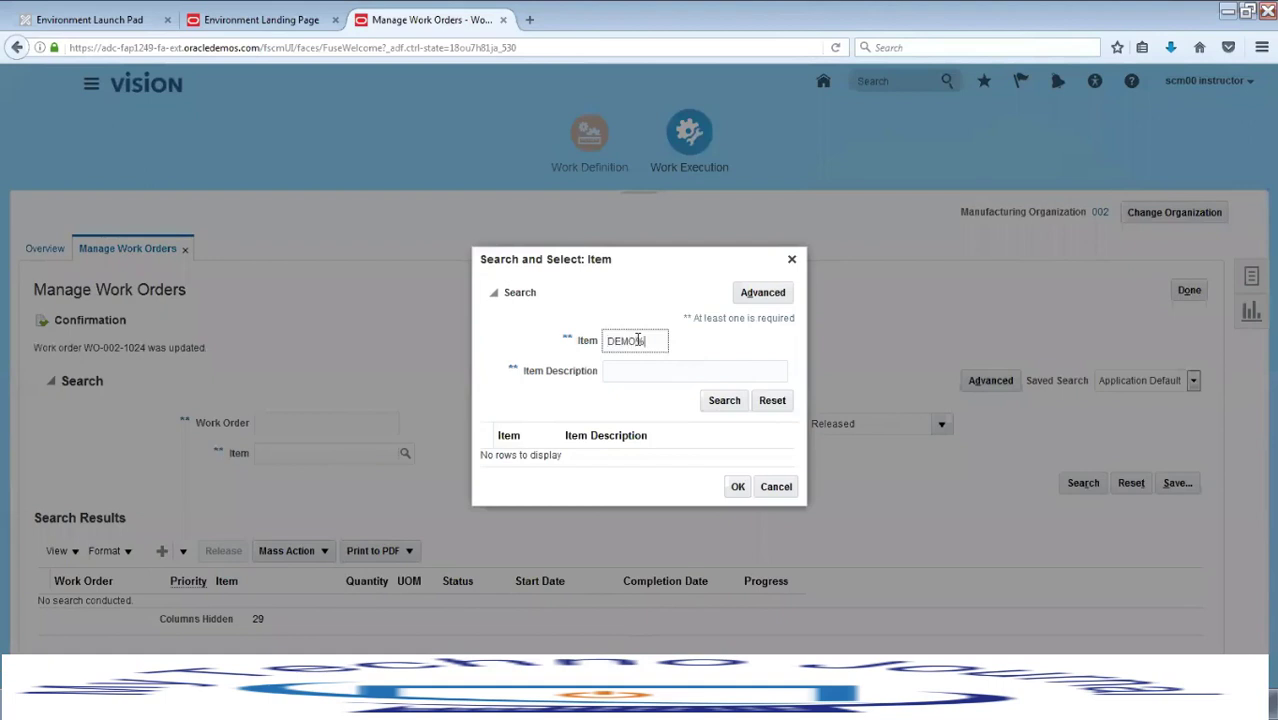
click(736, 401)
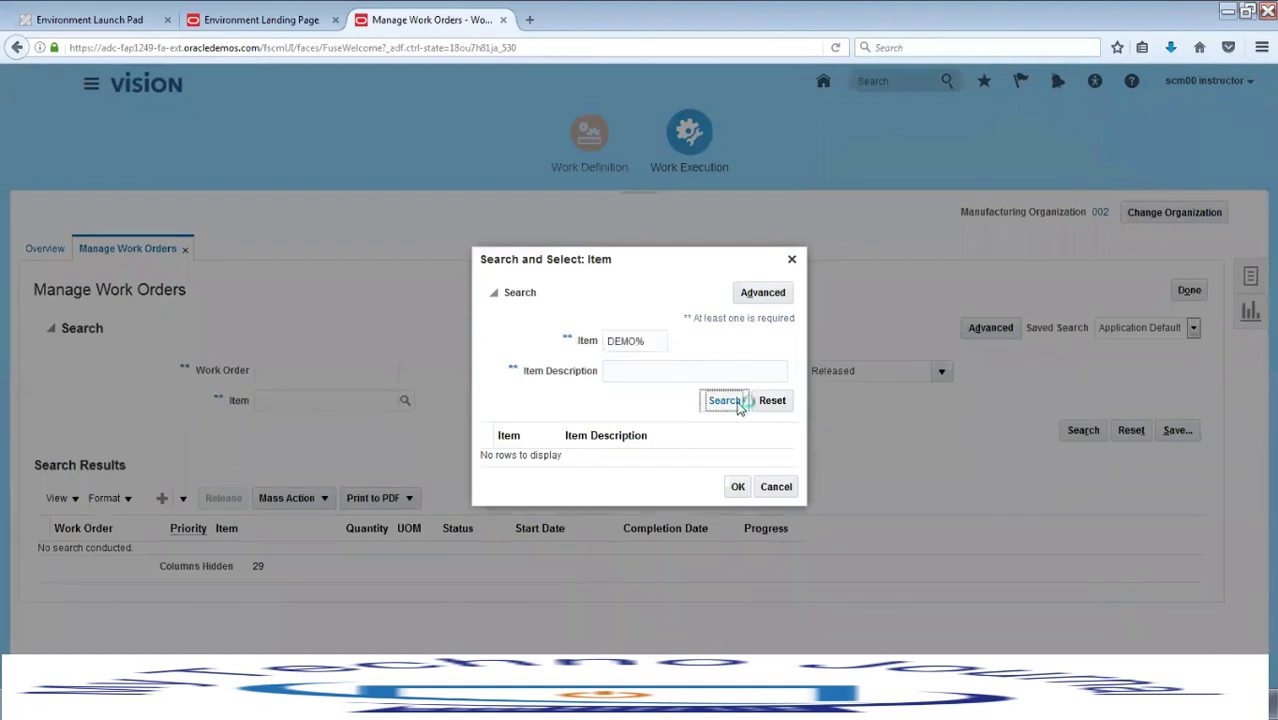
click(565, 445)
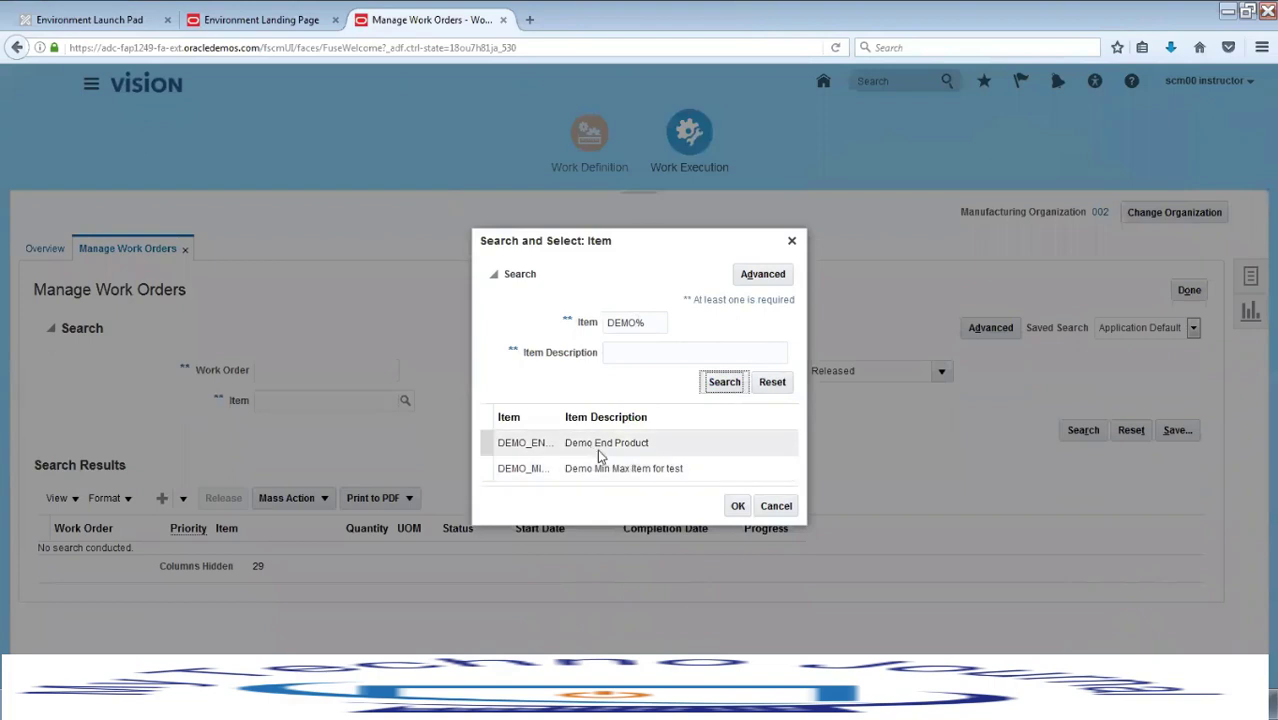
click(737, 505)
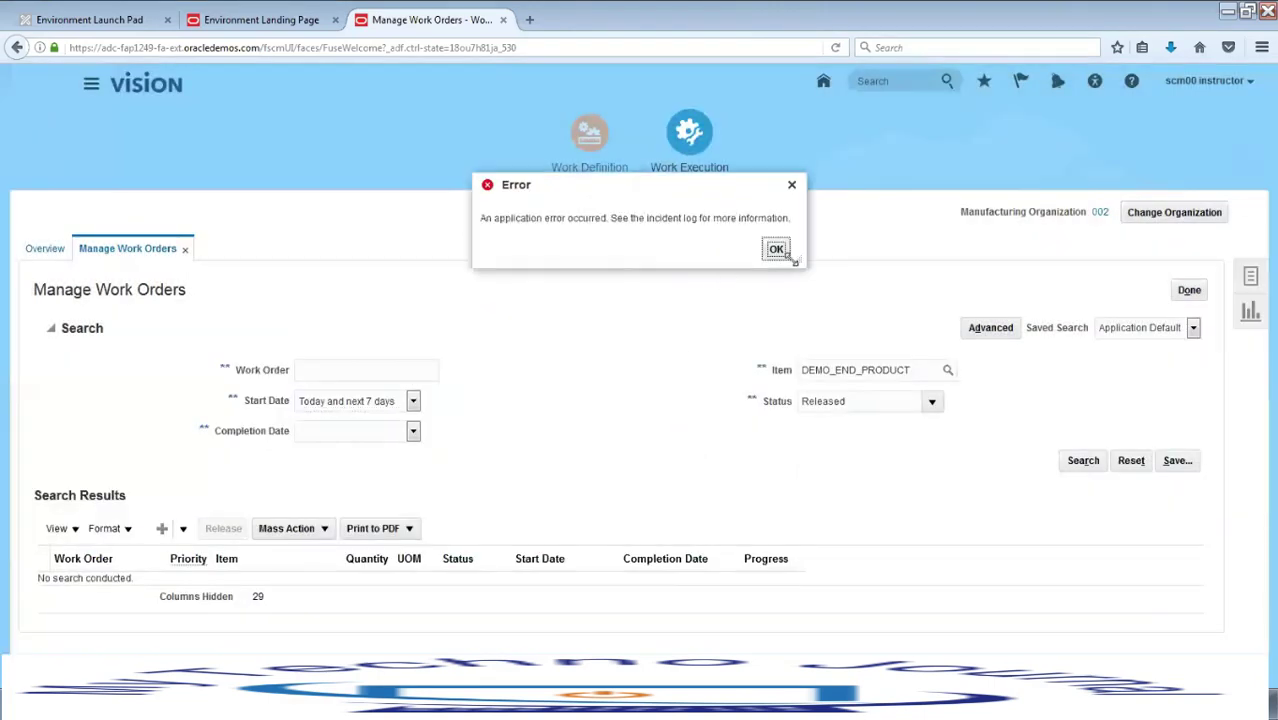
click(776, 251)
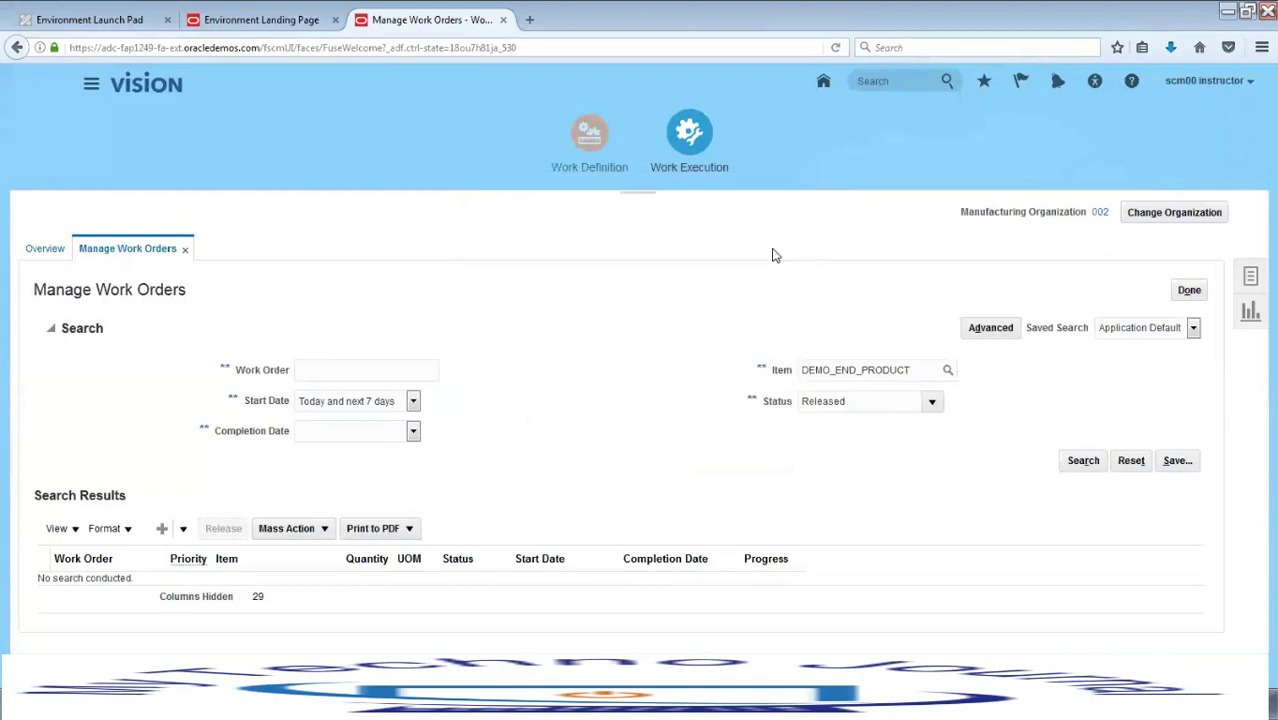
click(413, 401)
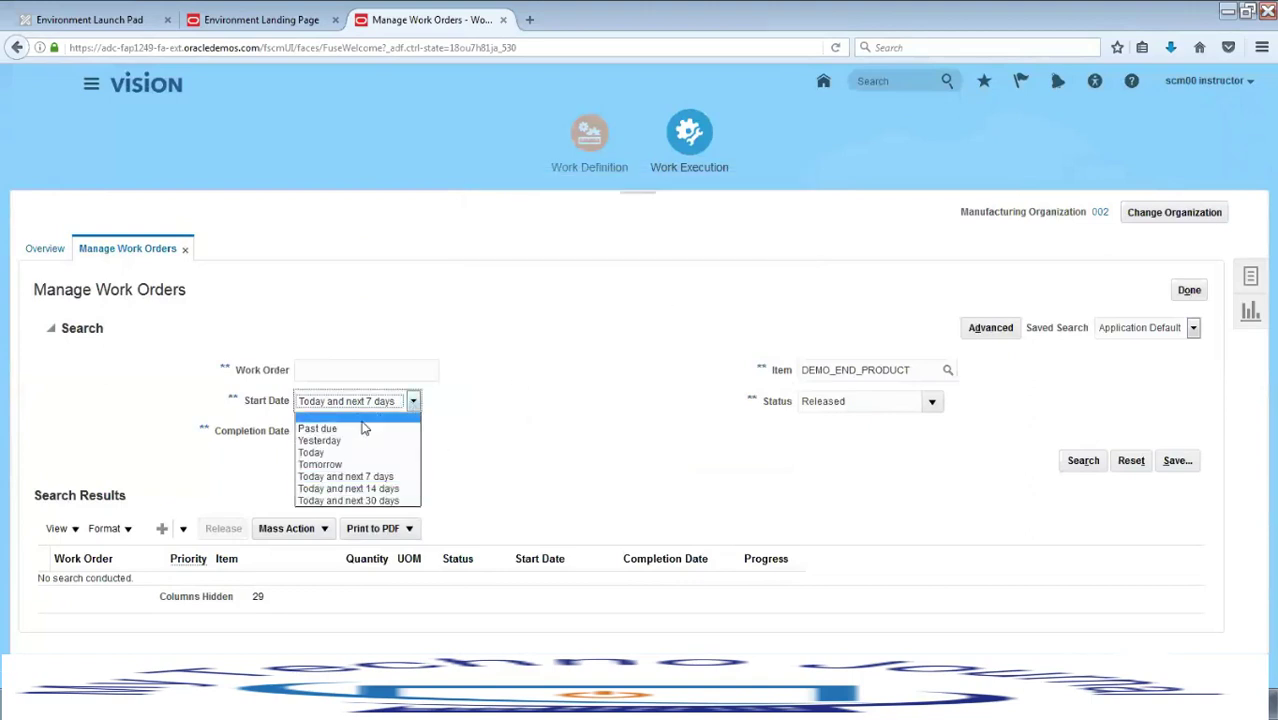
click(365, 421)
click(1086, 462)
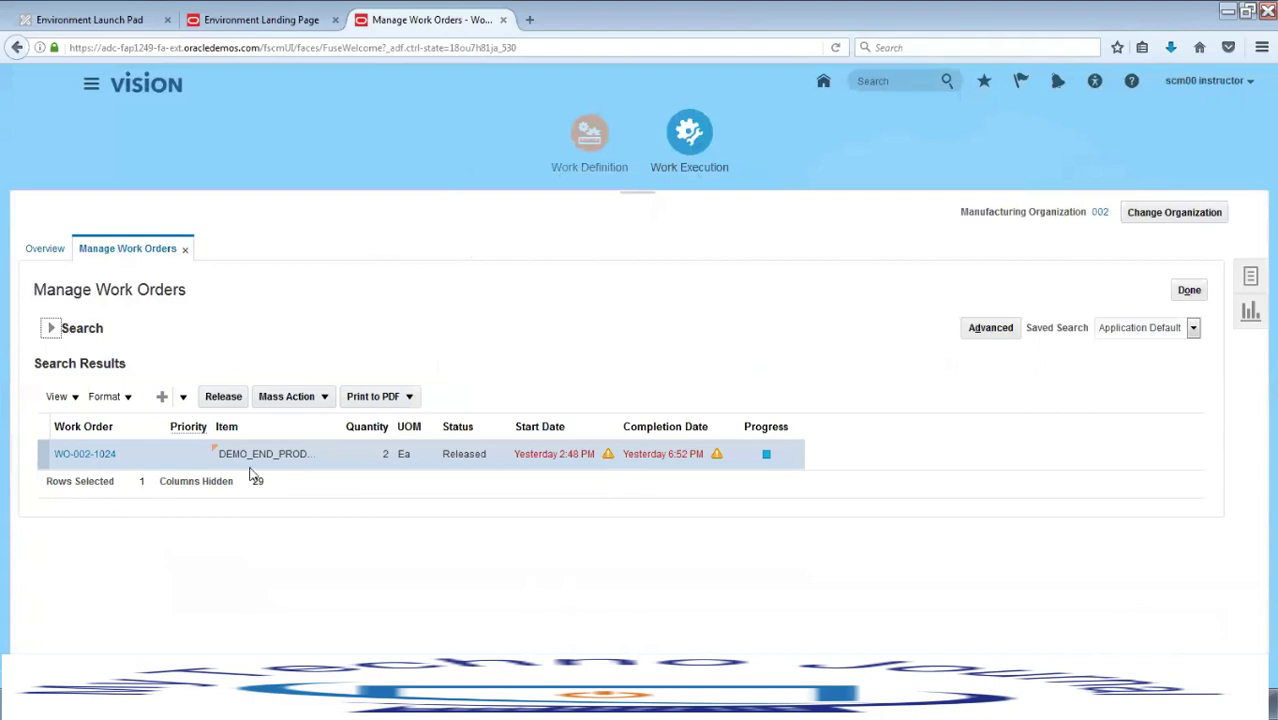
- Open WO-002-1024, set its start date to 1/3/18 2:48 PM, and save and close it
click(88, 455)
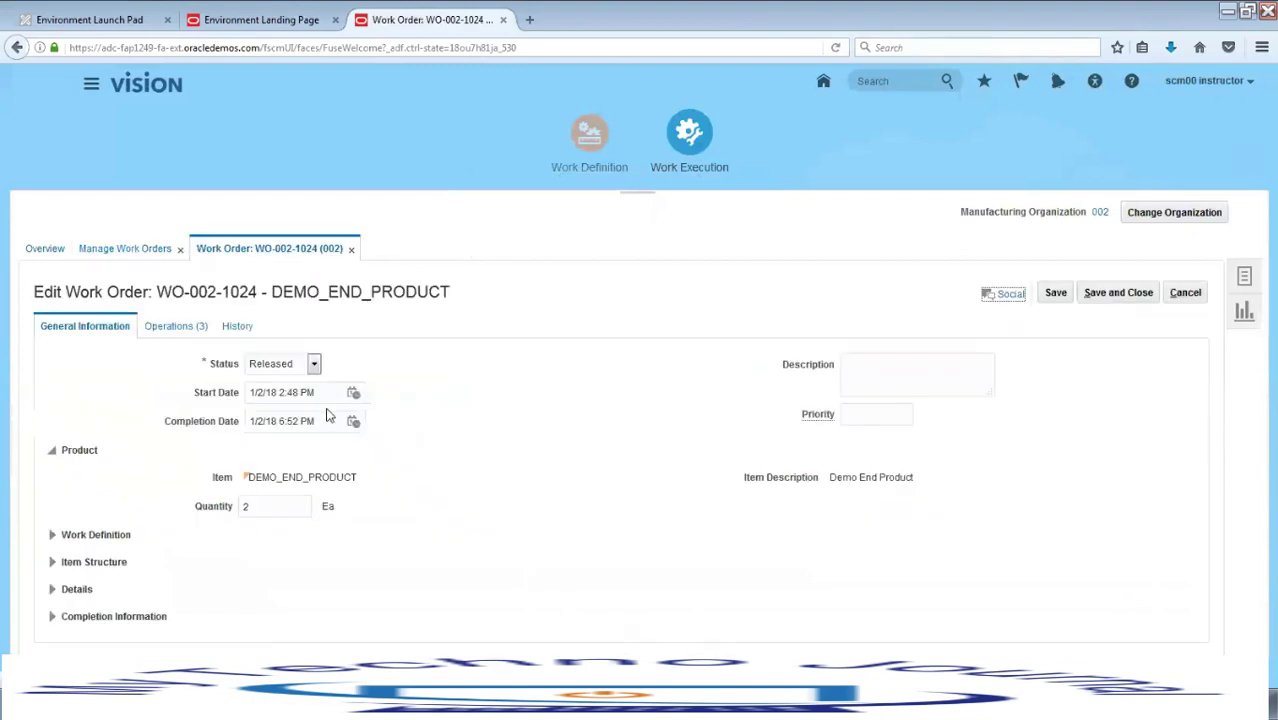
click(353, 393)
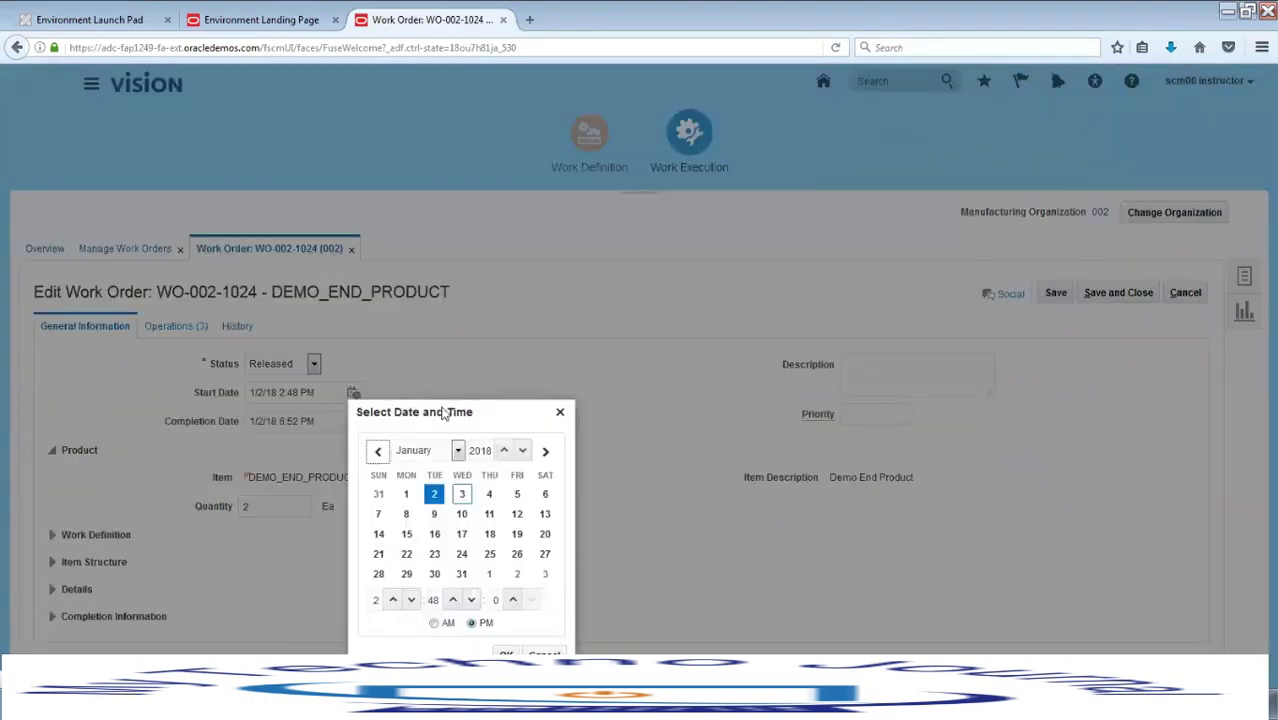
click(461, 494)
click(505, 652)
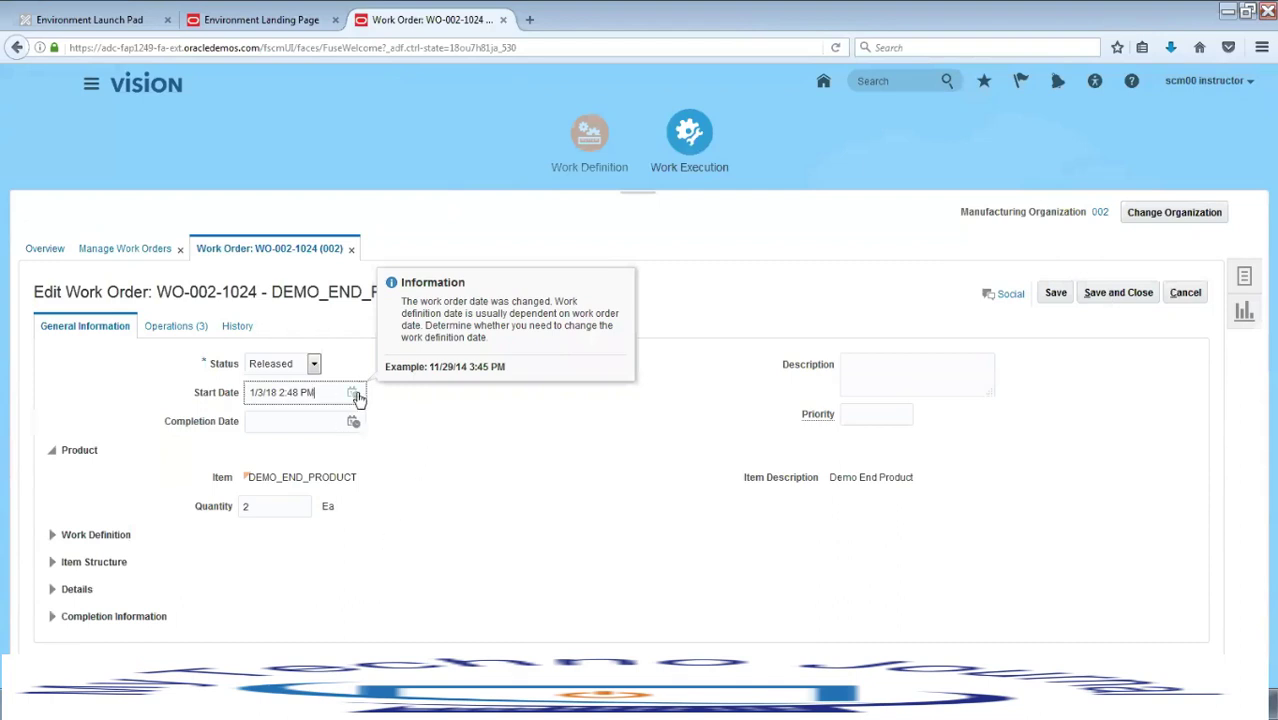
click(1114, 293)
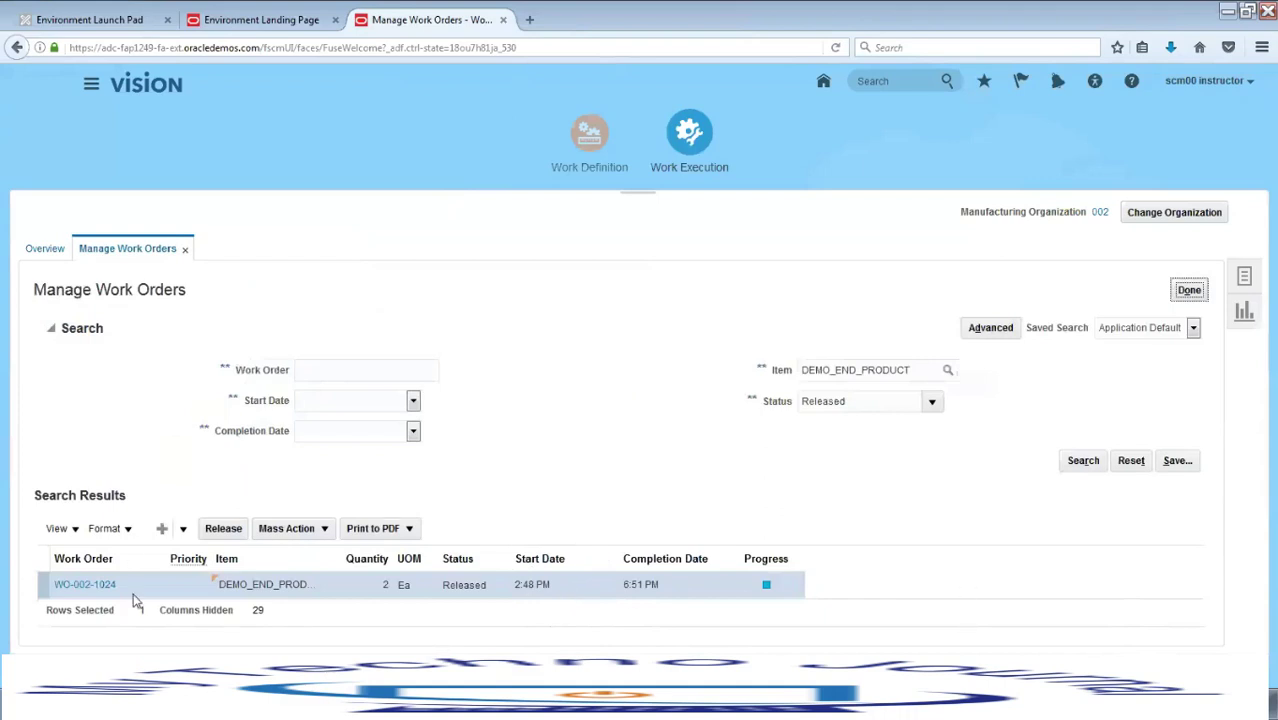
- Reopen WO-002-1024, dismiss the update confirmation, and view its Operations (3) and History tabs
click(95, 586)
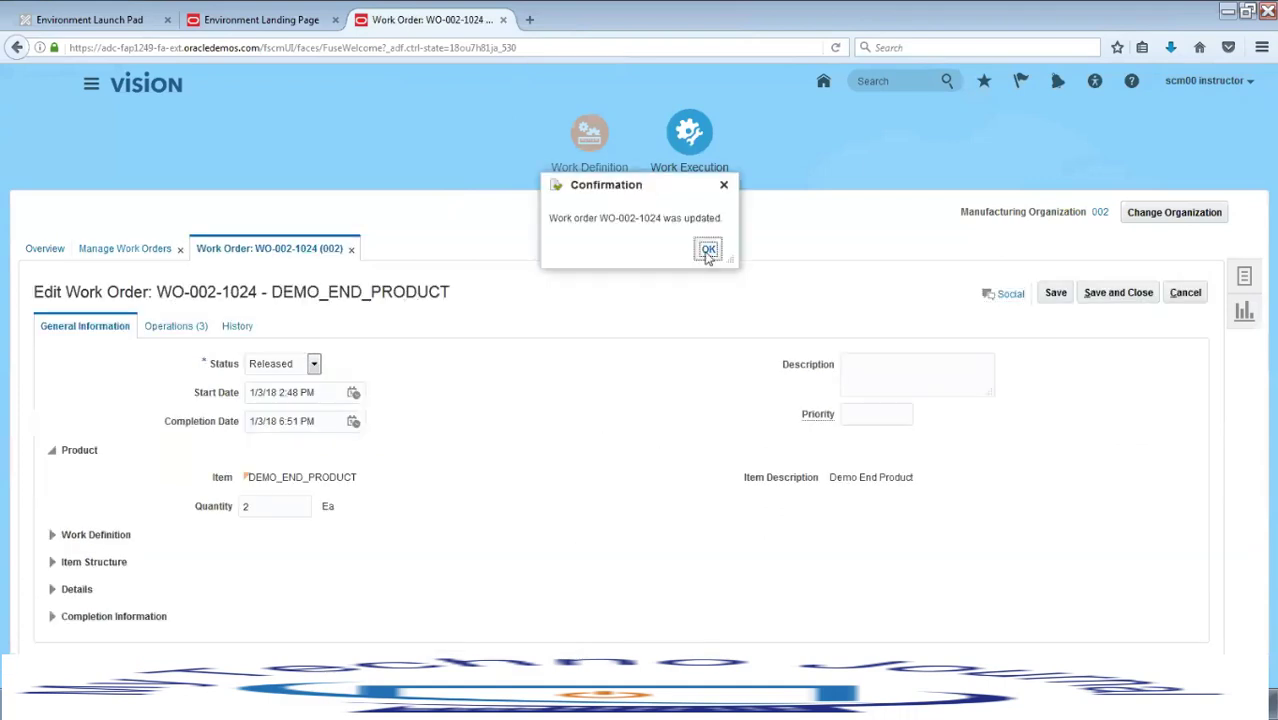
click(707, 250)
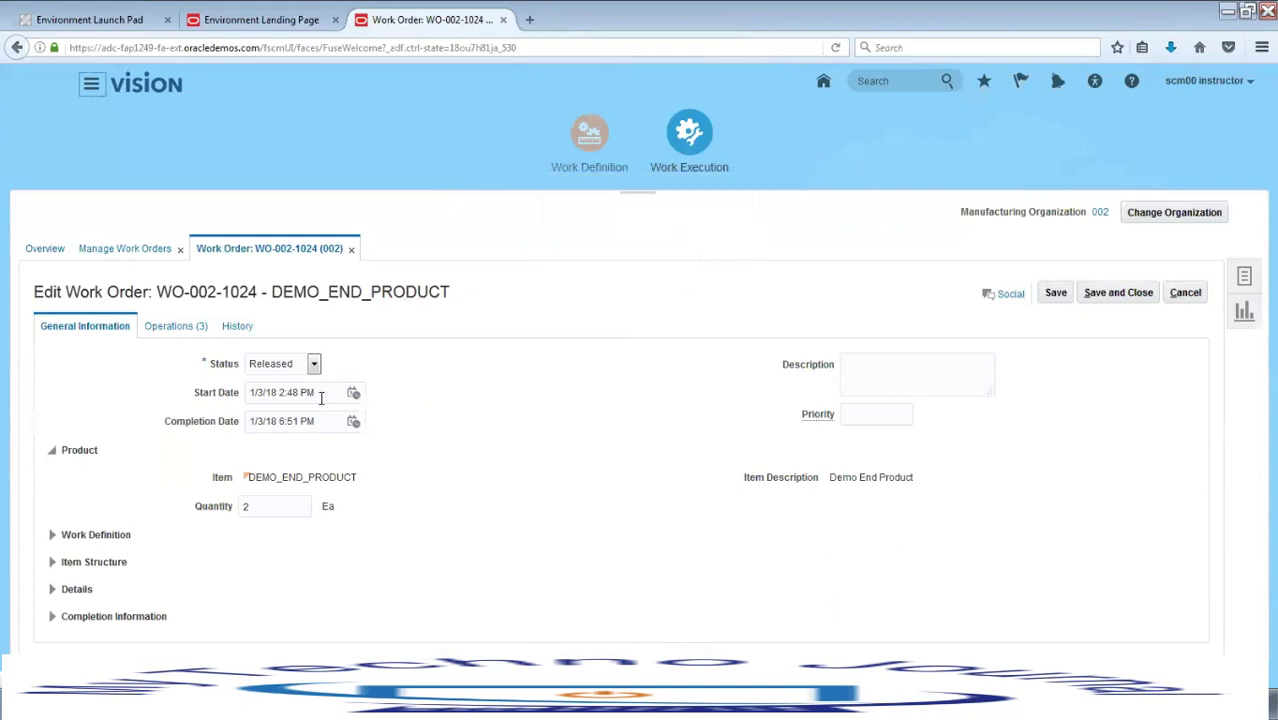
click(175, 326)
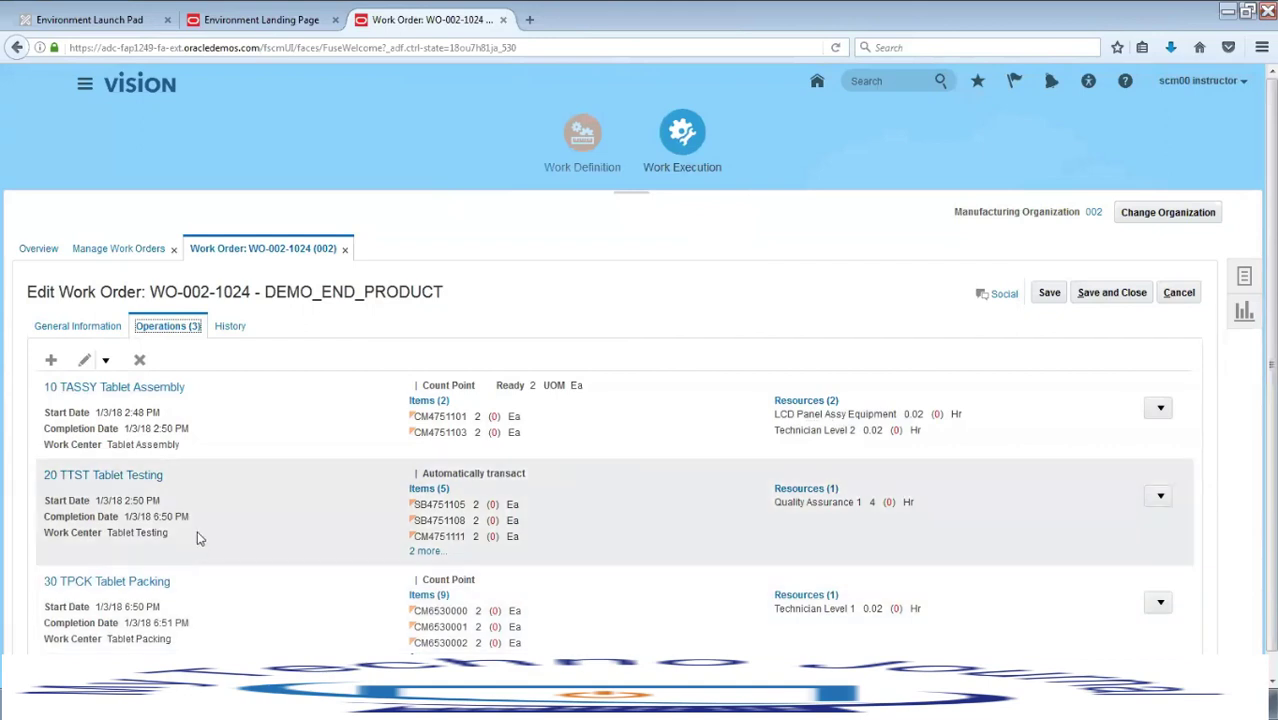
click(231, 328)
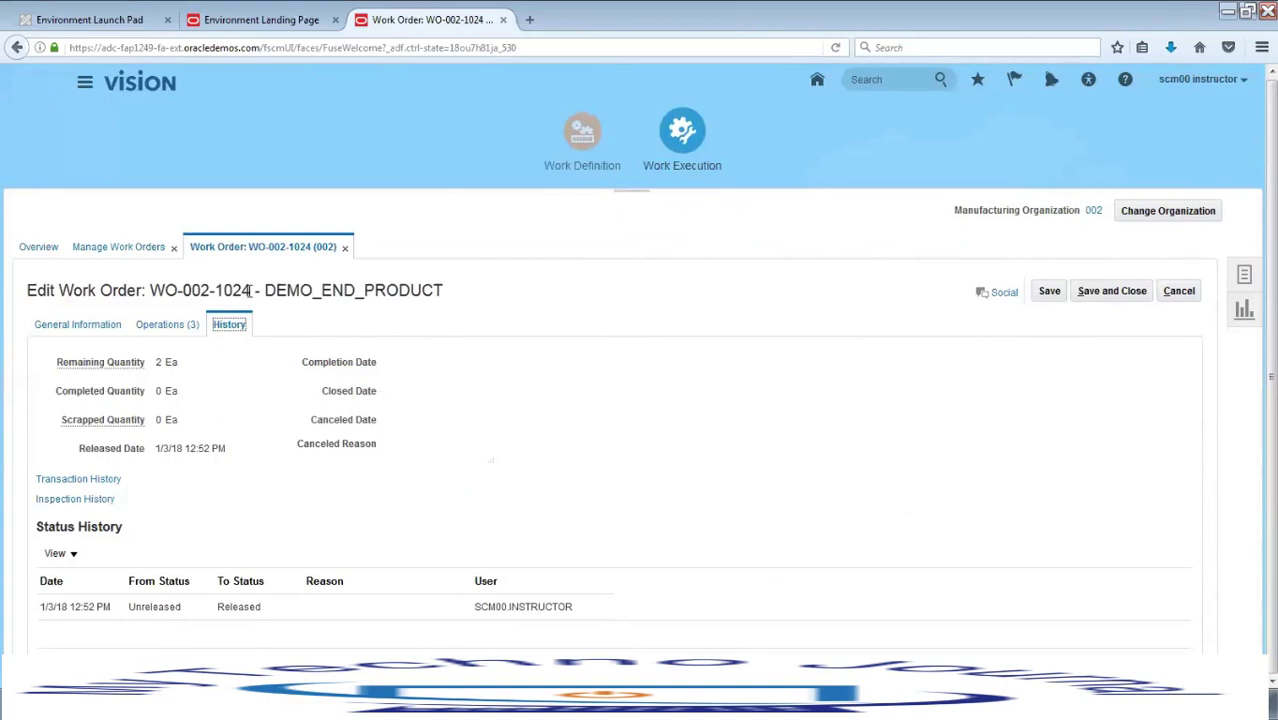
- Select the WO-002-1024 number in the title and save and close the work order
drag(247, 290, 156, 288)
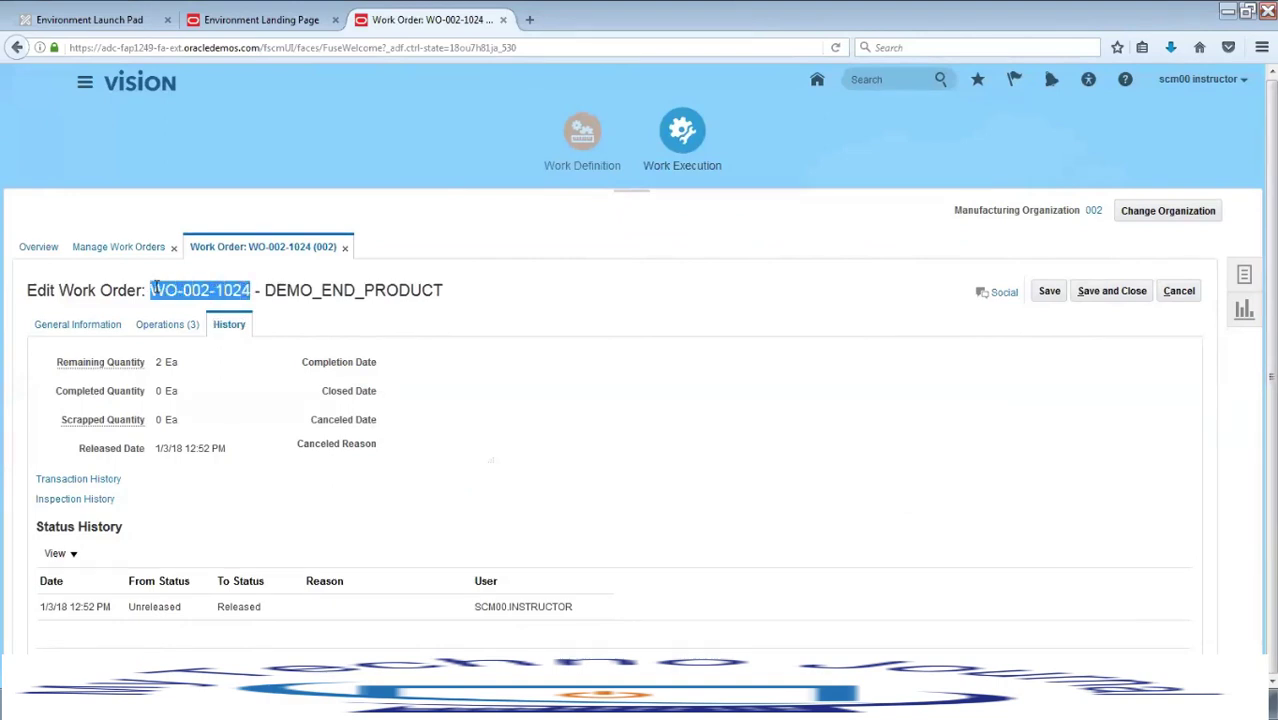
click(1115, 293)
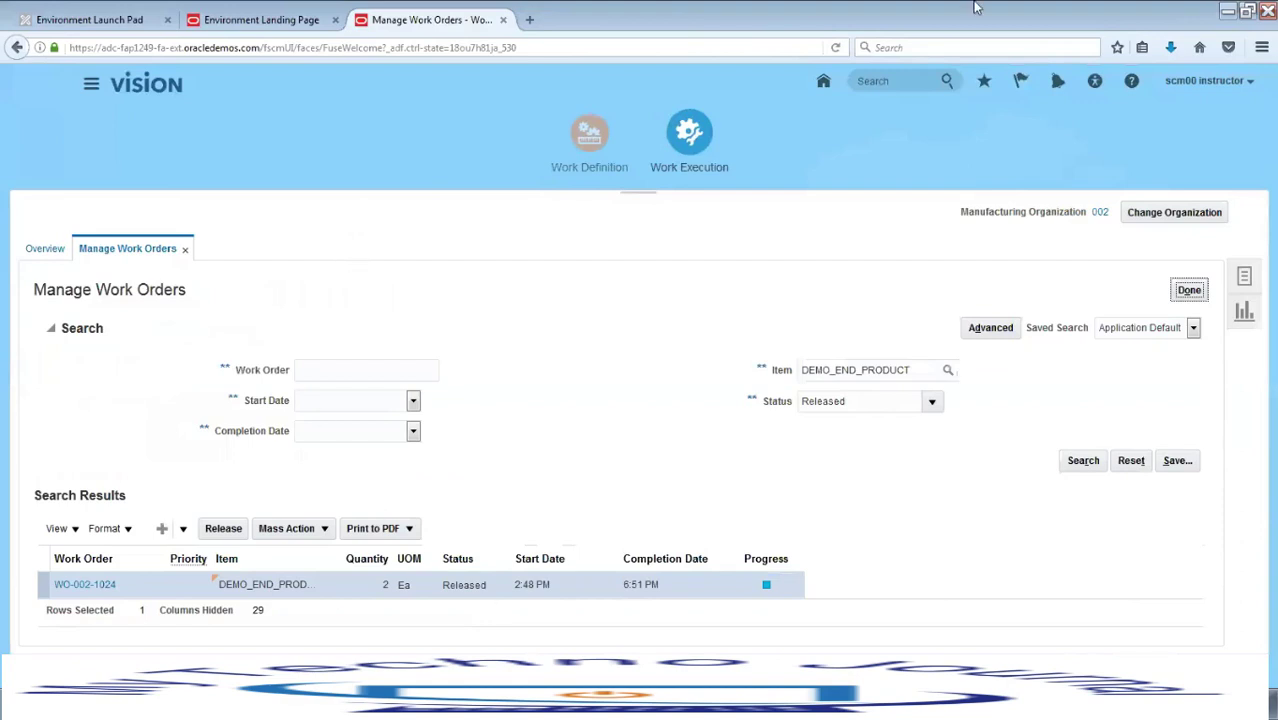
- In a new tab, go to docs.oracle.com and browse Applications > Cloud Documentation > SCM Core
click(530, 24)
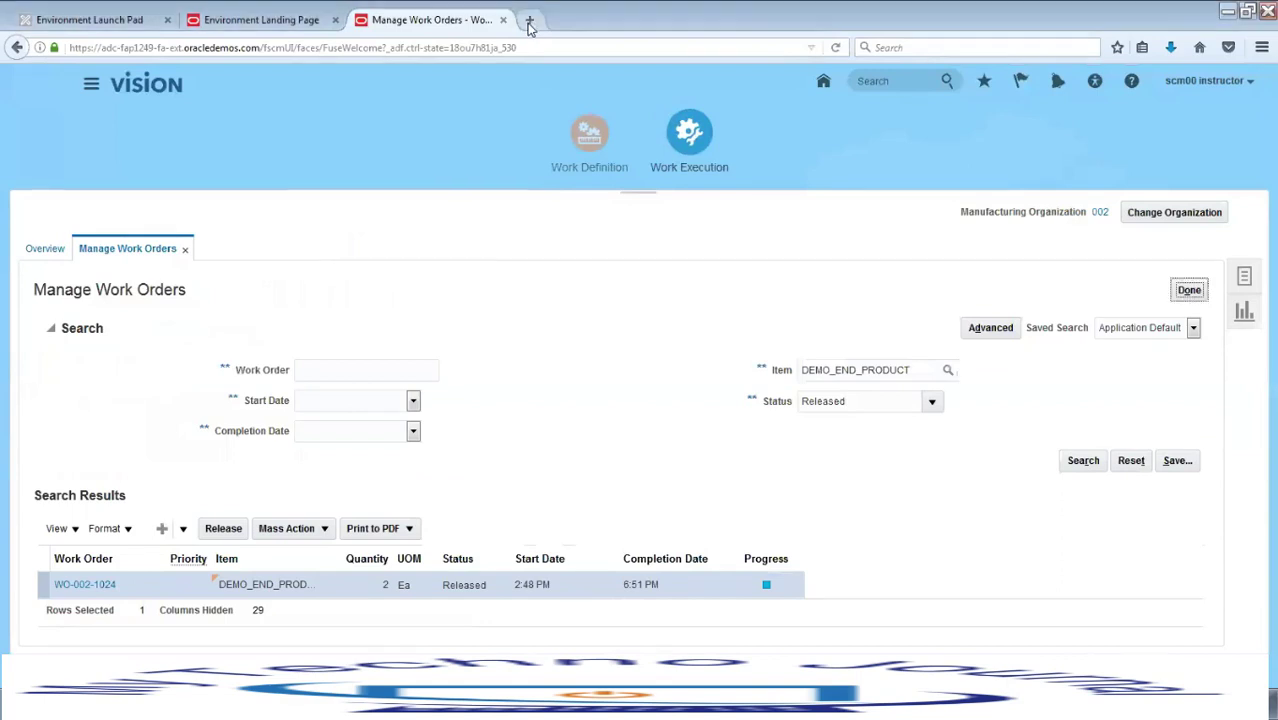
text(docs)
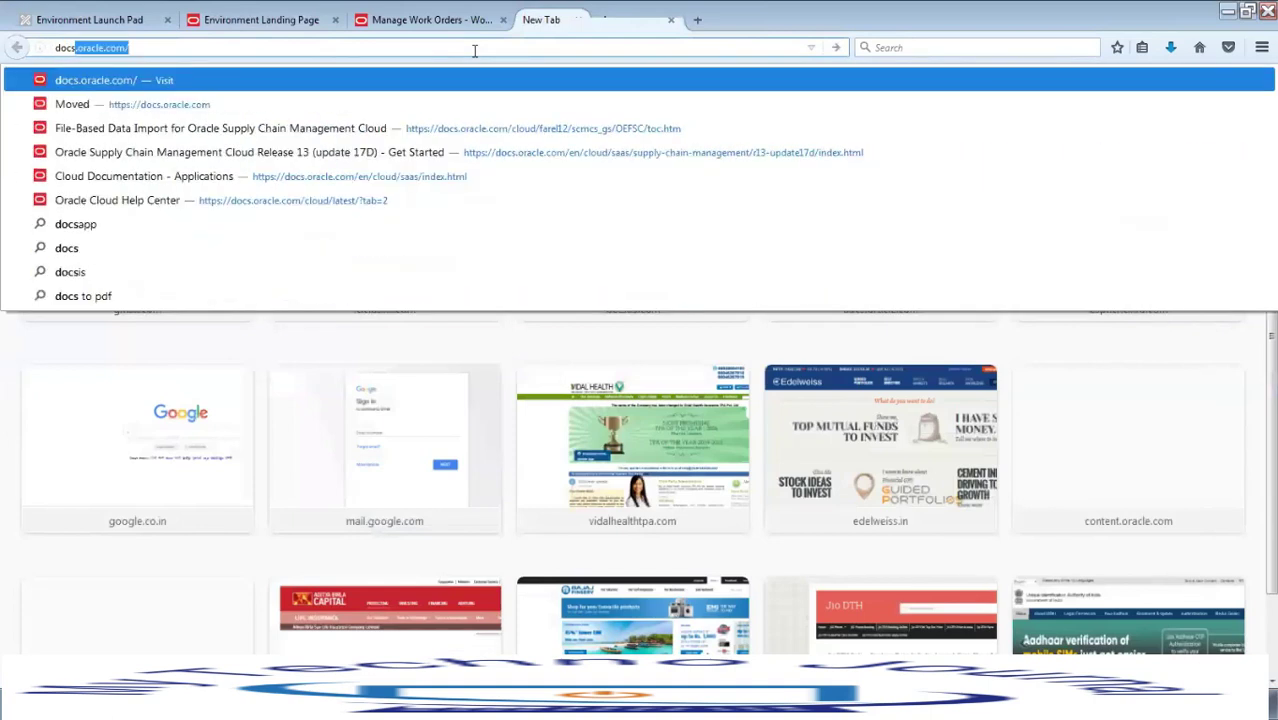
key(Return)
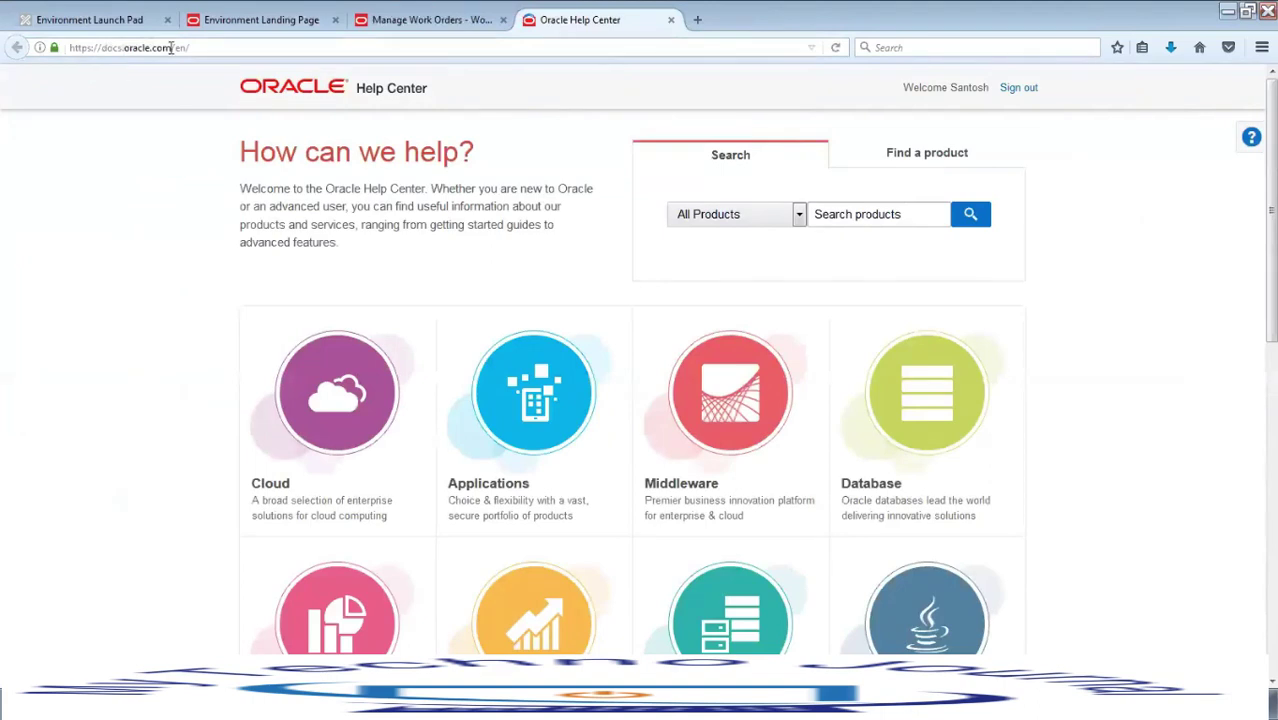
click(549, 421)
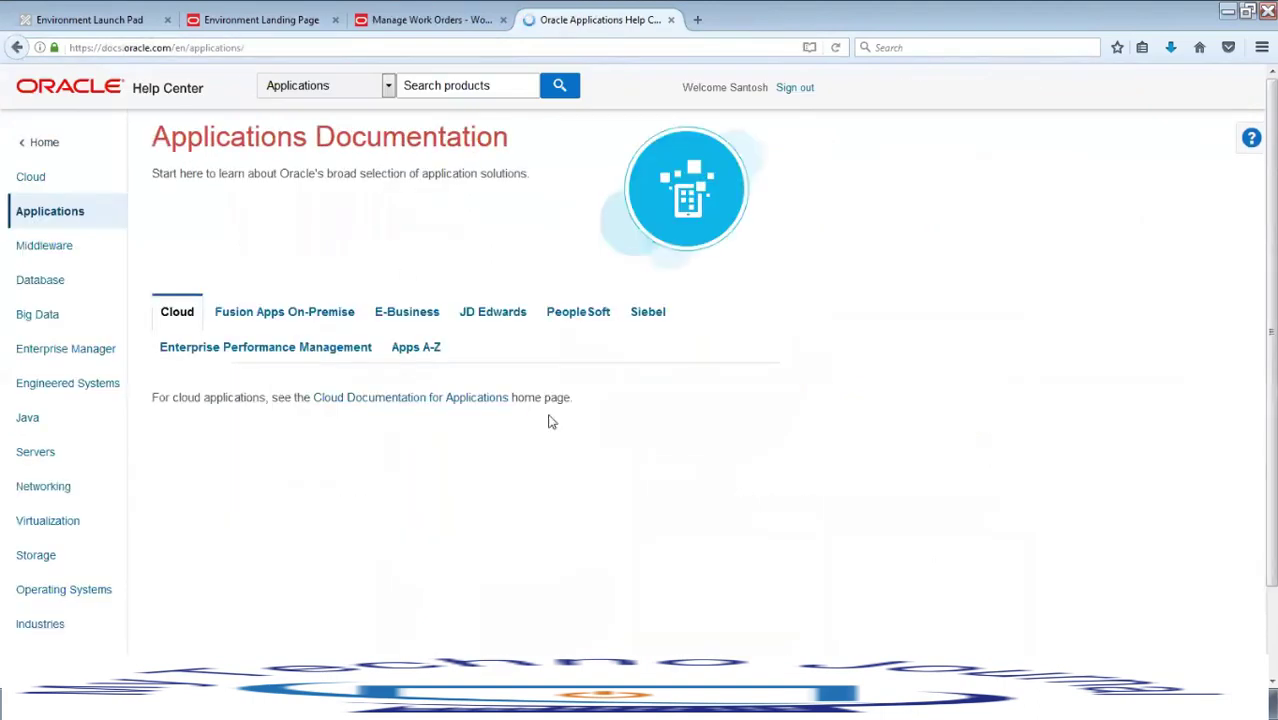
click(411, 399)
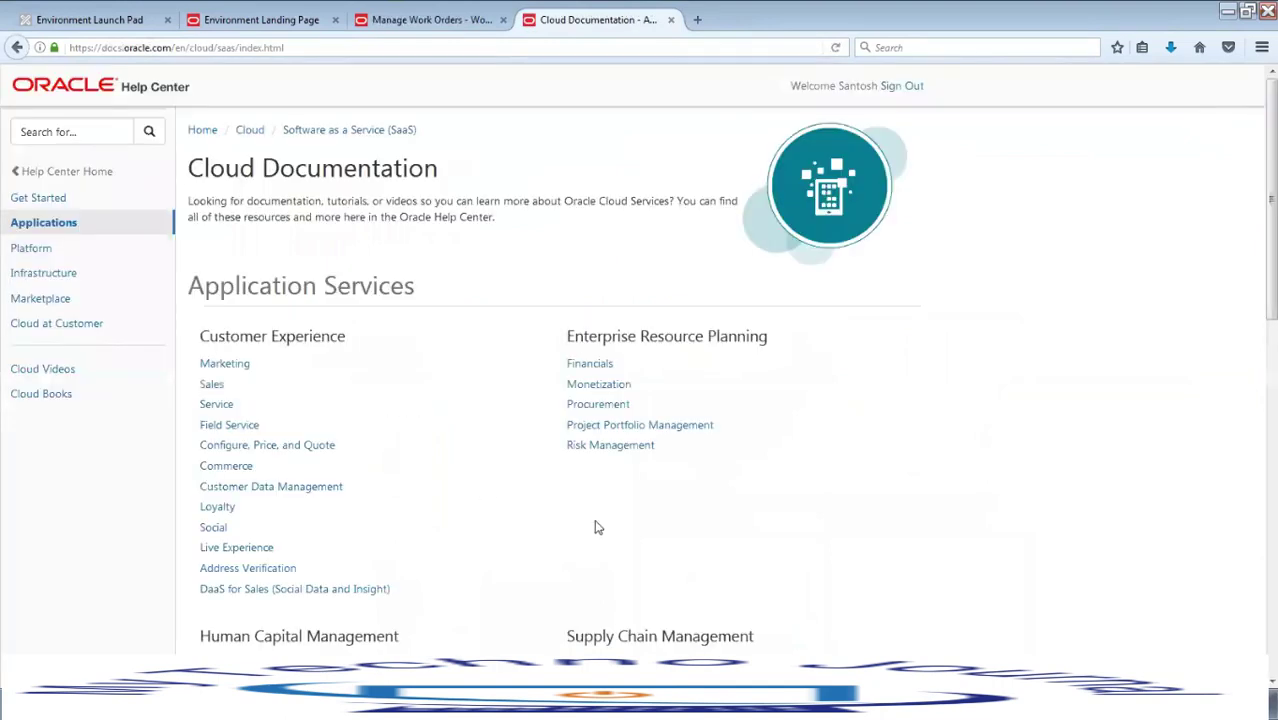
scroll(595, 527, down, 5)
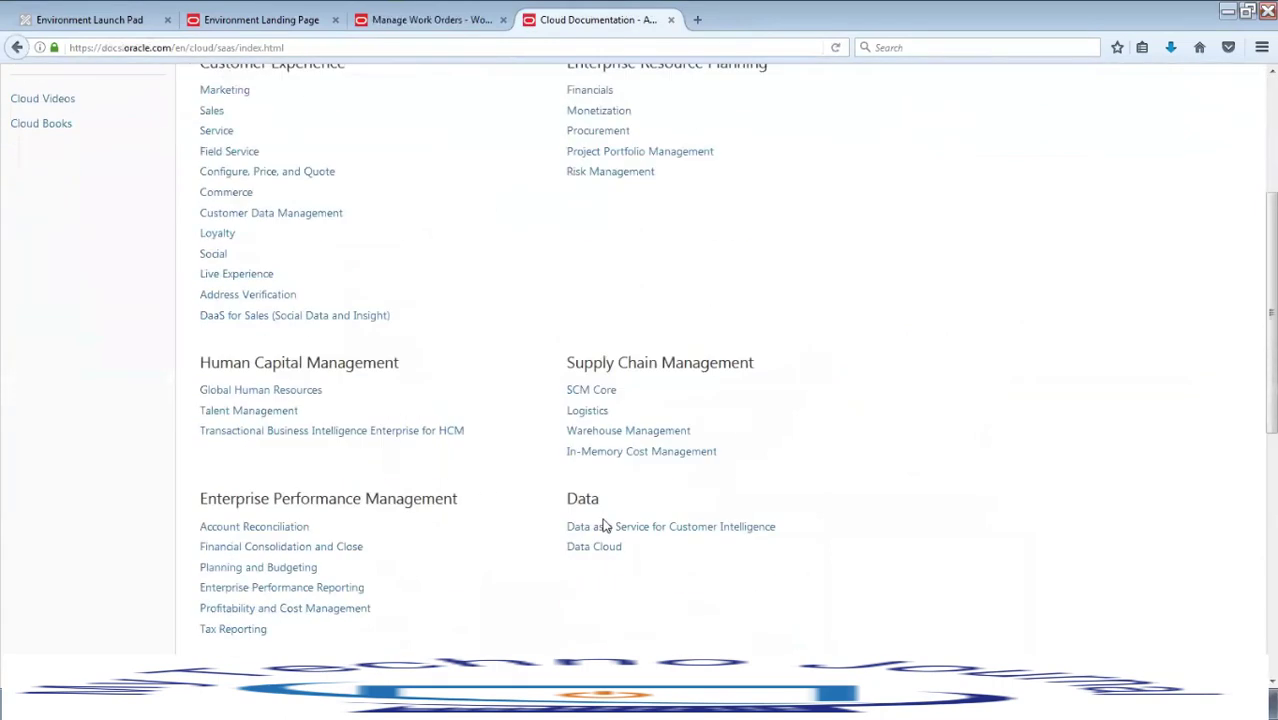
click(586, 393)
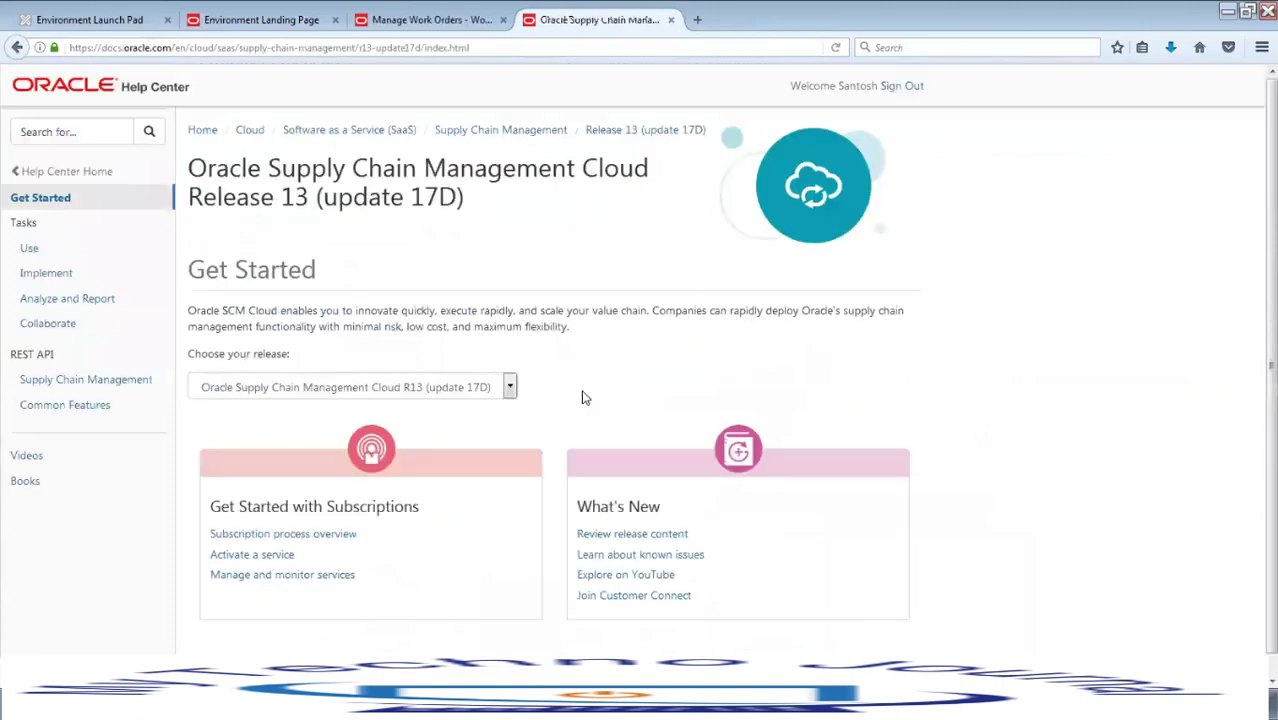
- Choose the Release 13 update 17C documentation and scroll through its Books page
click(504, 387)
click(463, 420)
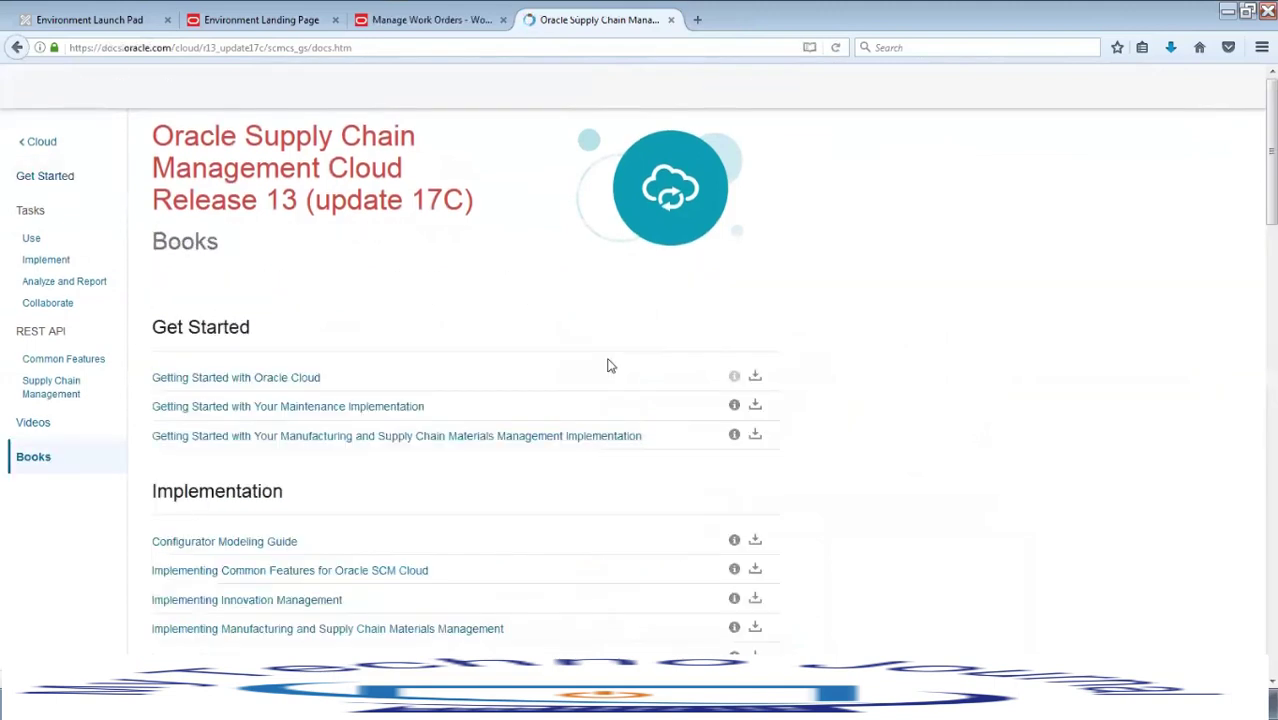
scroll(205, 449, down, 3)
scroll(205, 449, down, 1)
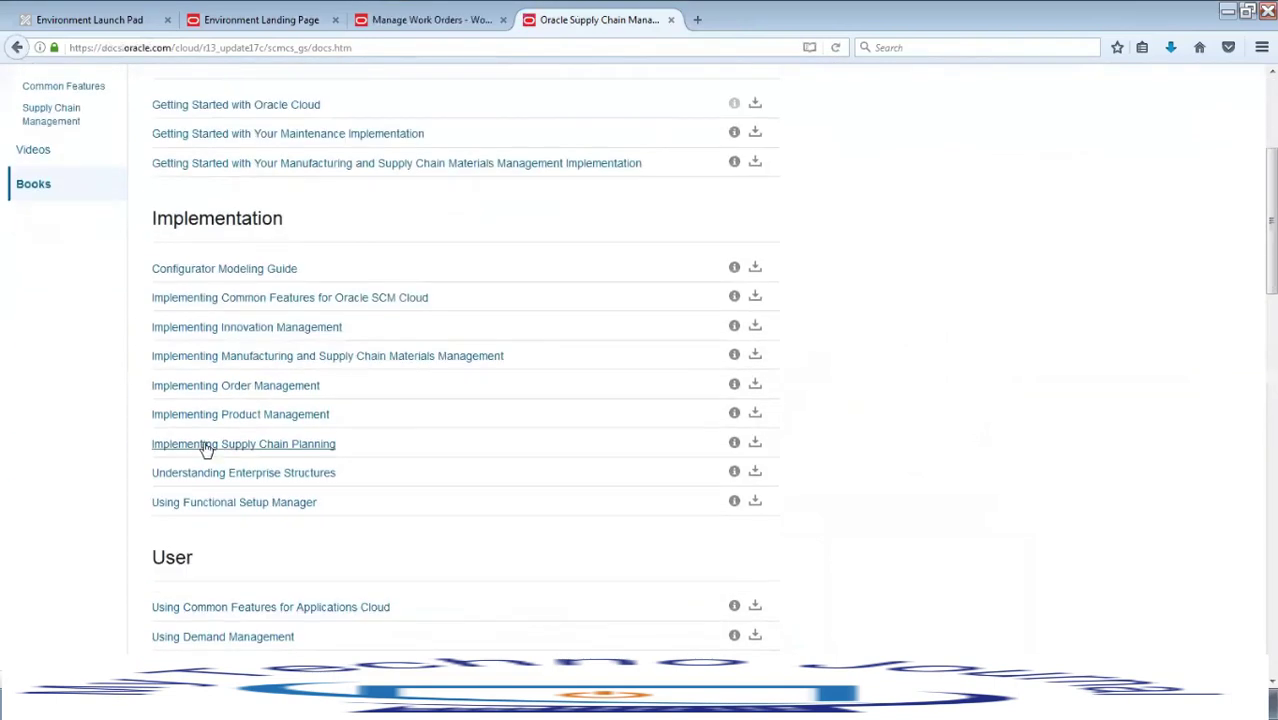
scroll(205, 449, down, 2)
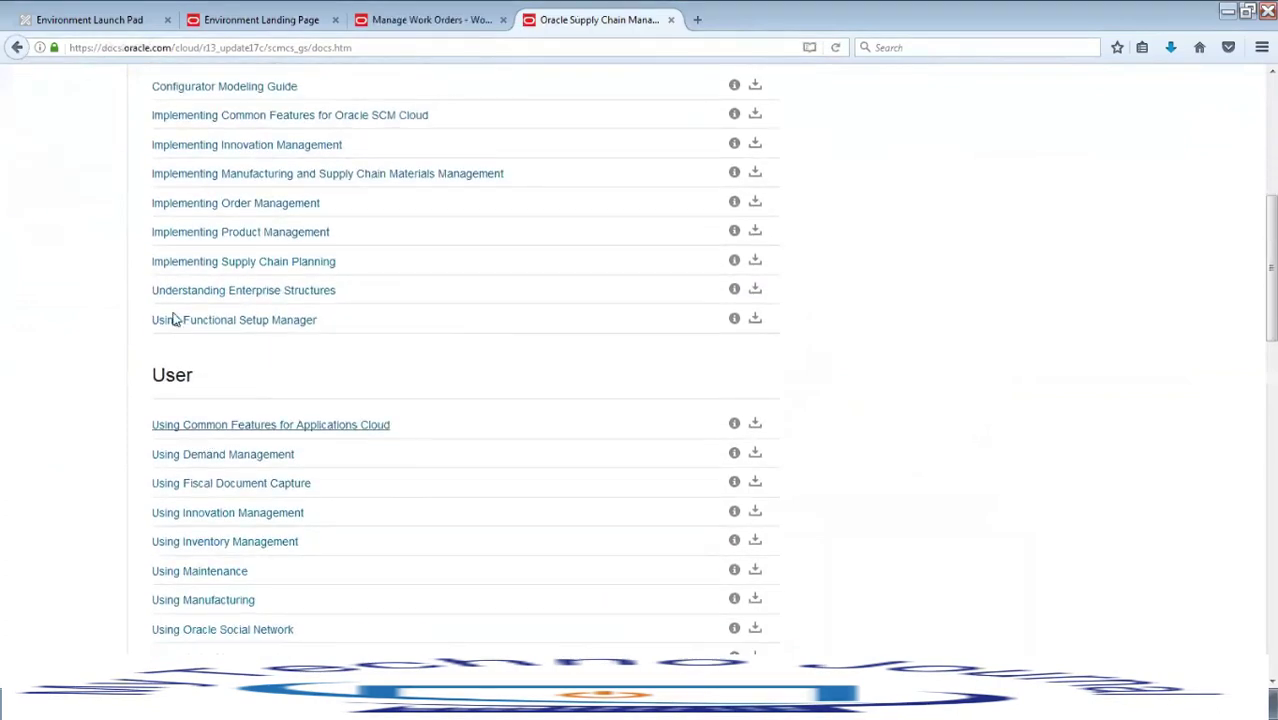
scroll(120, 305, up, 3)
scroll(265, 371, down, 7)
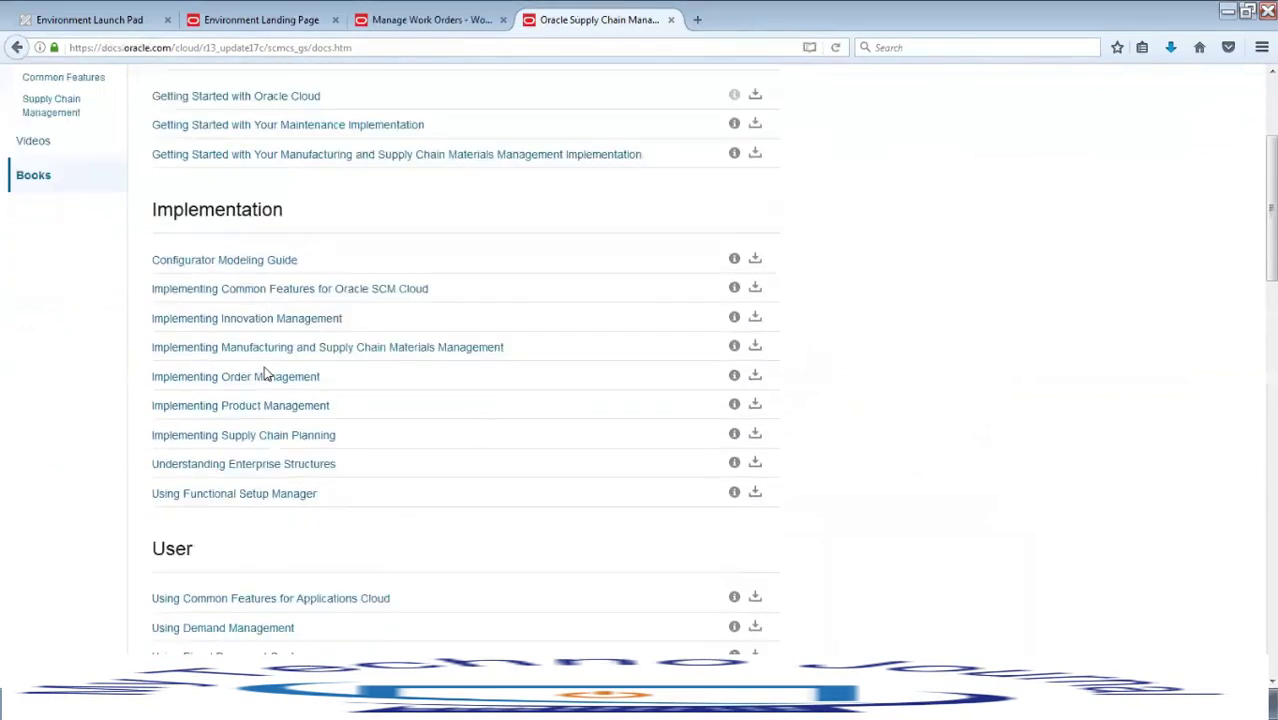
scroll(265, 373, down, 12)
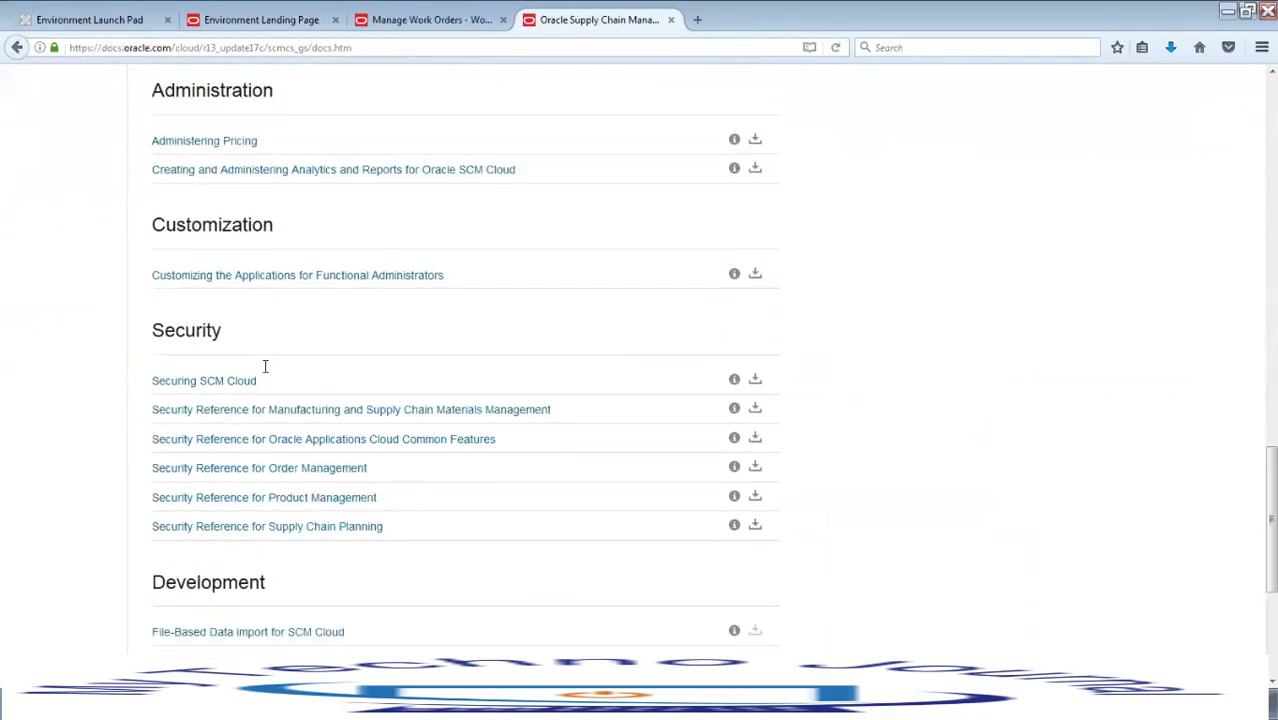
- Open File-Based Data Import for SCM Cloud, then its File-Based Data Imports list's Work Order page
click(250, 338)
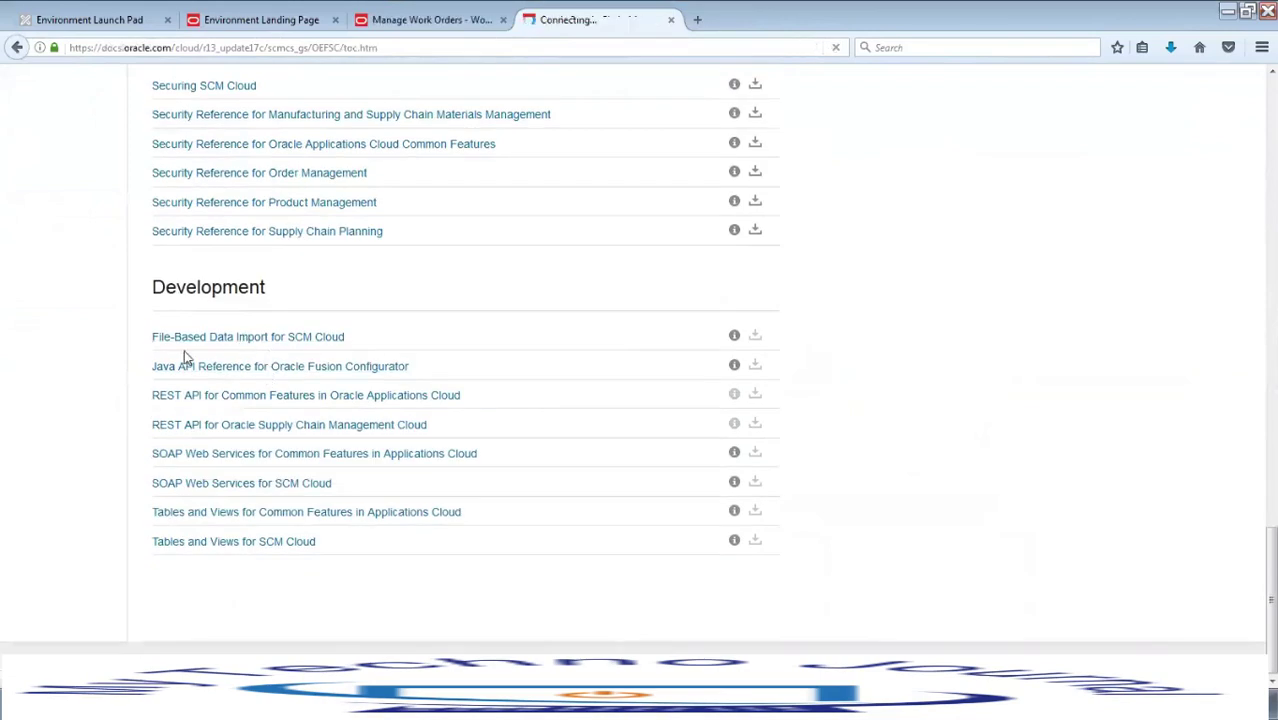
click(408, 488)
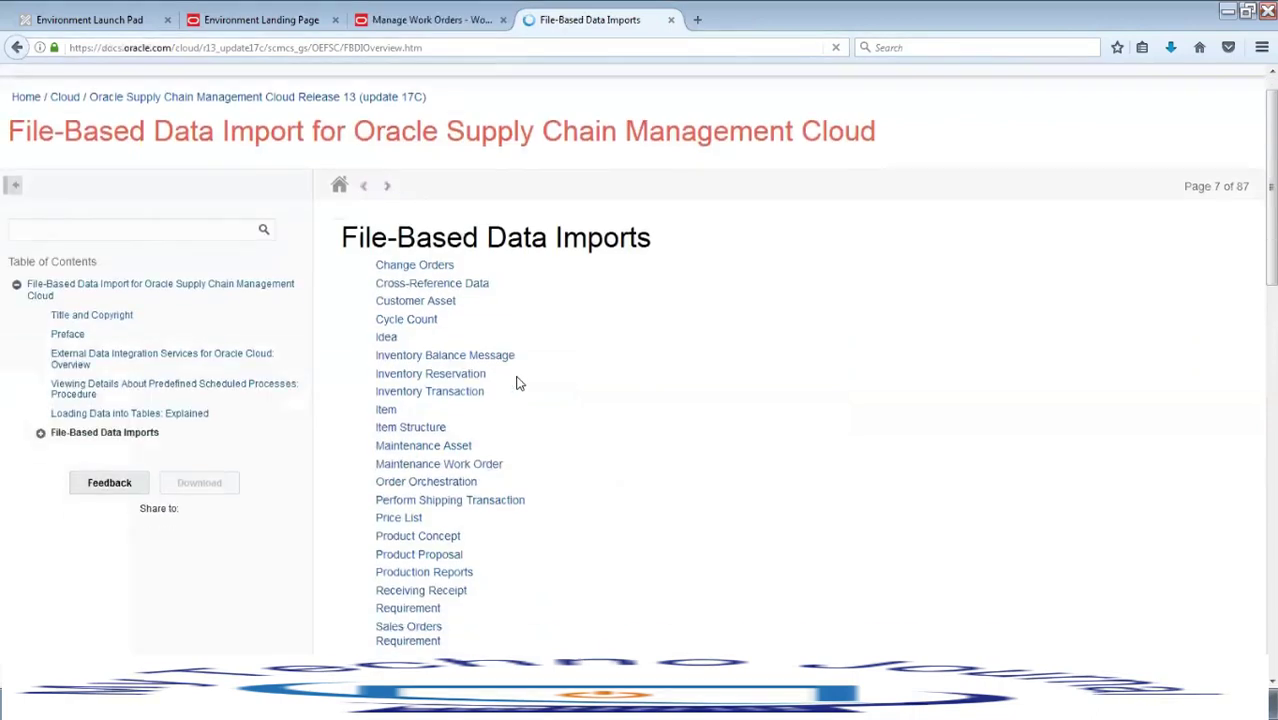
scroll(540, 364, up, 2)
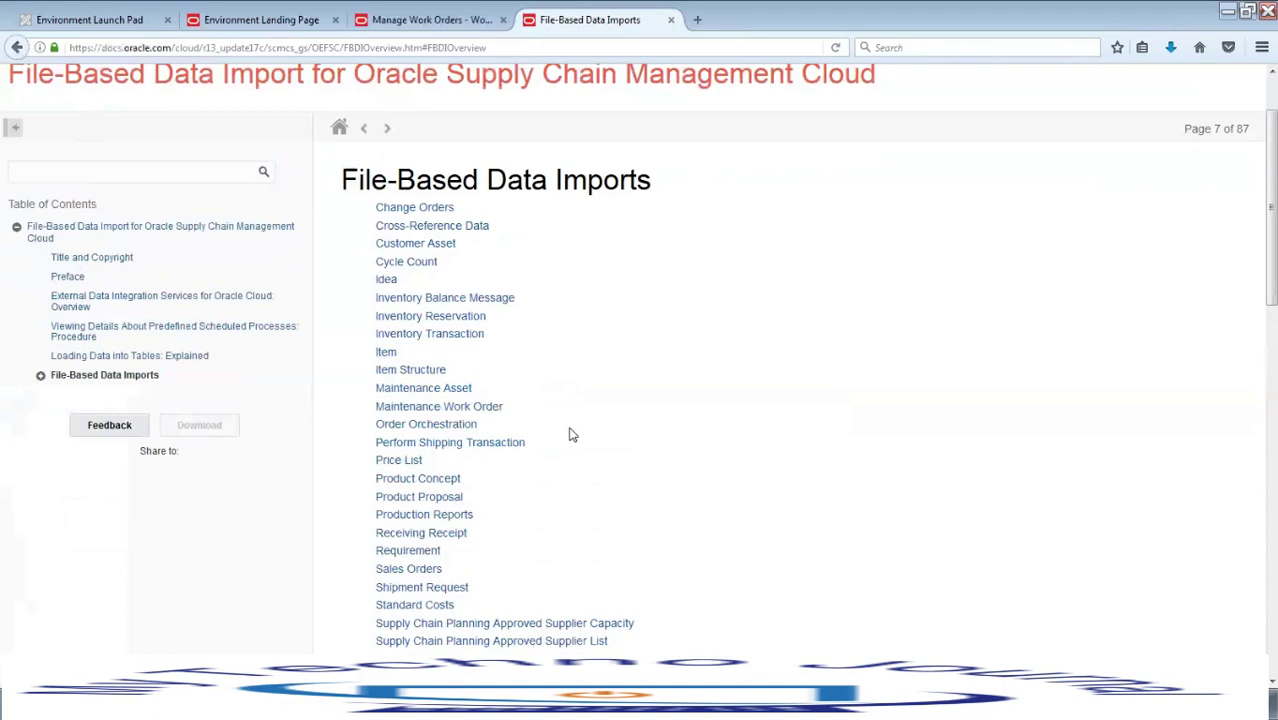
scroll(608, 514, down, 5)
scroll(612, 517, down, 10)
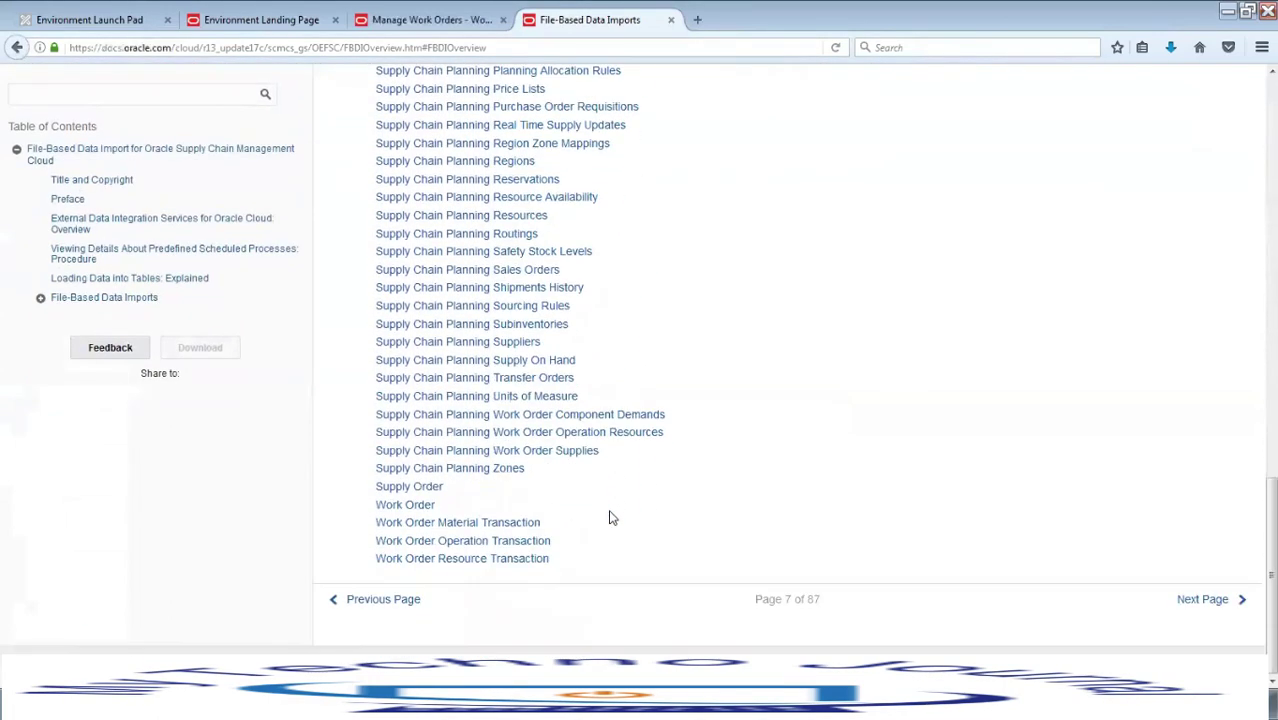
click(403, 506)
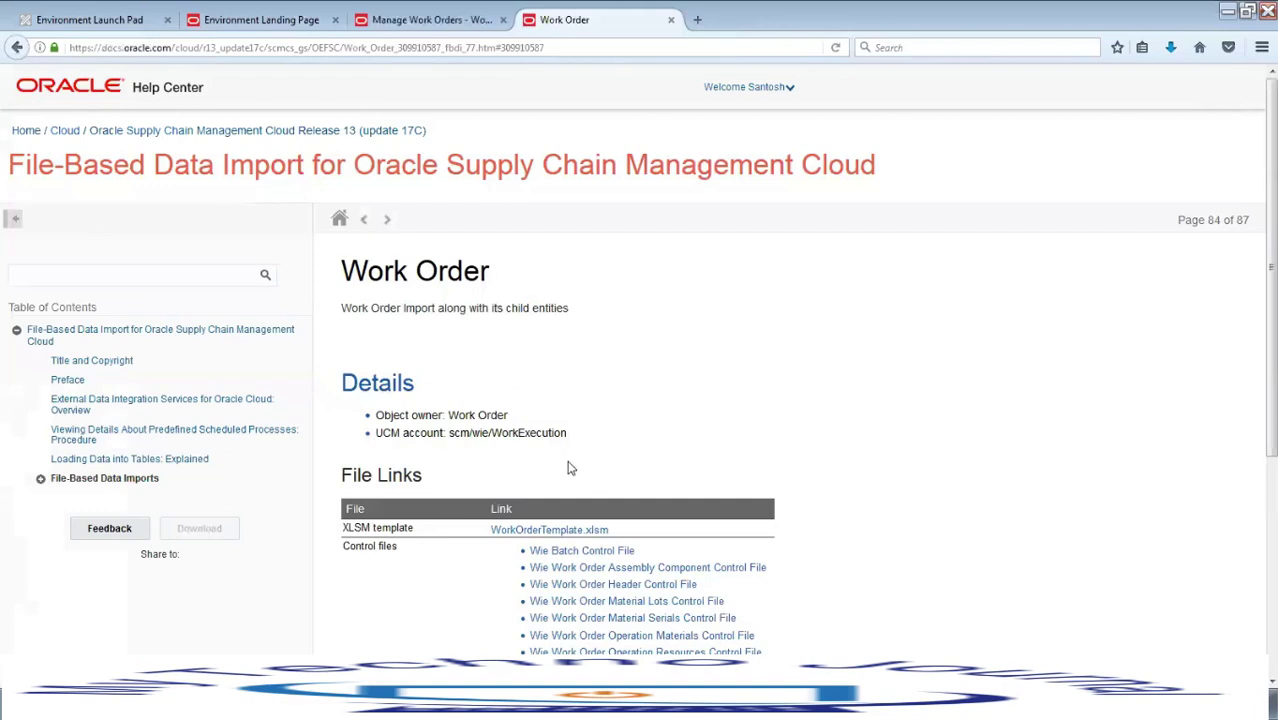
- Check the WO-002-1024 update on Manage Work Orders, then bring the Execute Production PowerPoint lesson forward
click(424, 22)
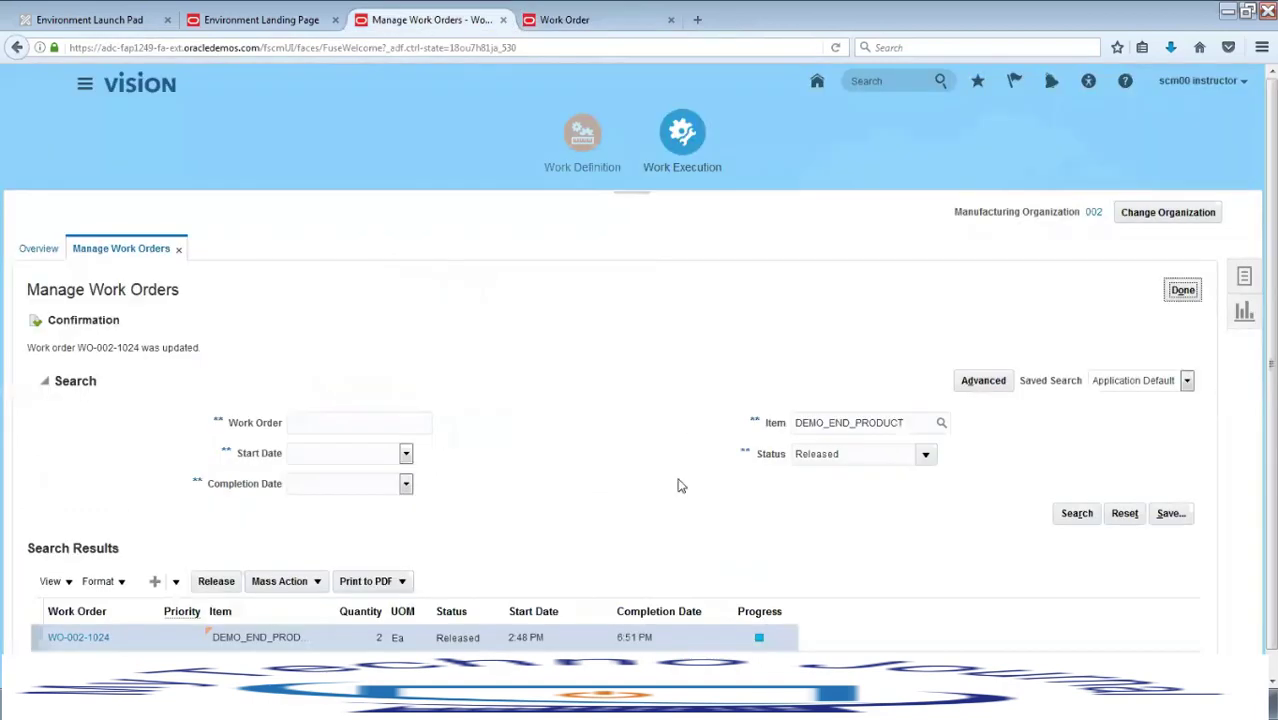
scroll(678, 486, down, 1)
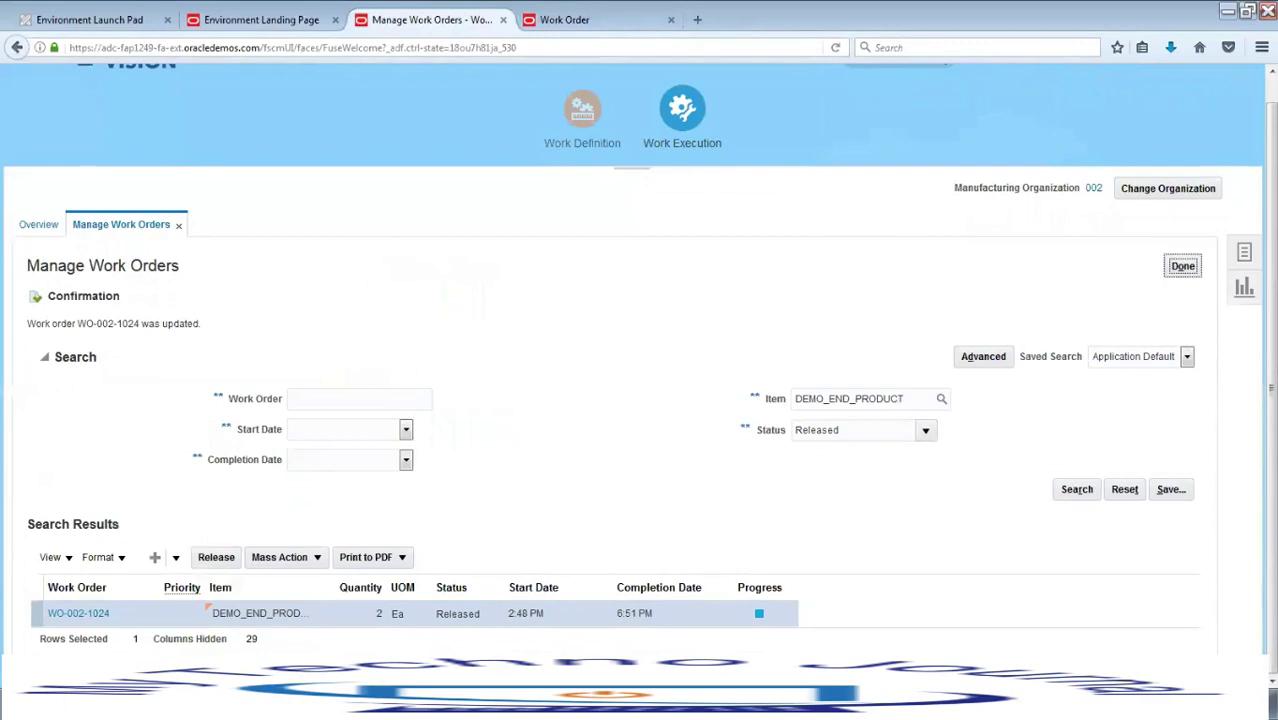
click(417, 702)
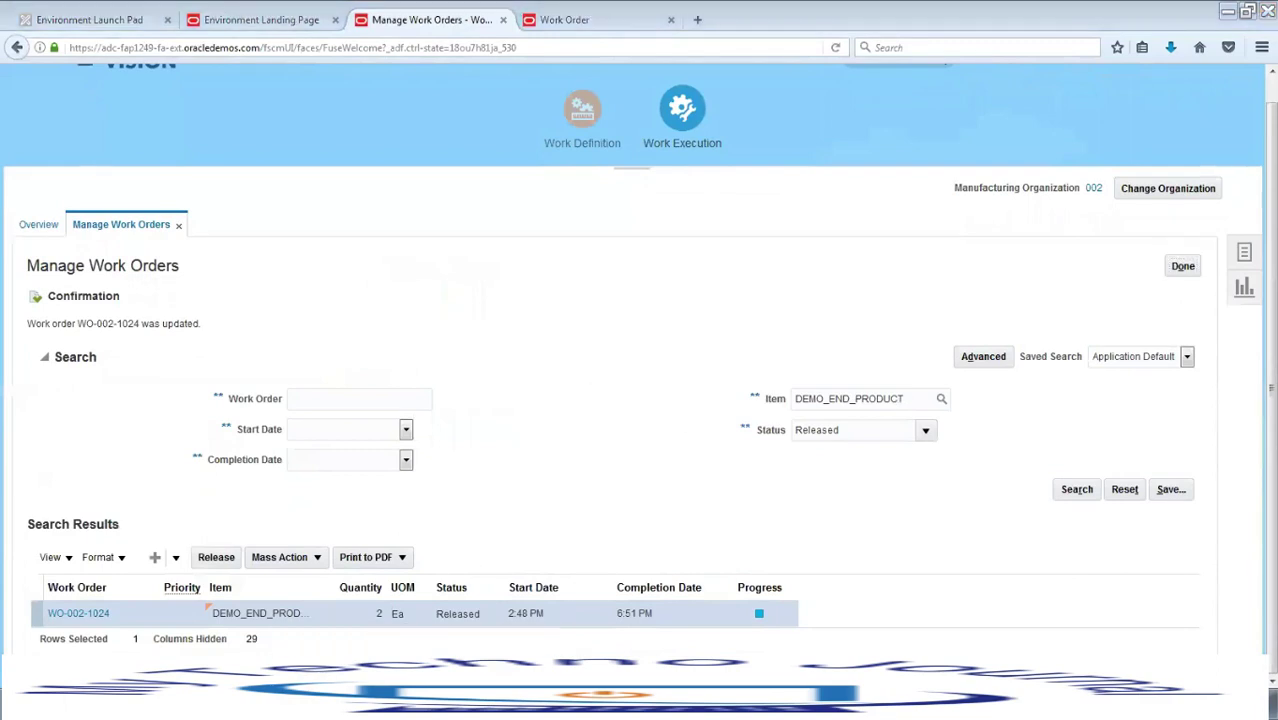